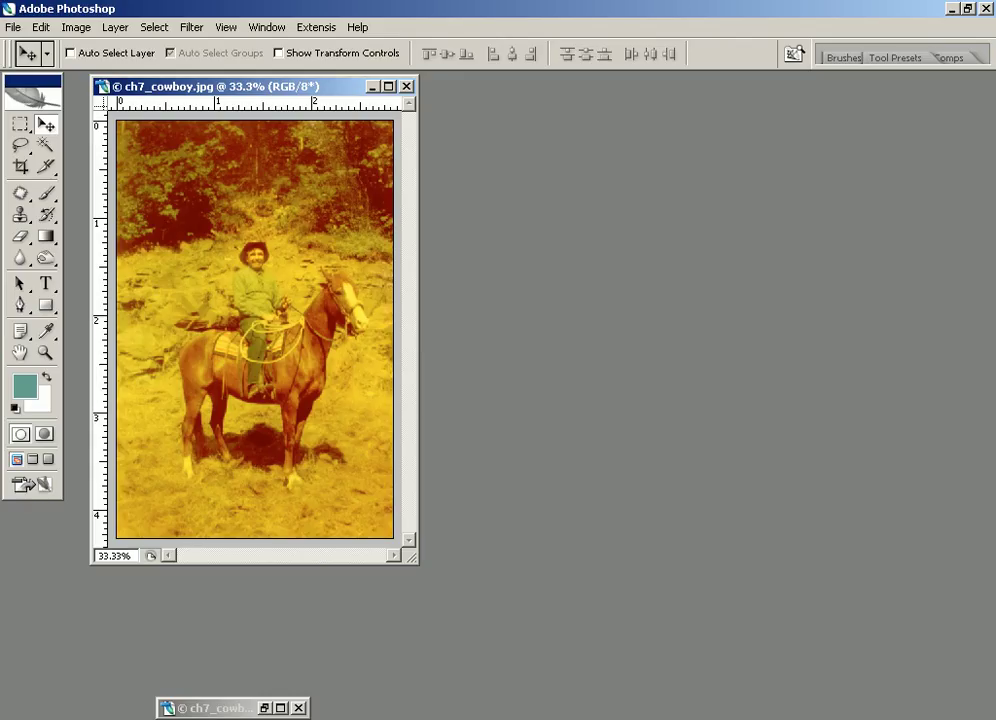
Compare the faded photo with ch7_cowboy_final.jpg, then close the final version.
click(266, 709)
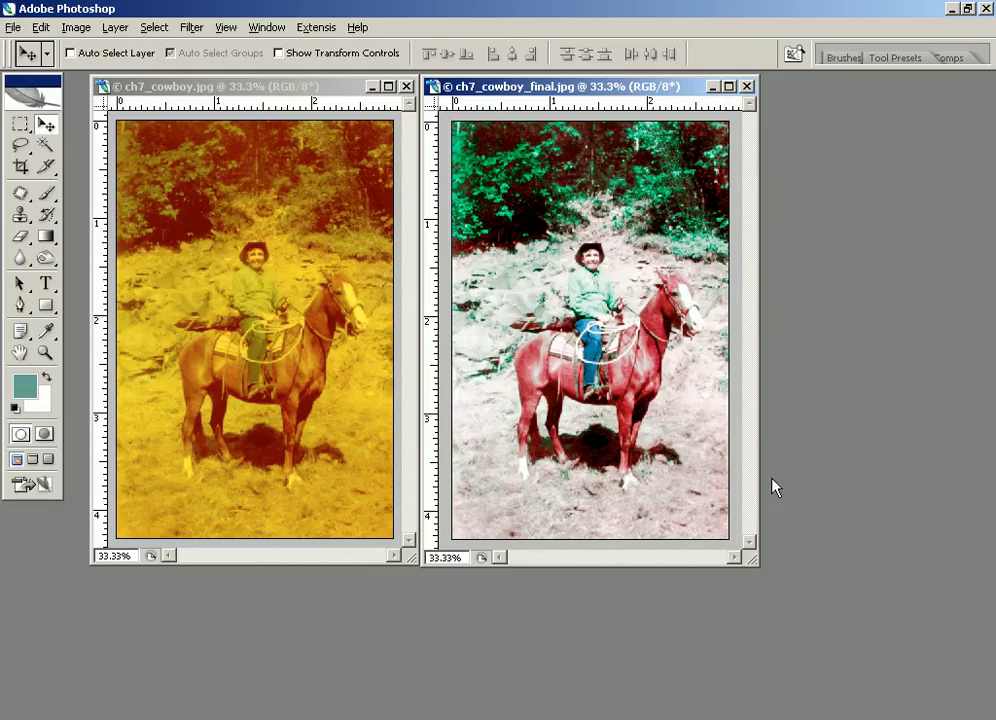
key(ctrl+w)
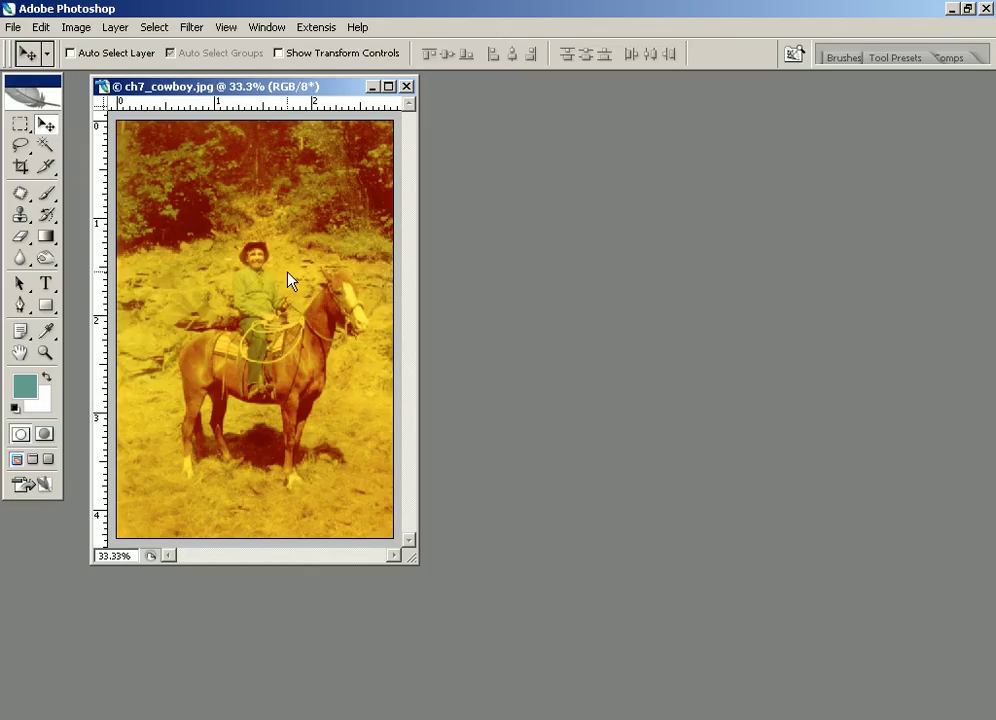
Duplicate the photo as 'ch7_cowboy copy' and convert the copy to Lab Color mode.
click(76, 27)
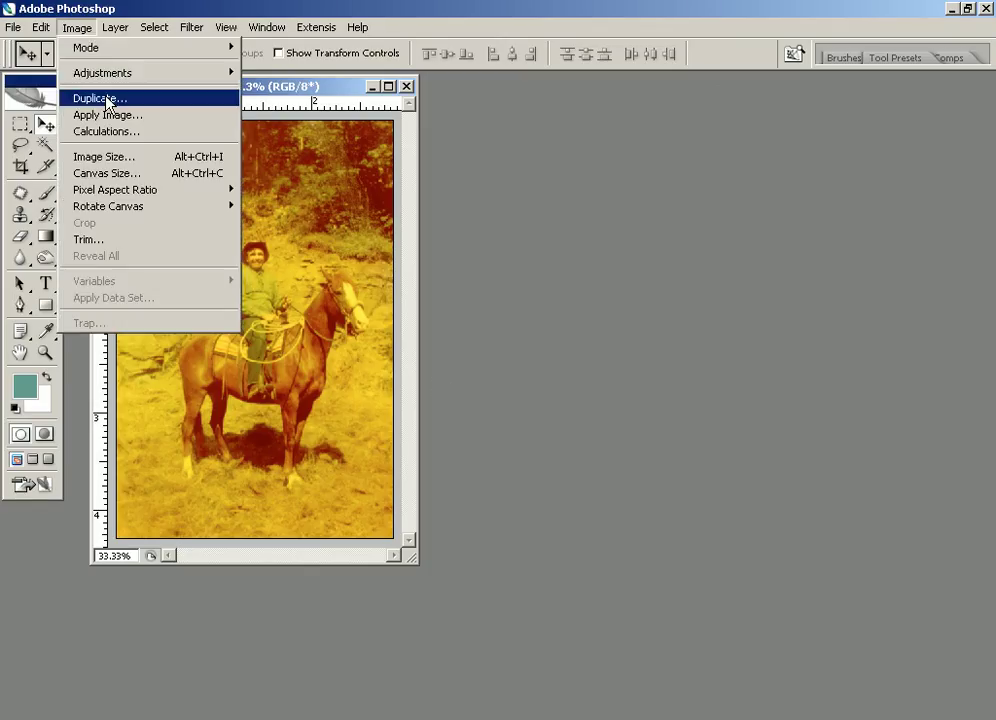
click(67, 96)
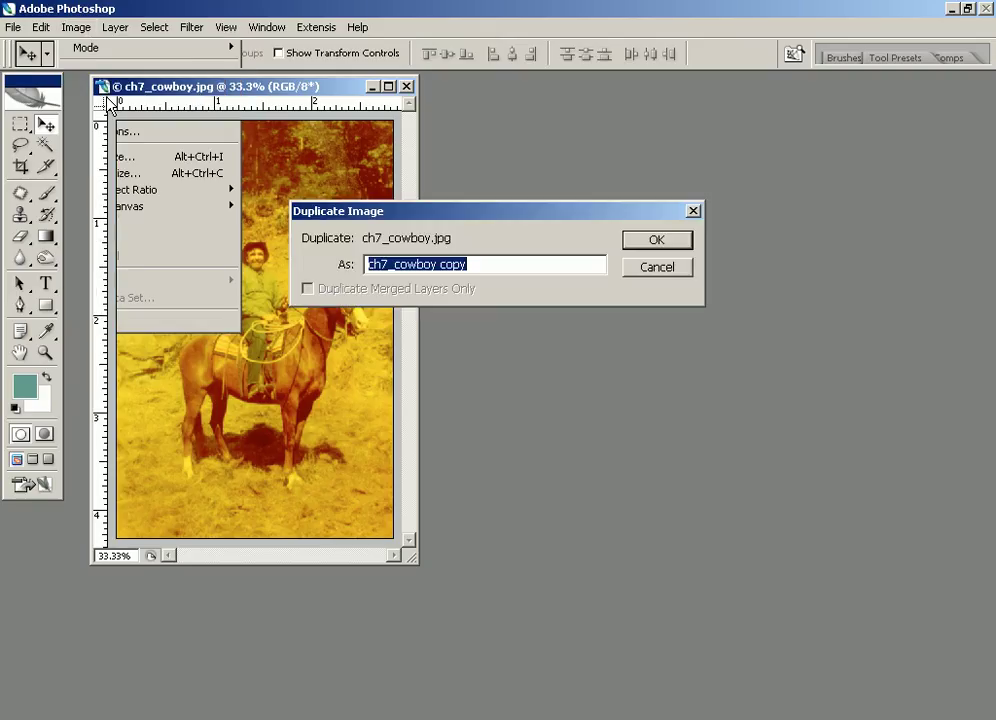
click(681, 242)
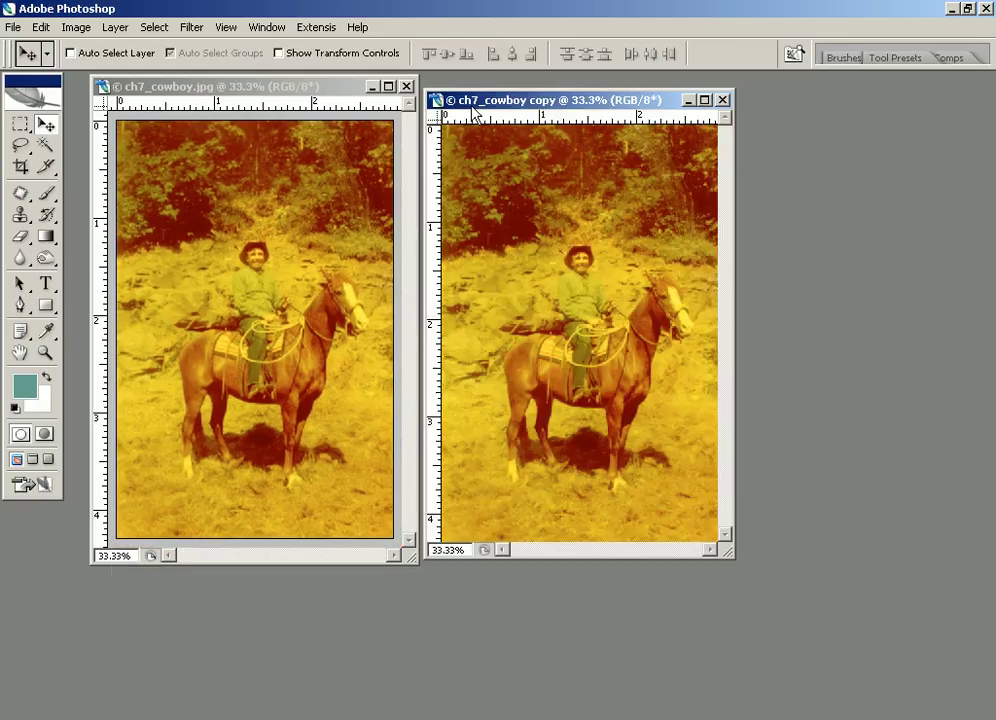
click(77, 28)
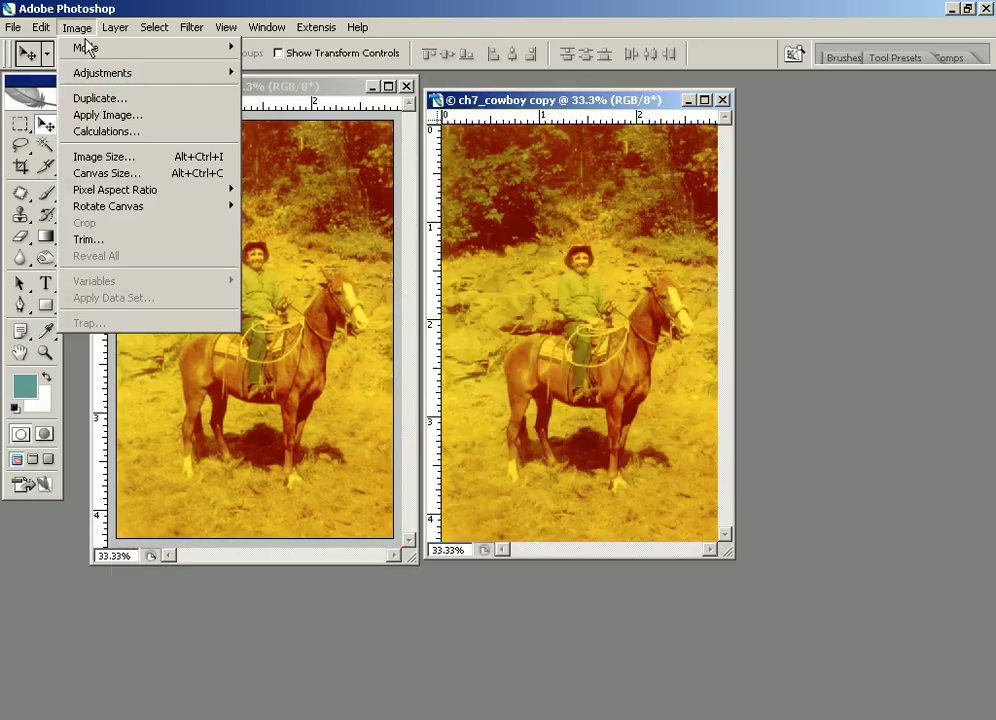
mouse_move(86, 47)
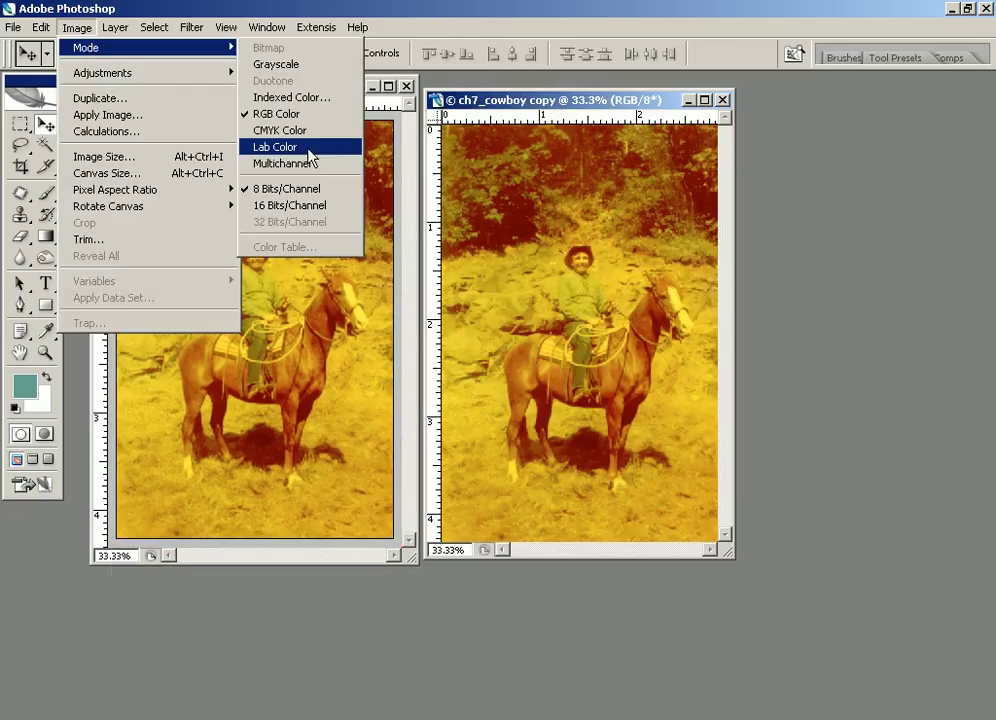
click(310, 152)
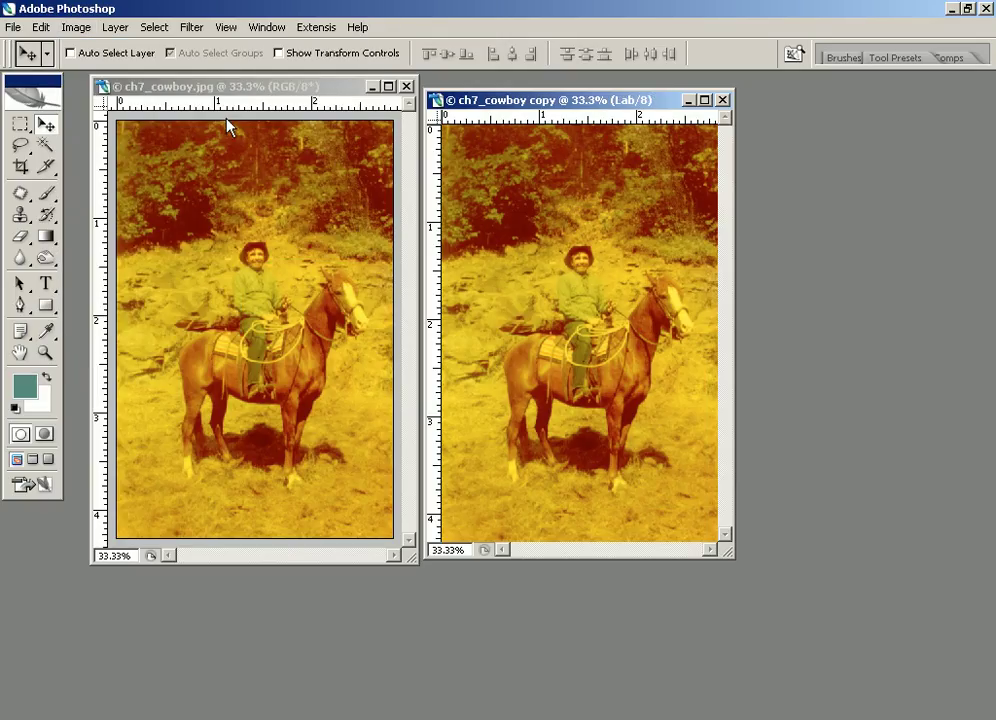
Show the Channels panel for the original photo and inspect its Red, Green and Blue channels.
click(223, 90)
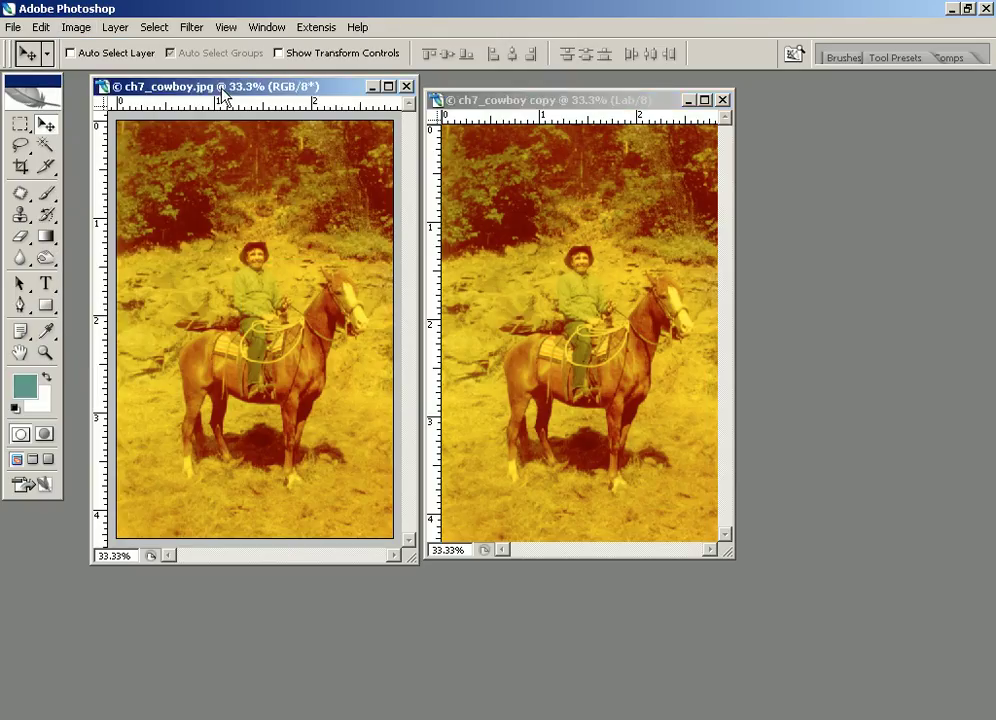
click(280, 30)
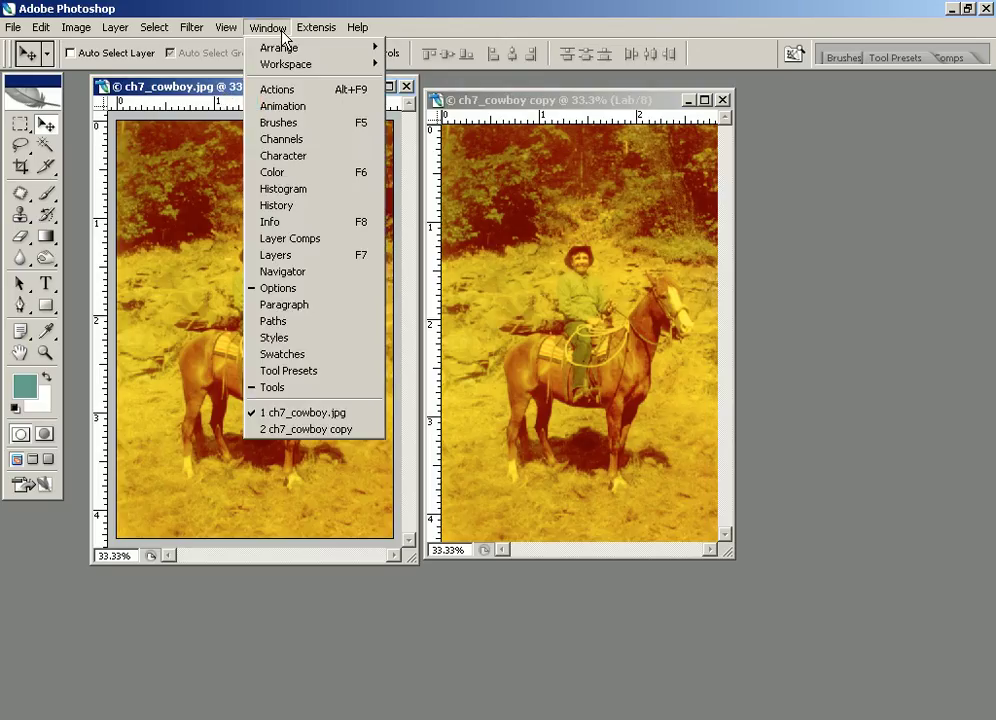
click(284, 141)
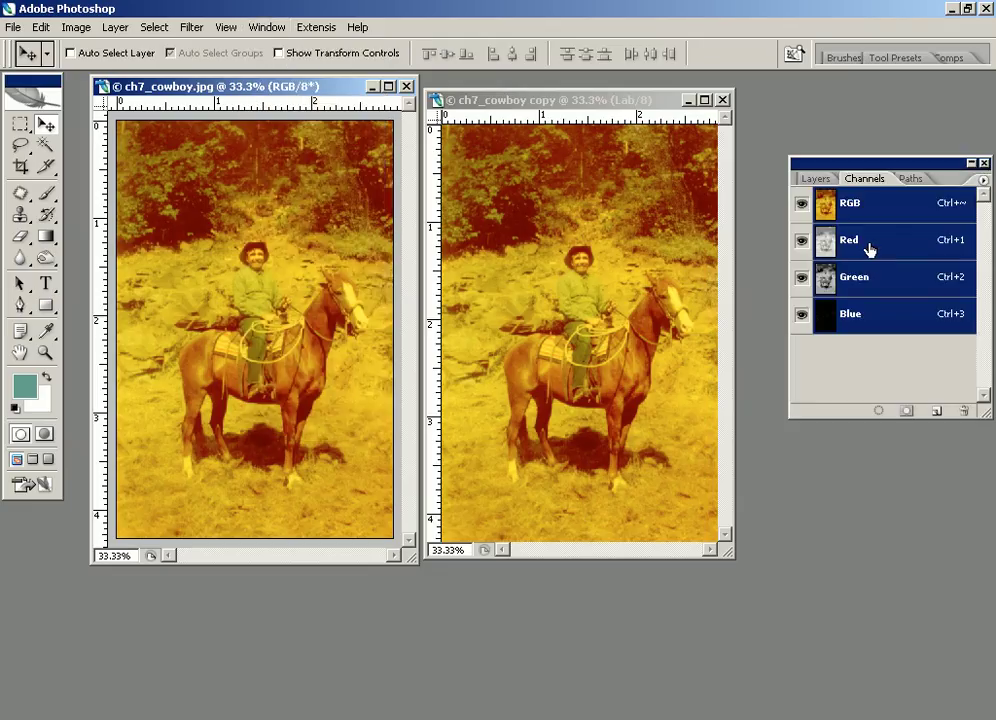
click(868, 249)
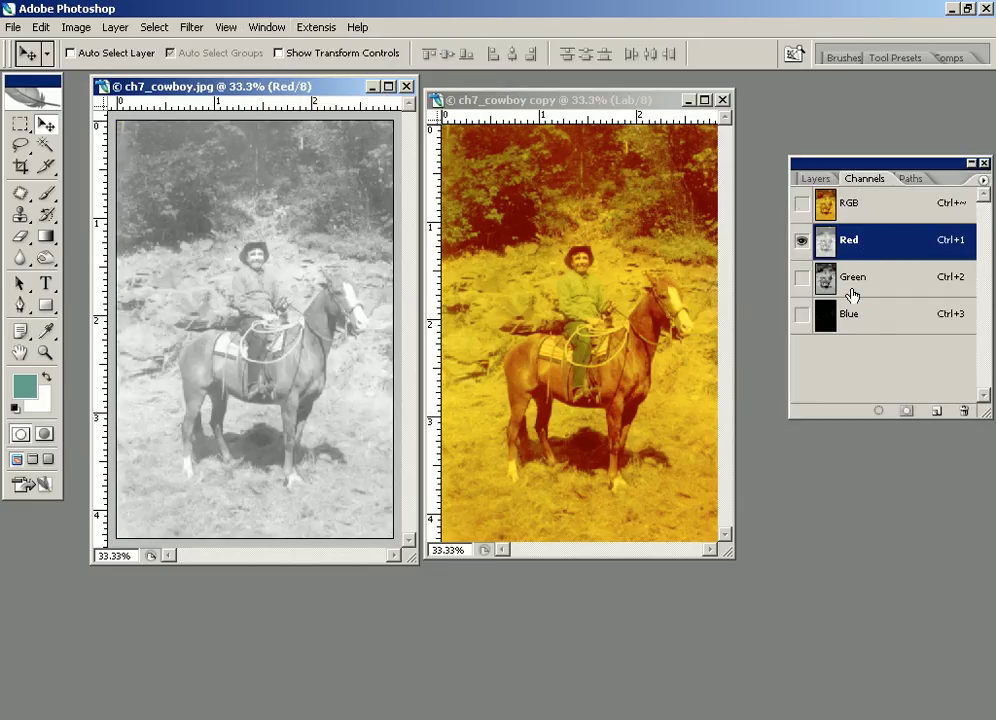
click(852, 284)
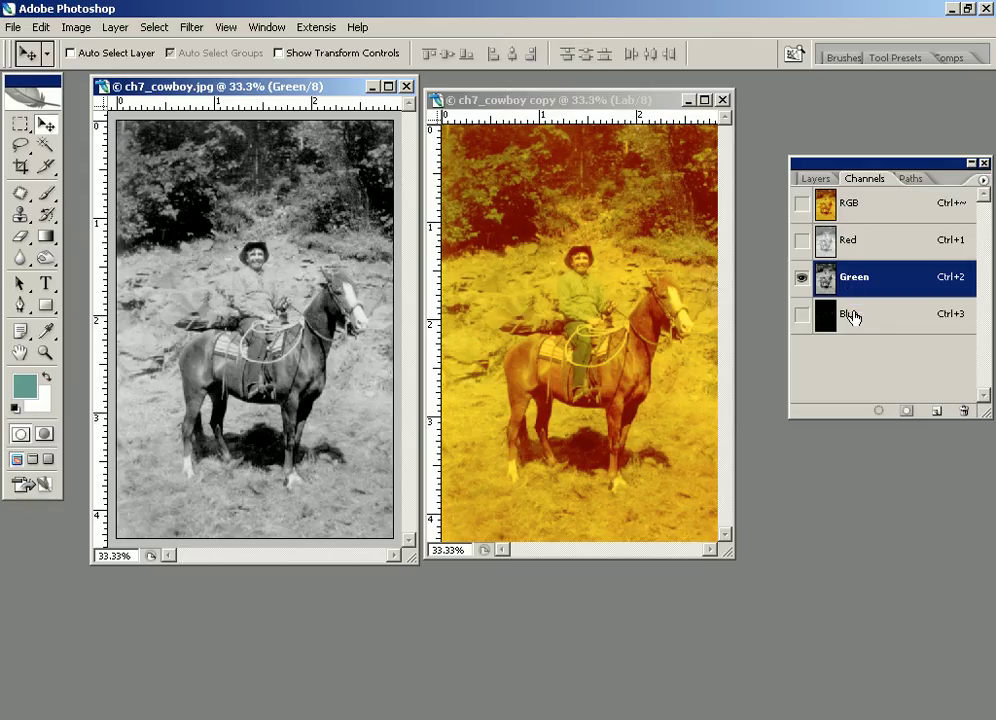
click(855, 321)
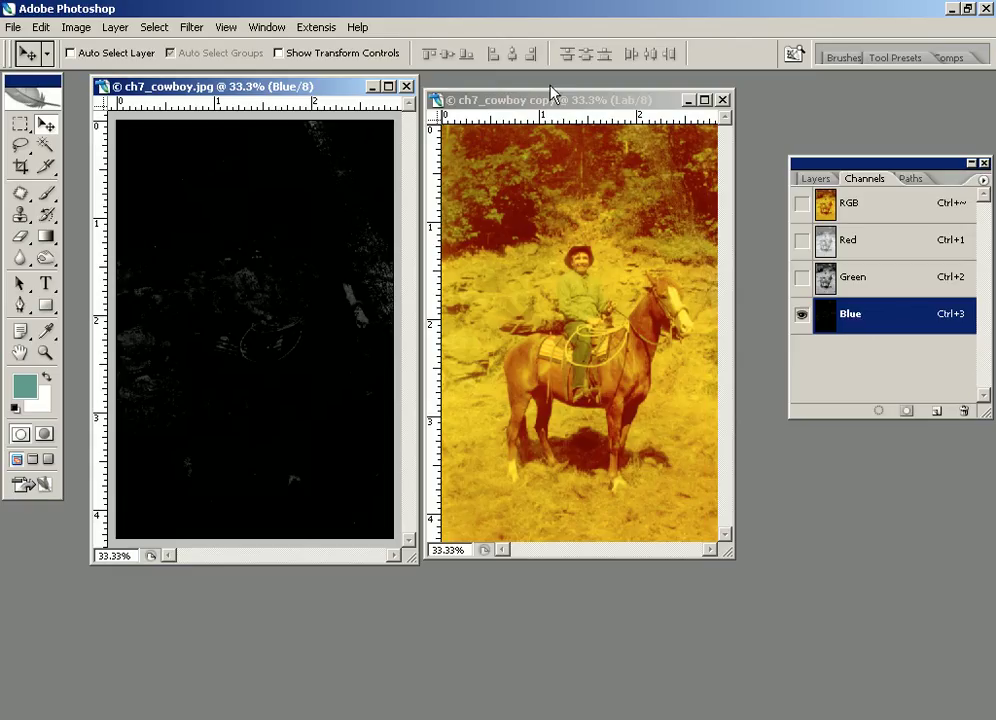
Copy the Lab copy's Lightness channel into the original's Blue channel, then close the copy.
click(529, 104)
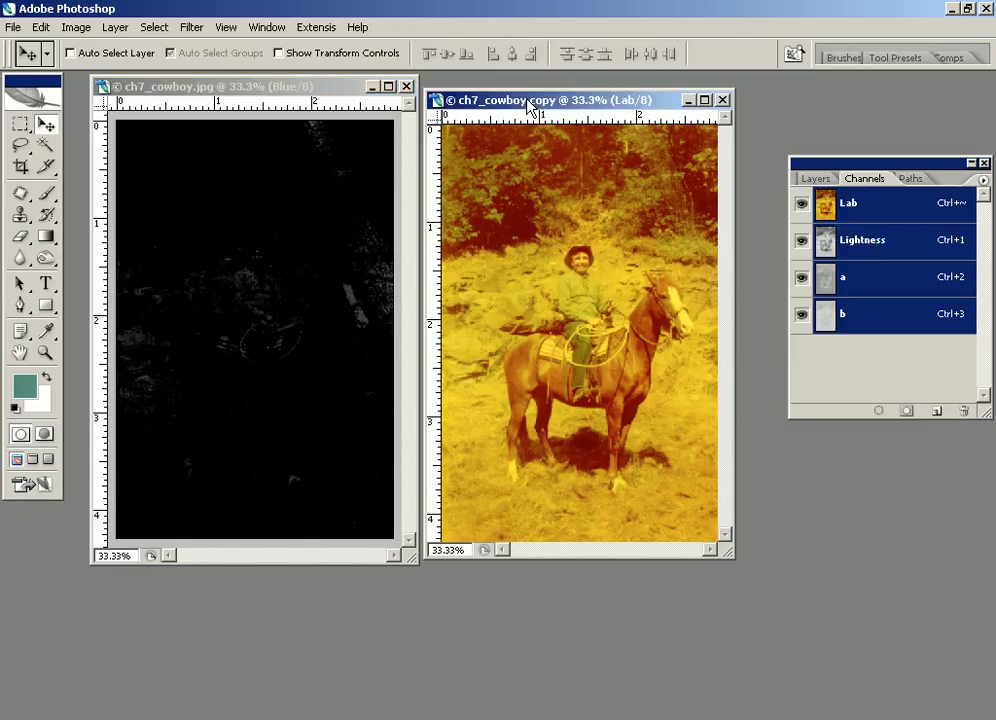
click(869, 243)
key(ctrl+a)
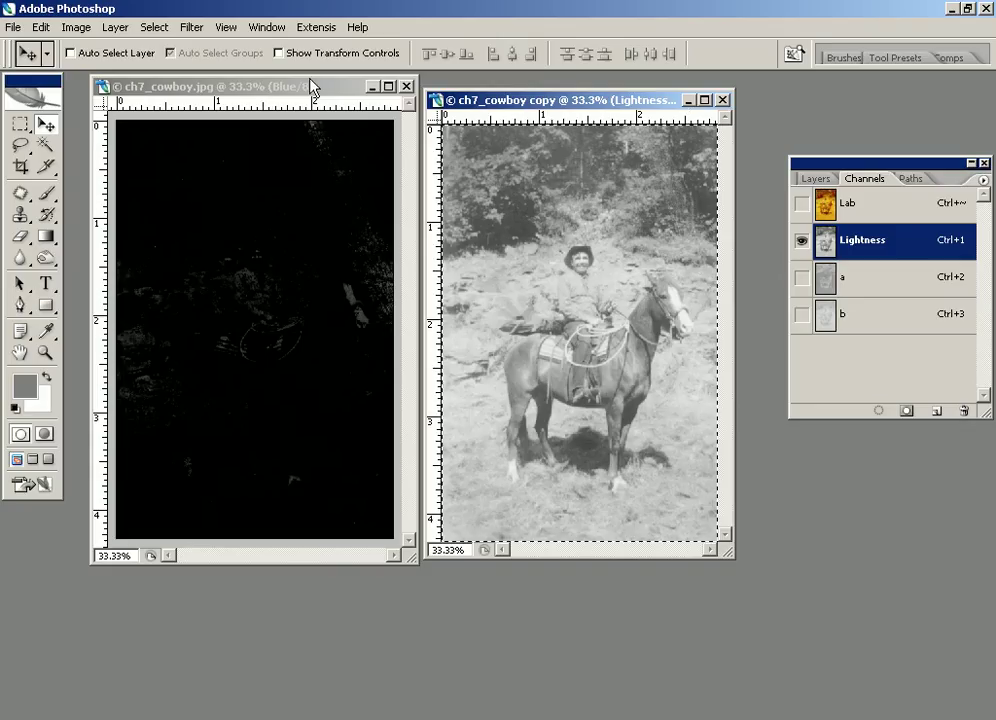
click(262, 88)
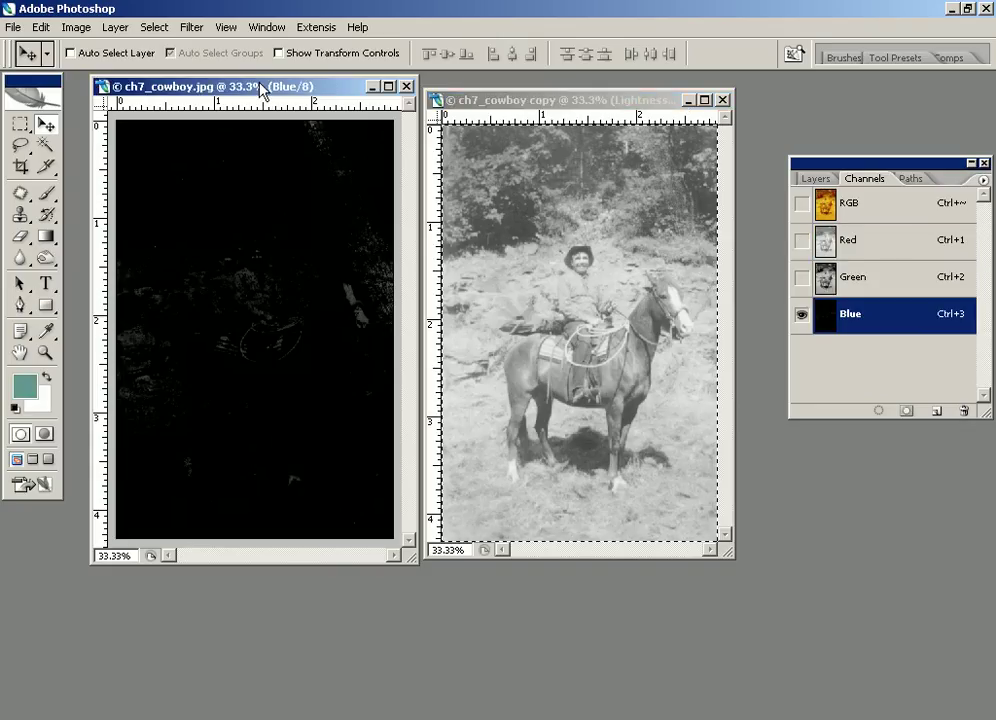
key(ctrl+a)
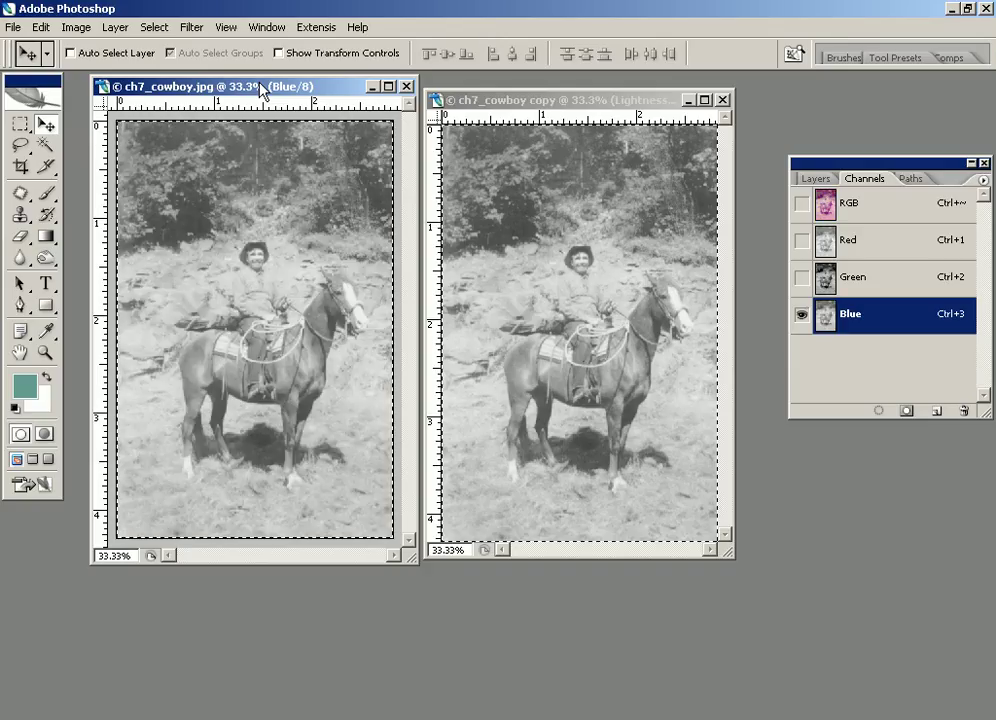
click(722, 100)
Discard the Lab copy unsaved, return to the RGB composite, deselect, and show the Layers panel.
click(502, 290)
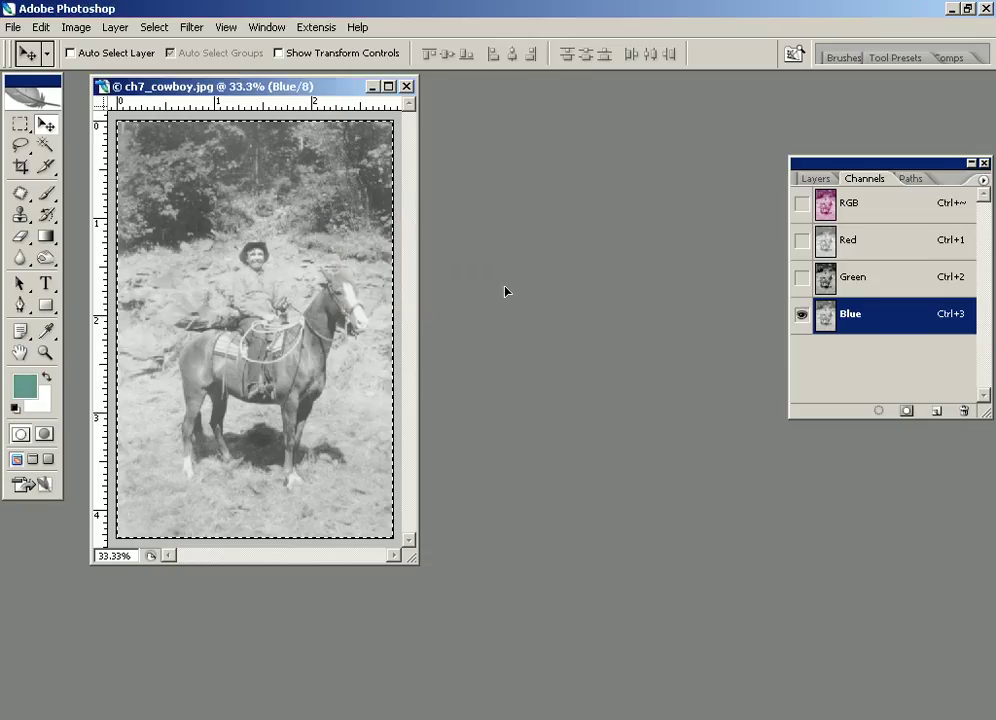
click(874, 205)
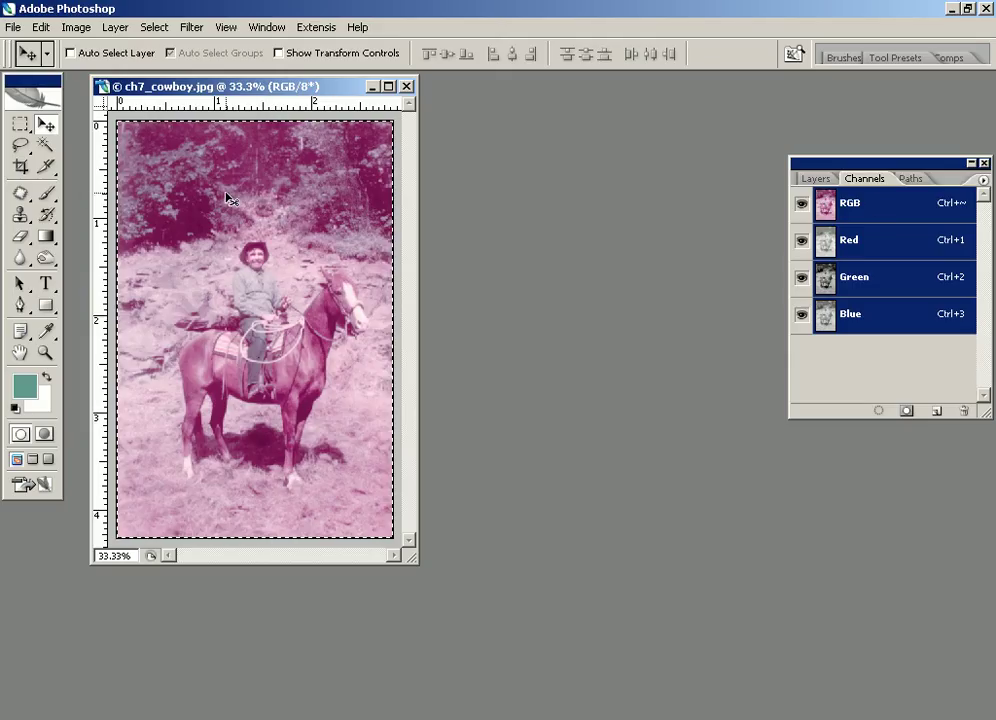
key(ctrl+d)
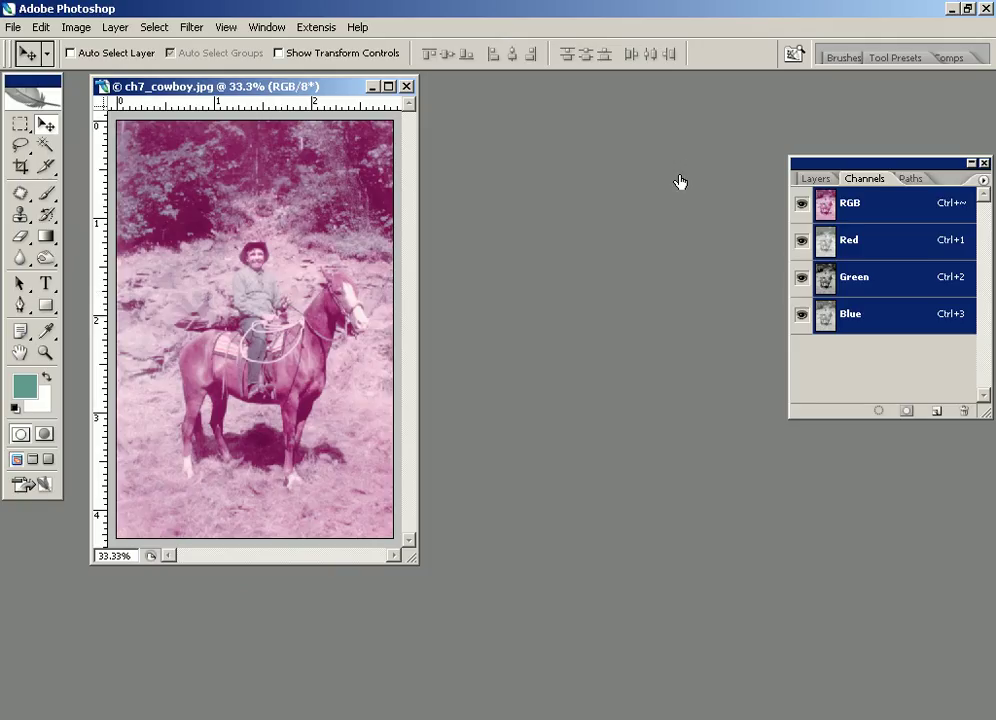
click(815, 180)
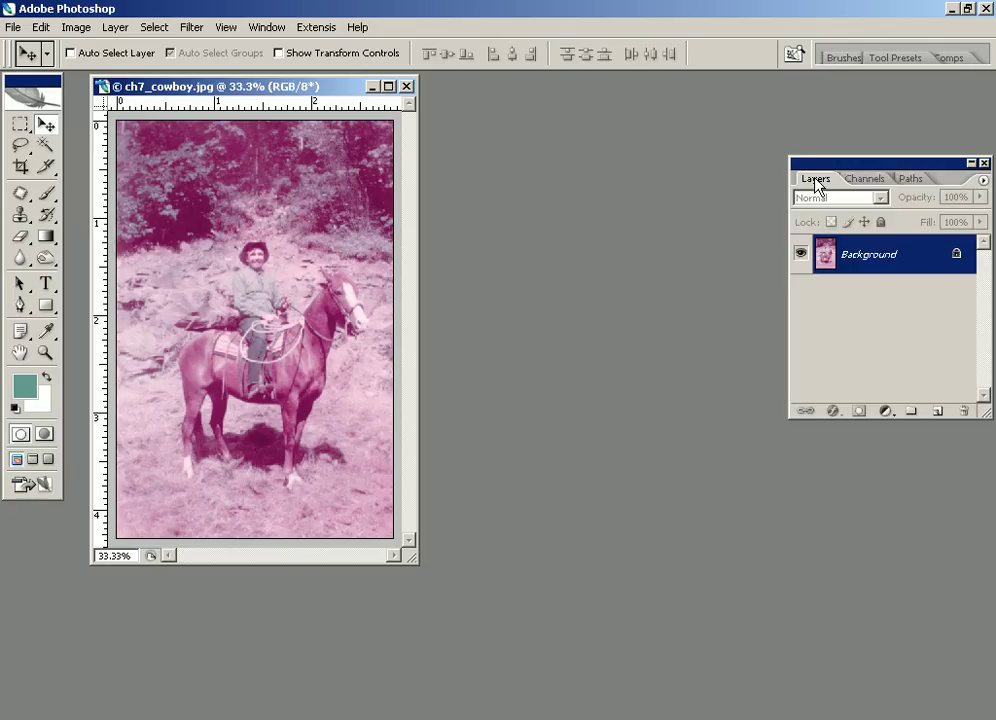
Add a Levels adjustment layer and raise the Red channel's shadow input level.
click(884, 410)
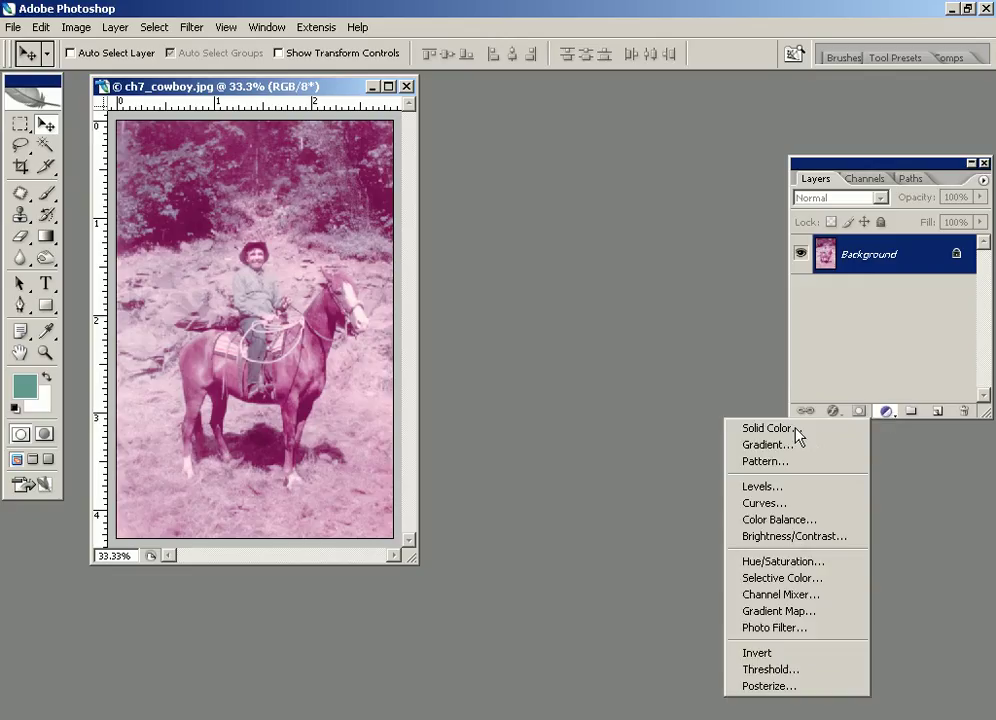
click(765, 486)
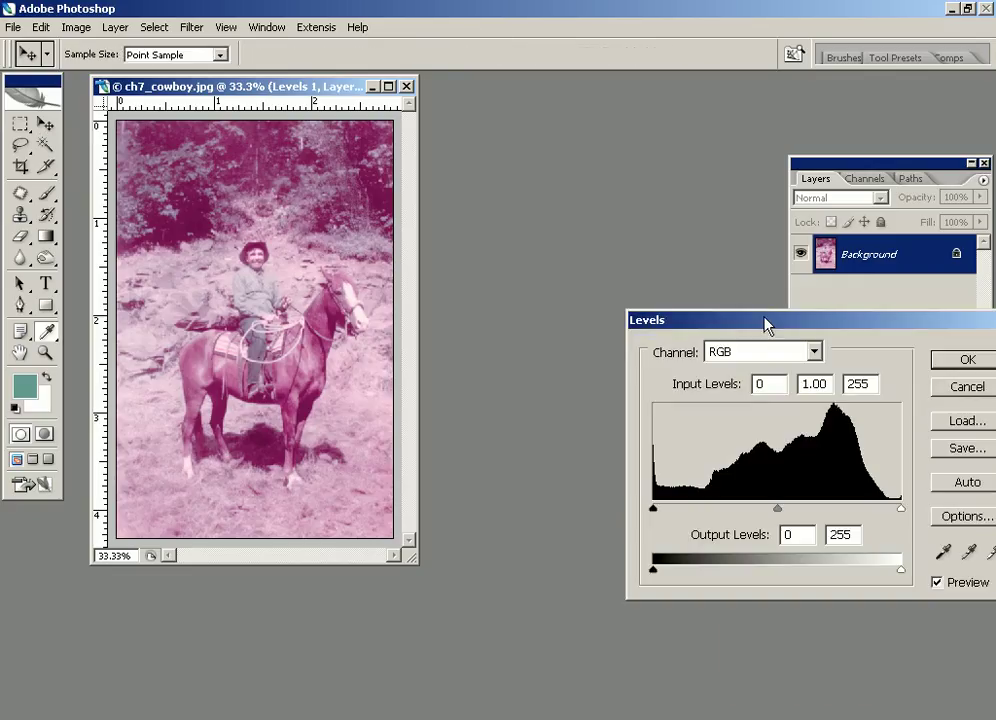
drag(765, 323, 606, 290)
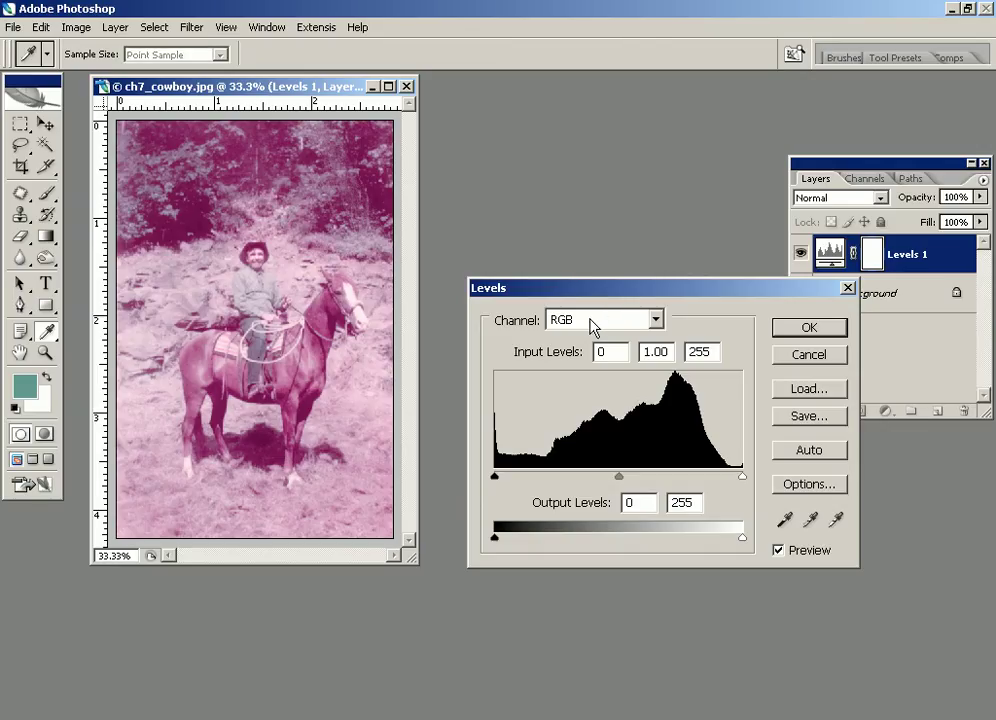
click(600, 322)
click(578, 362)
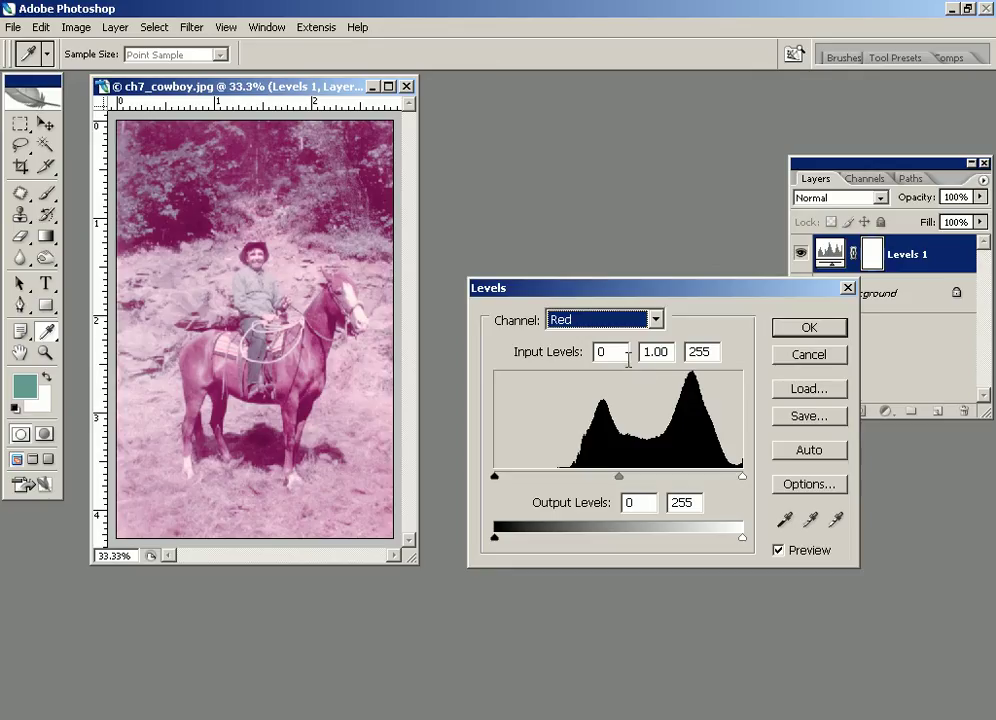
click(614, 352)
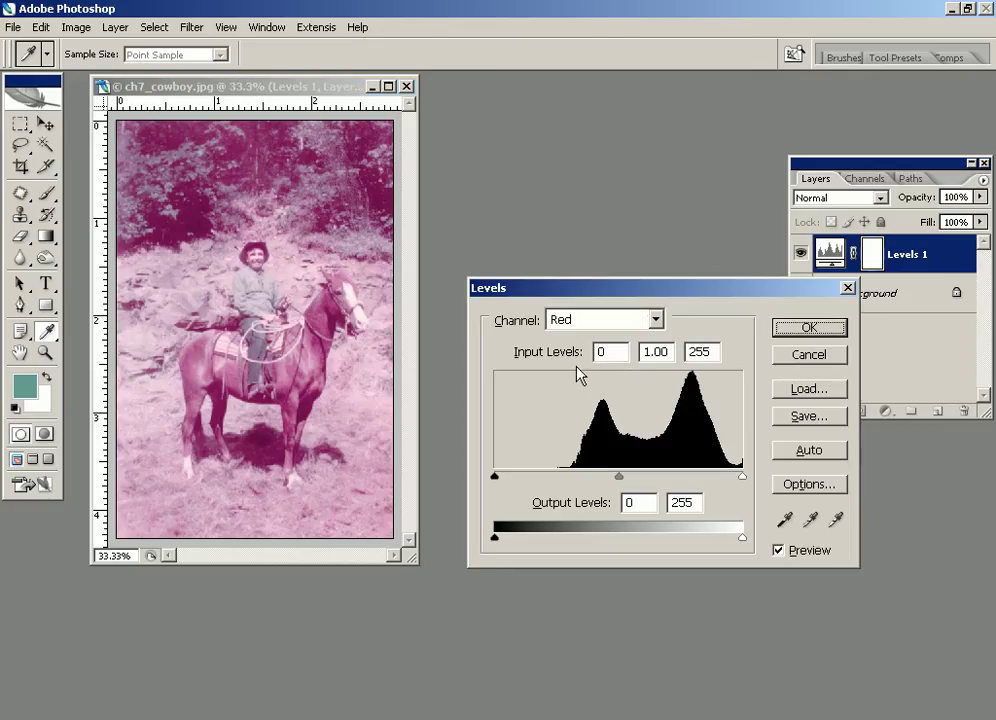
drag(497, 478, 528, 476)
text(8)
text(4)
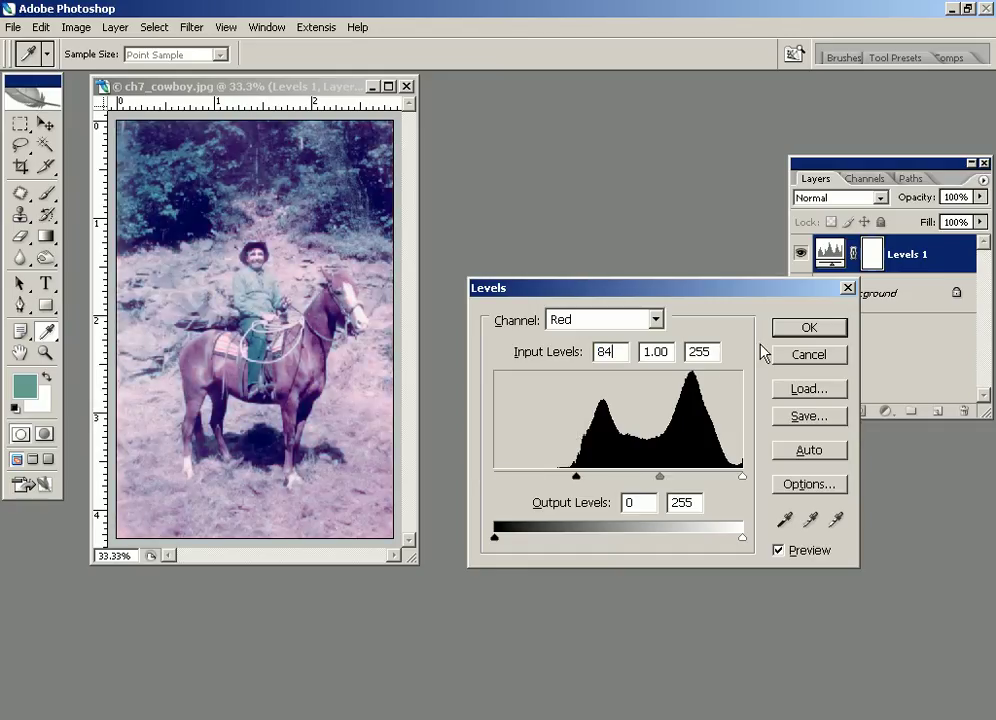
In Levels, set the Green channel midtone to 1.05 and white point to 238.
click(593, 320)
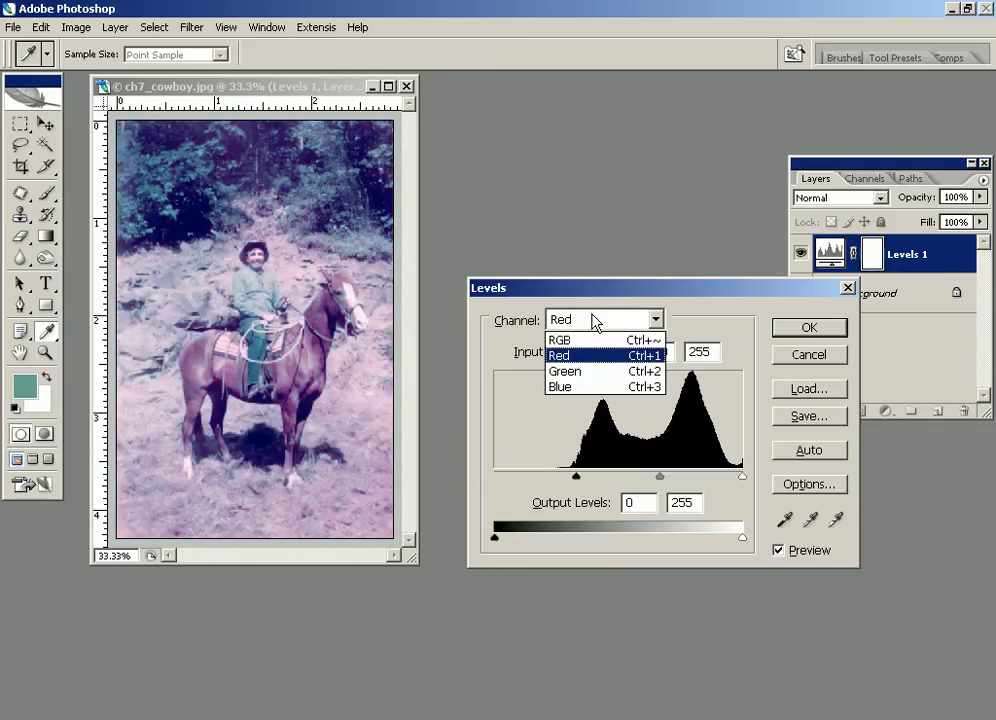
click(565, 371)
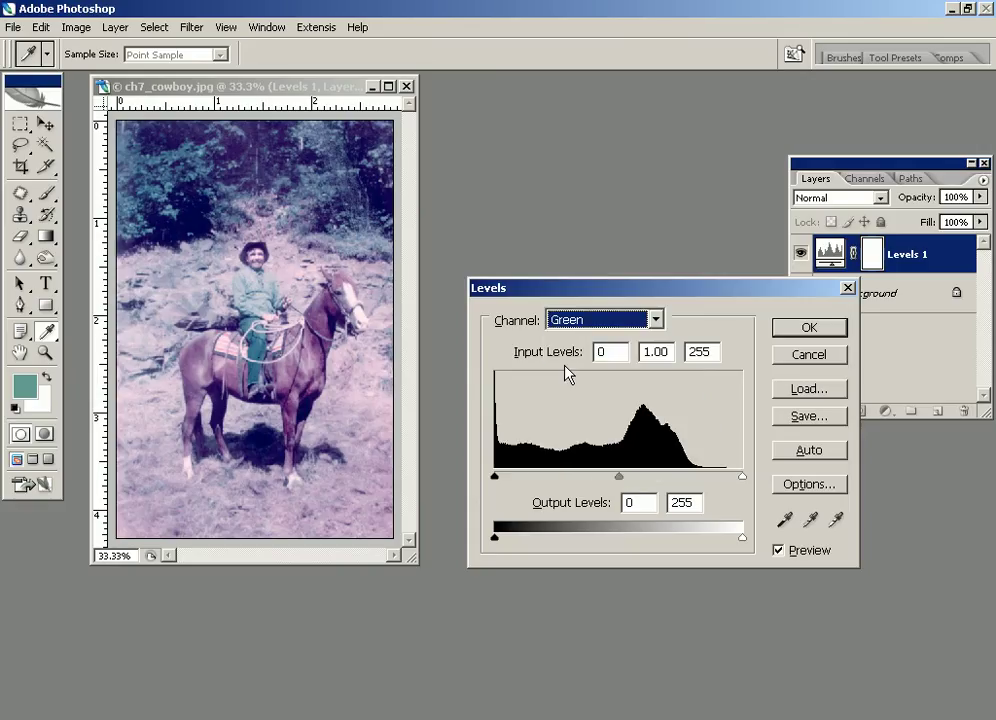
key(Tab)
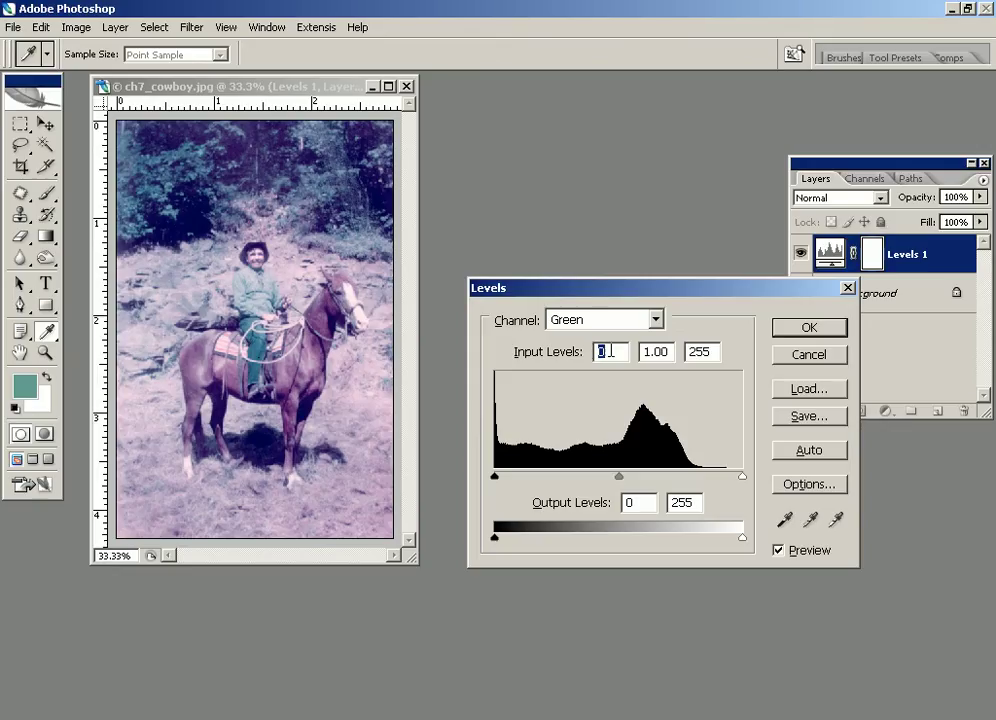
click(664, 353)
text(5)
click(697, 352)
double_click(697, 352)
text(238)
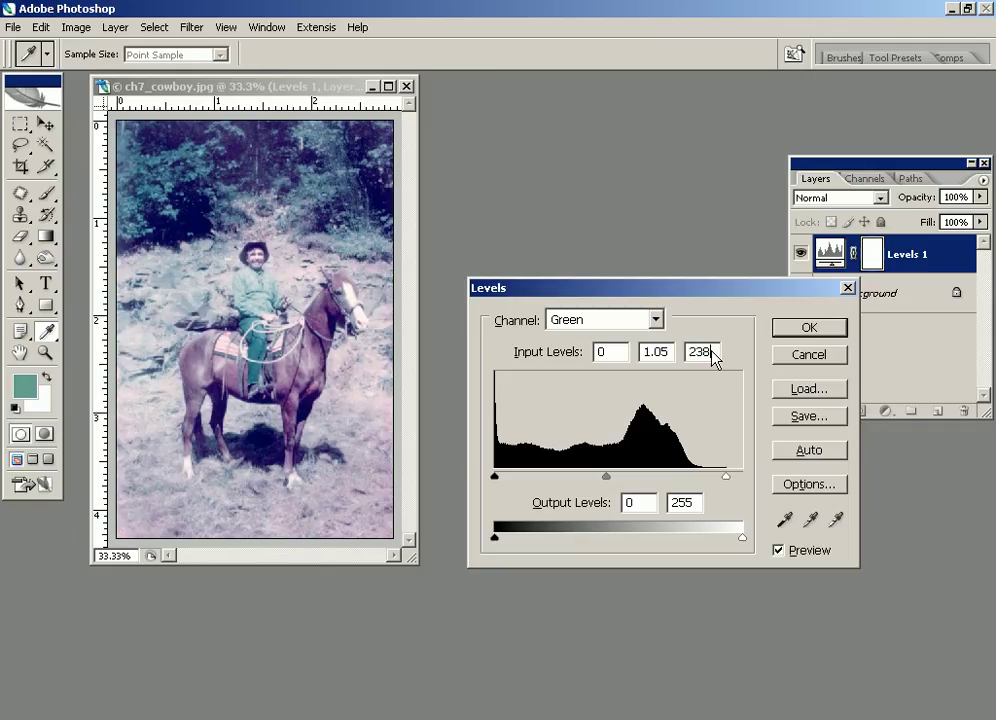
Set the Blue channel input levels to black 65 and white 246.
click(648, 325)
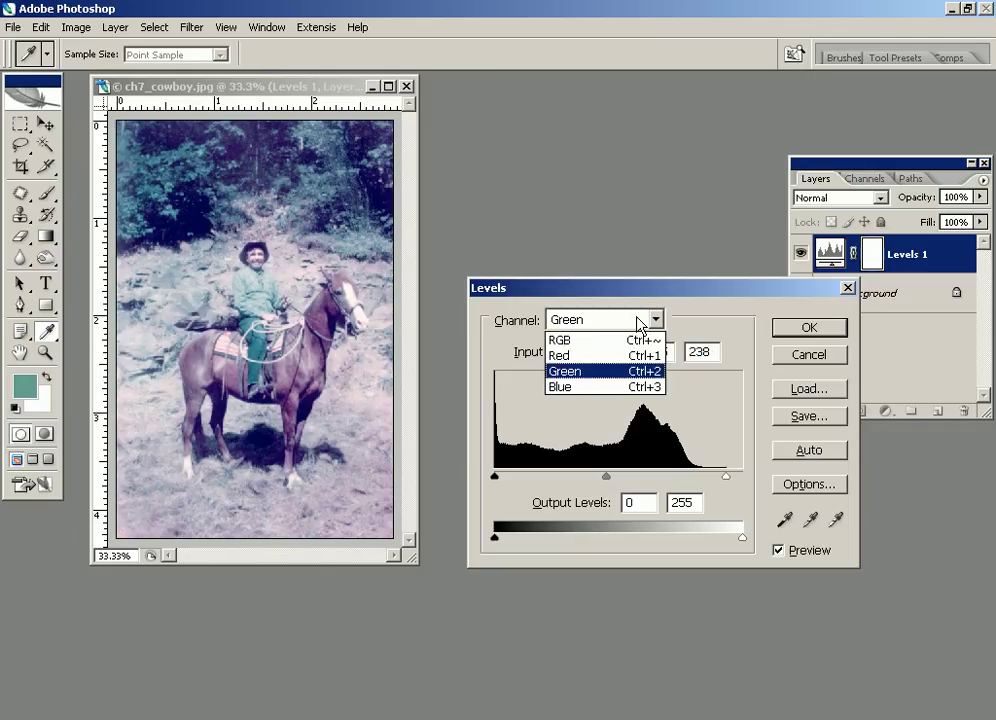
click(581, 387)
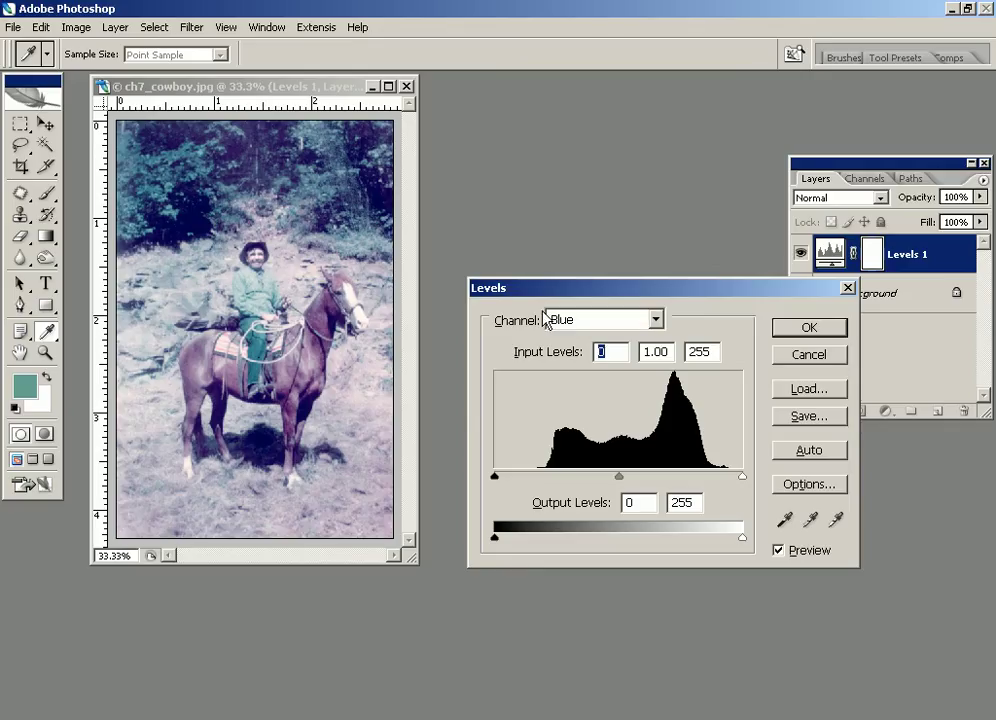
text(65)
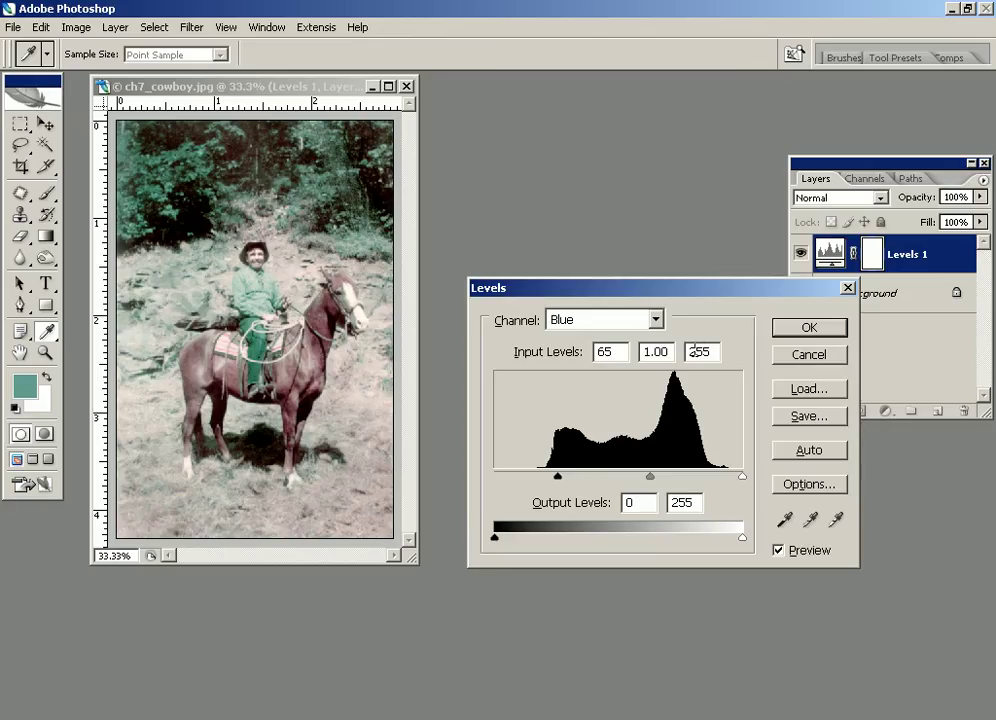
drag(694, 352, 736, 356)
text(46)
Lower the overall RGB white point to 226 and accept the Levels adjustment.
click(613, 330)
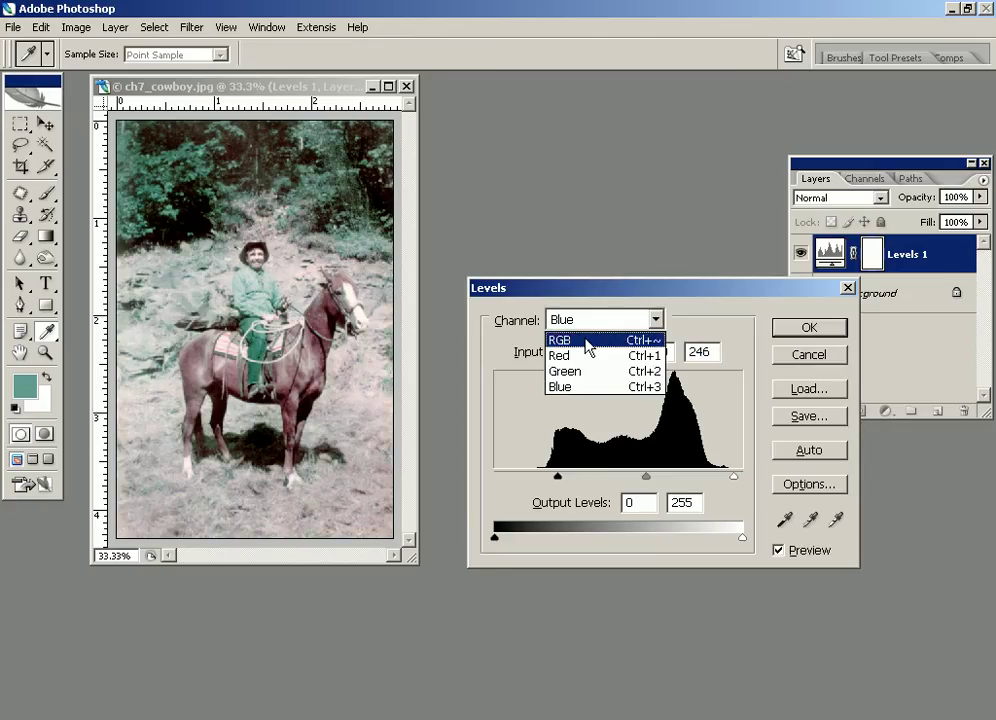
click(588, 343)
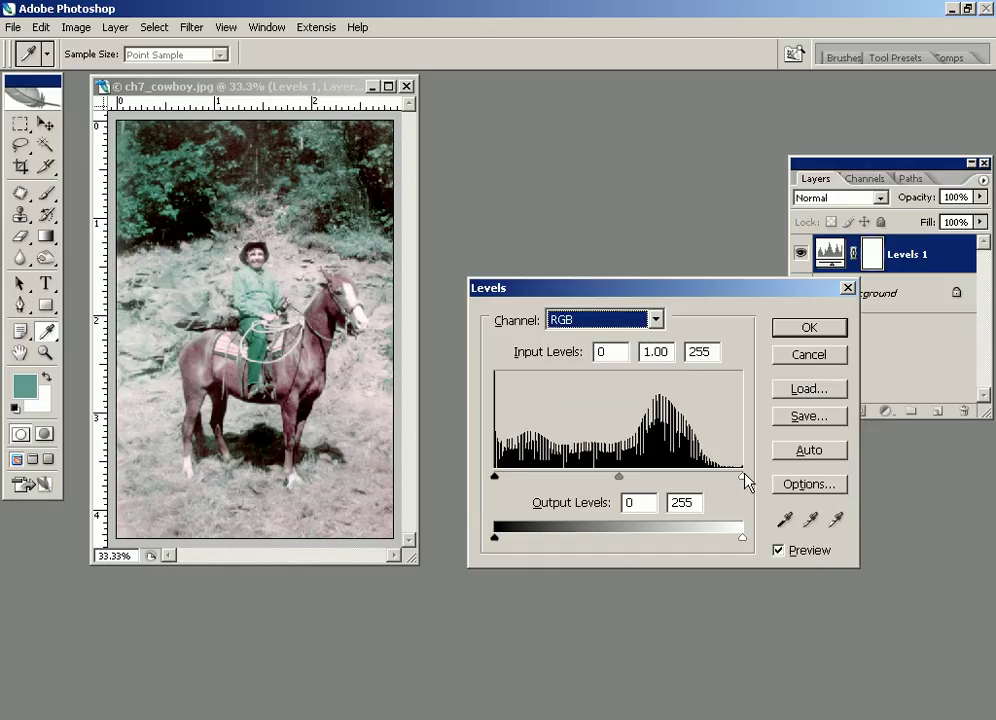
drag(743, 476, 714, 482)
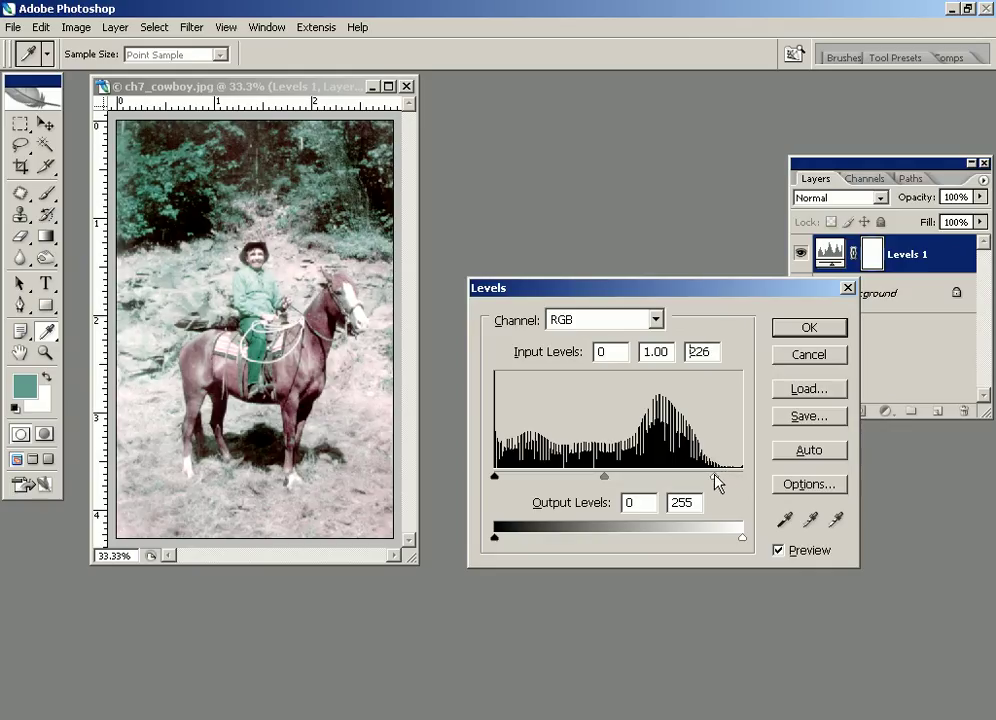
click(807, 330)
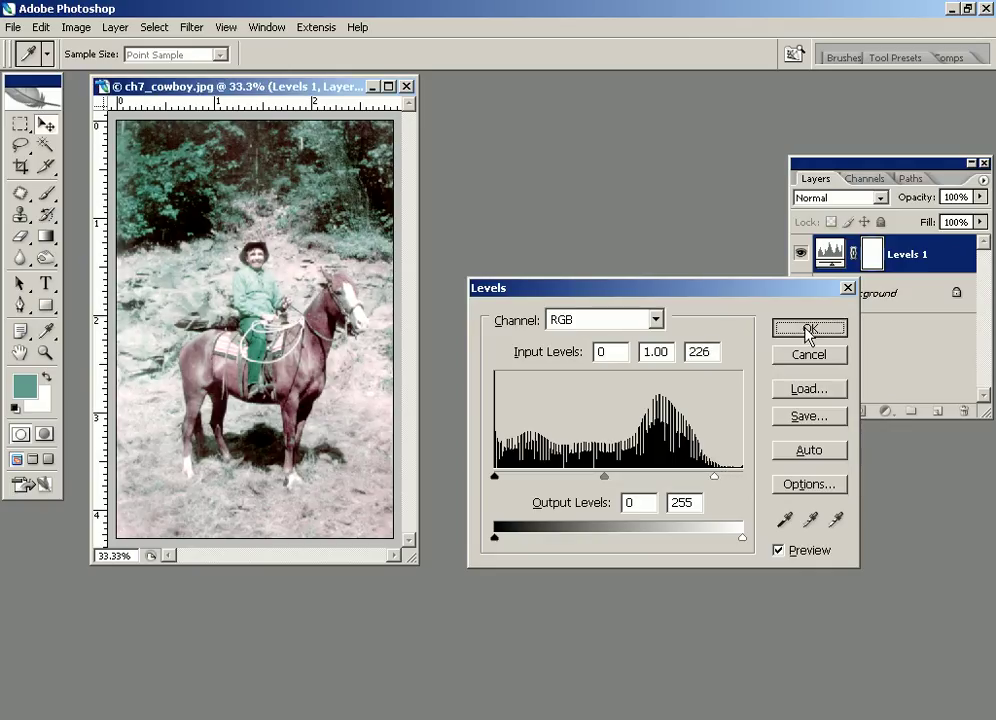
Reset default colours and flatten the Levels 1 layer into the Background.
key(d)
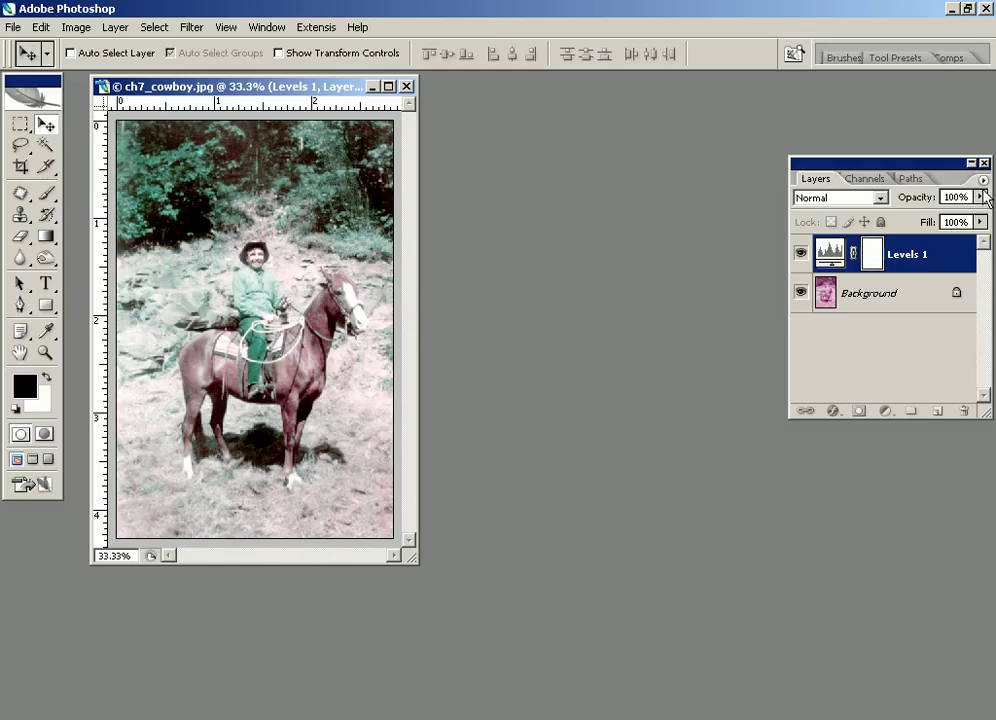
click(982, 181)
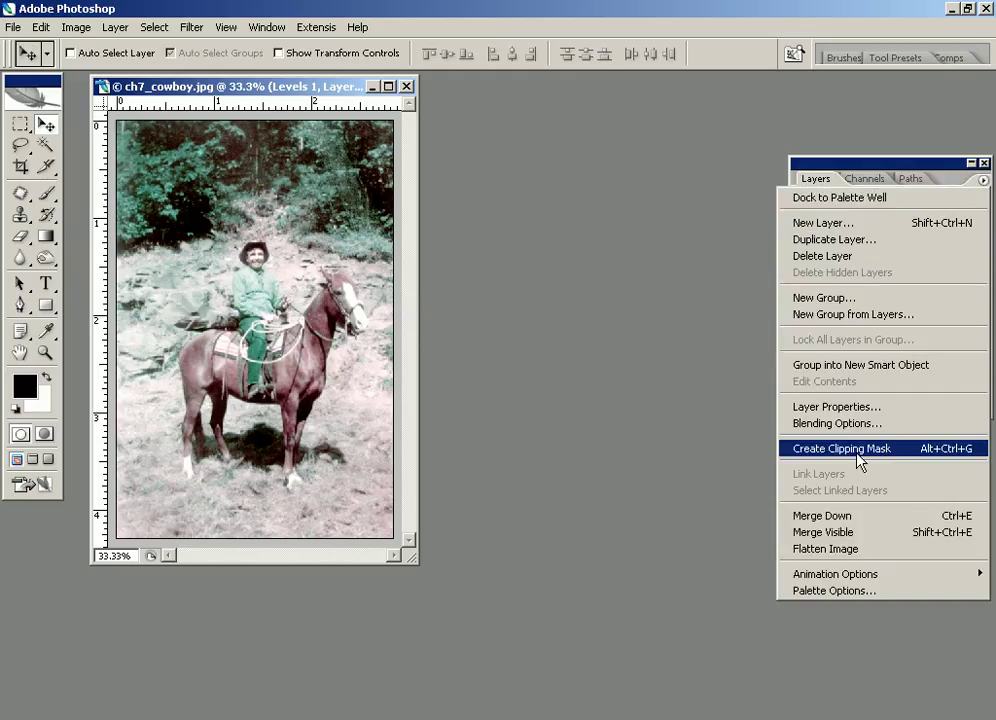
click(822, 549)
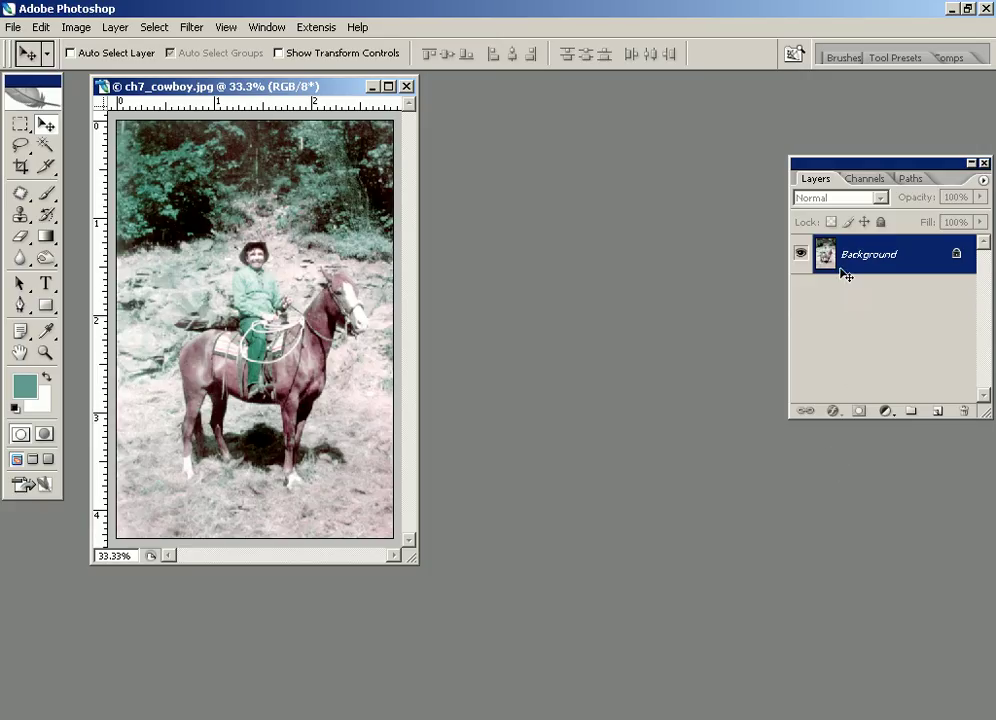
click(885, 411)
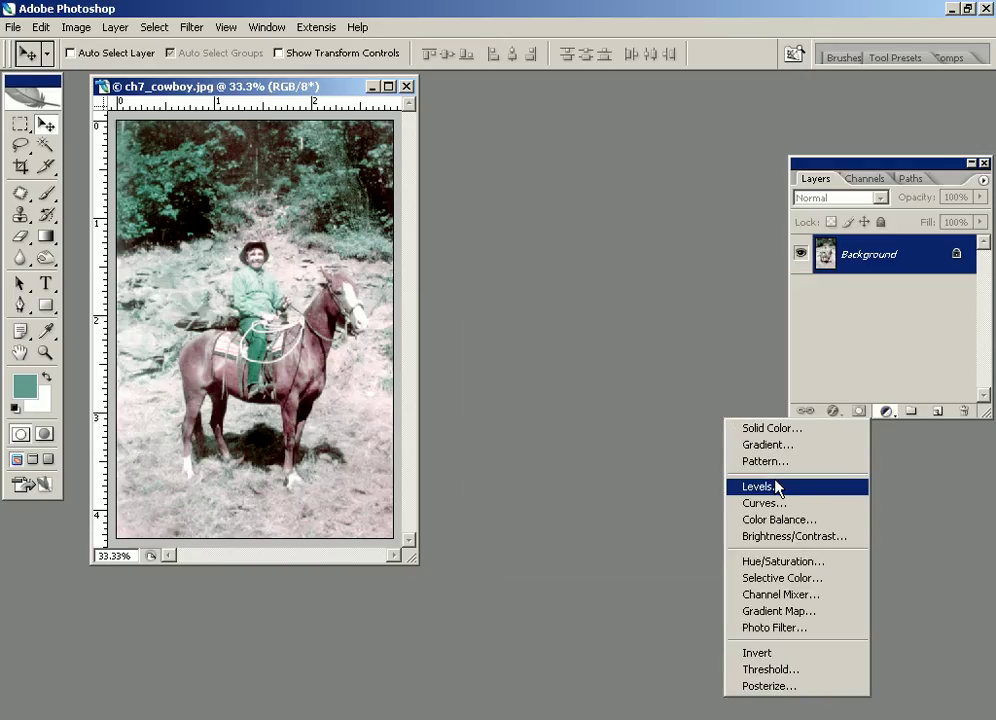
Add a Curves 1 layer whose RGB midtone point sits at input 170, output 166.
click(773, 509)
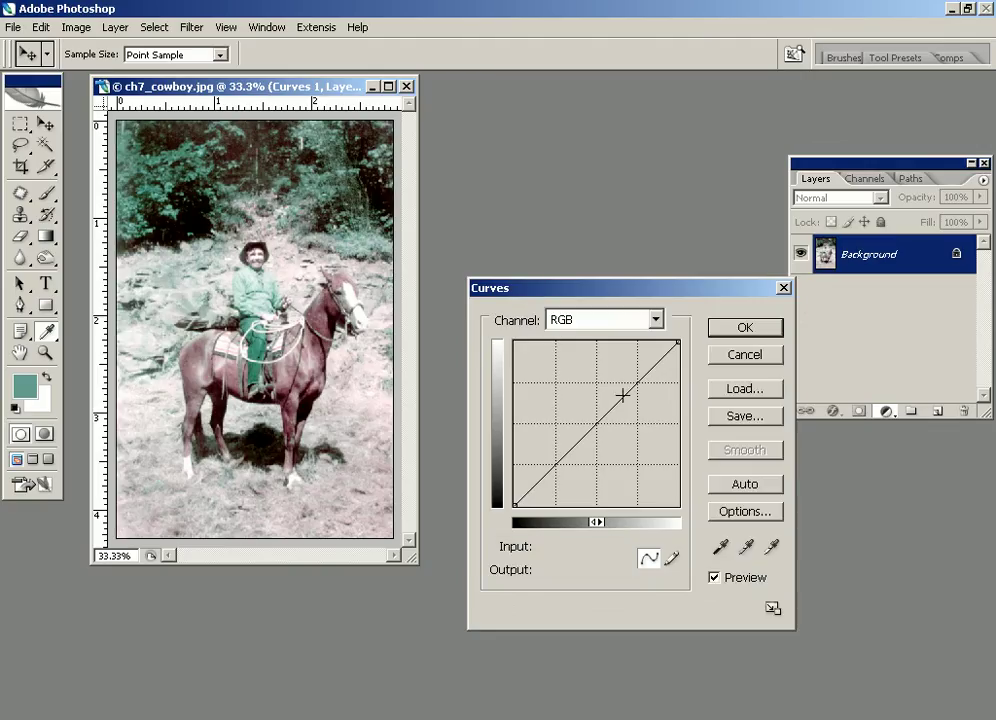
click(615, 391)
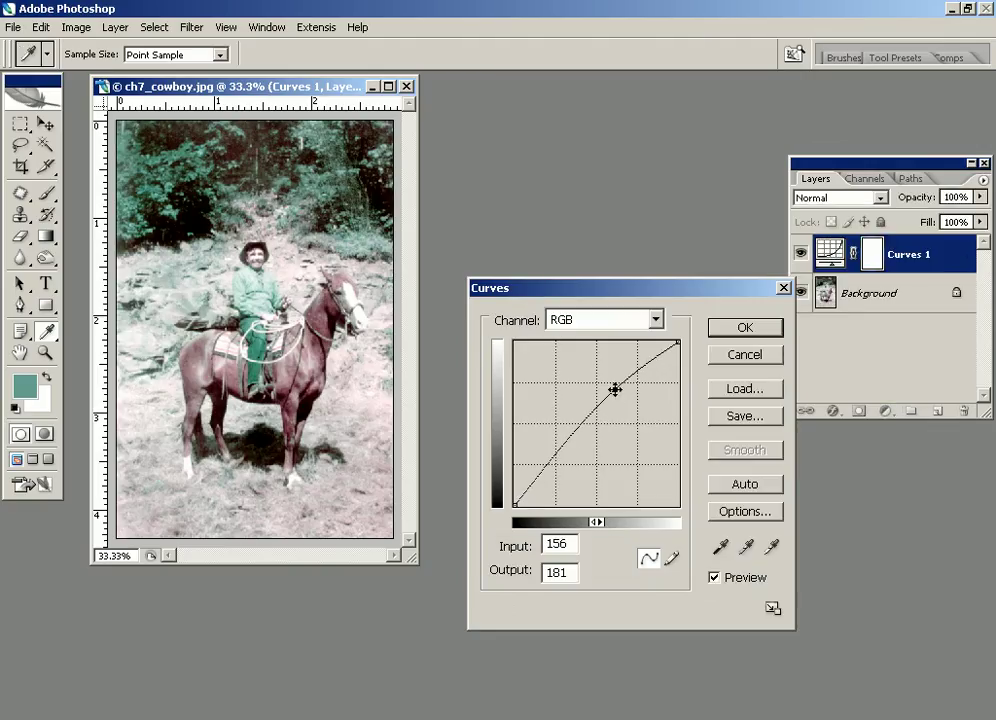
drag(616, 396, 623, 399)
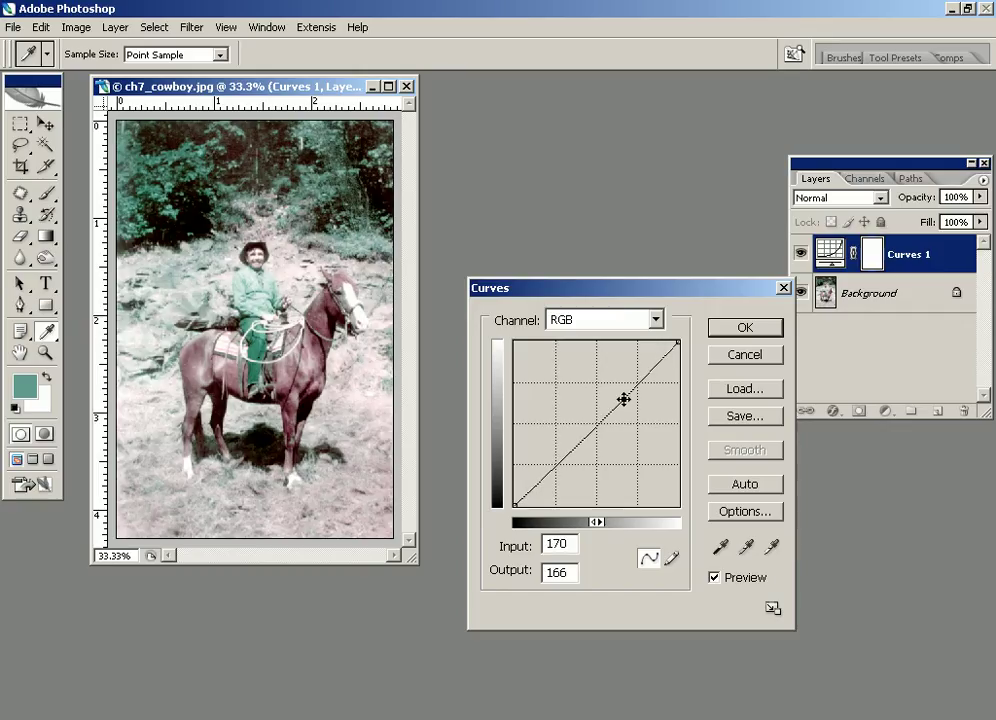
click(762, 335)
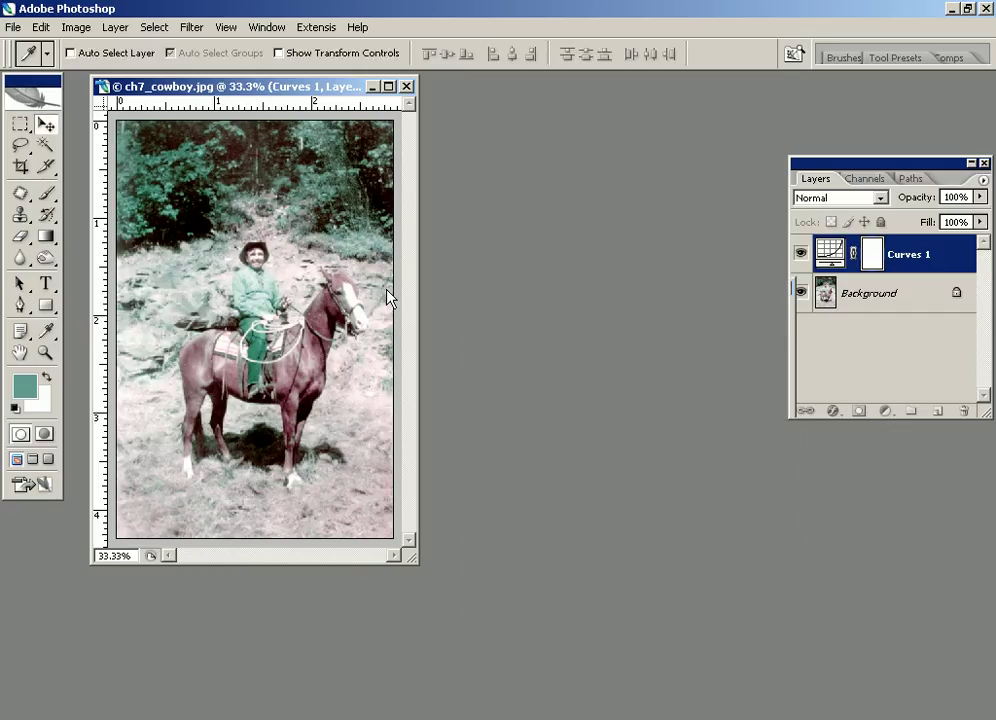
Reset default colours and flatten the Curves 1 layer, leaving only Background.
key(d)
click(983, 182)
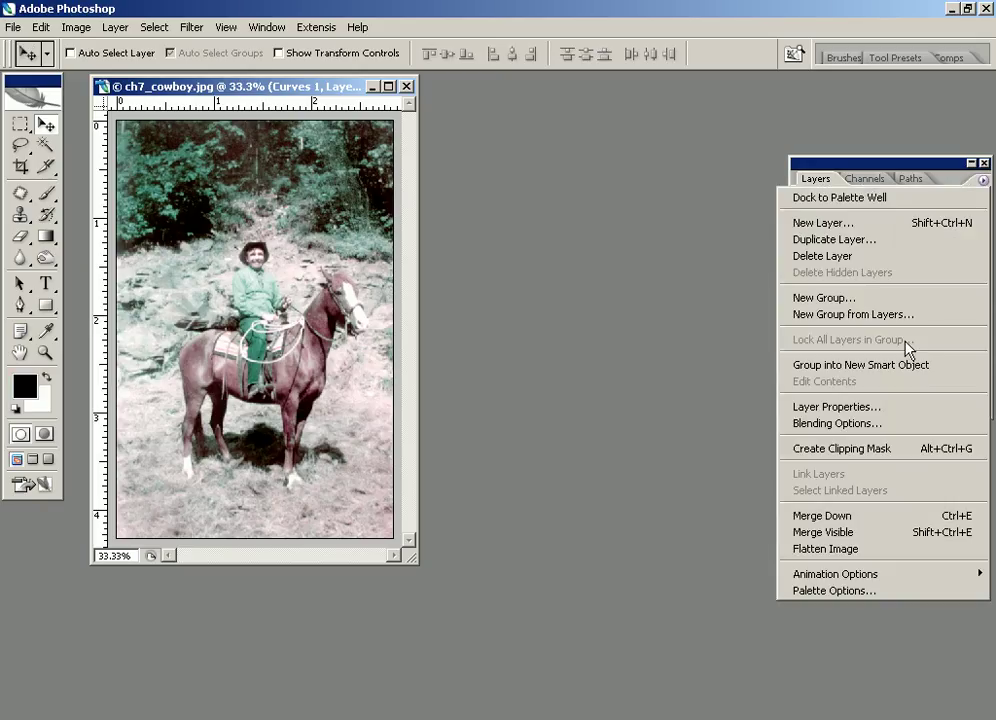
click(830, 548)
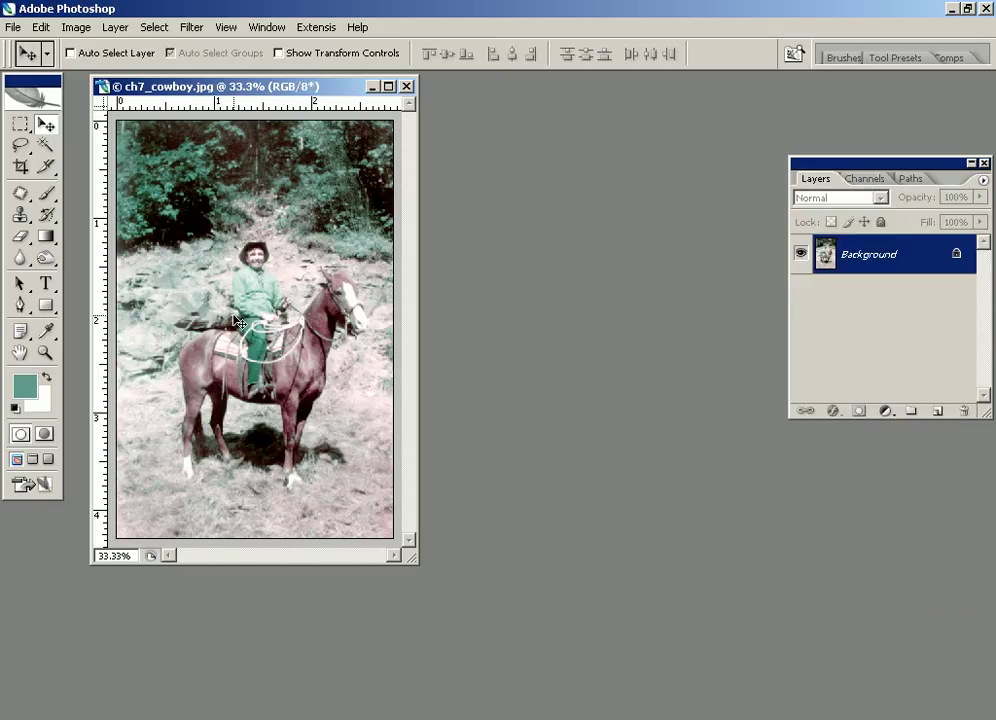
Maximize and zoom onto the rider, then marquee the green jeans from waist to horse's belly.
click(389, 87)
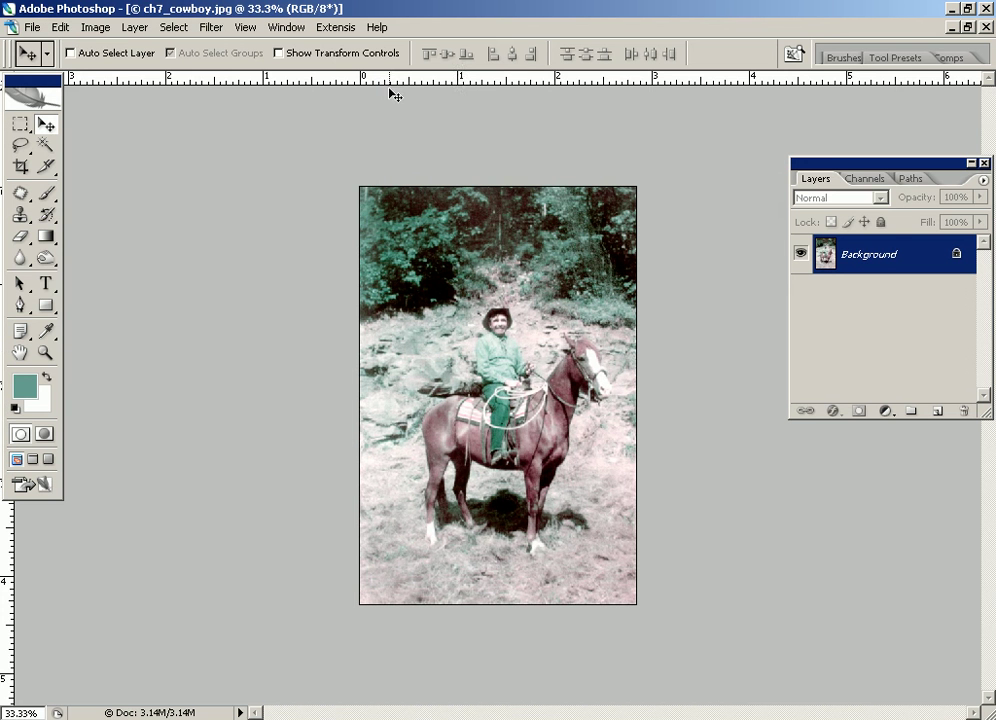
drag(471, 354, 629, 502)
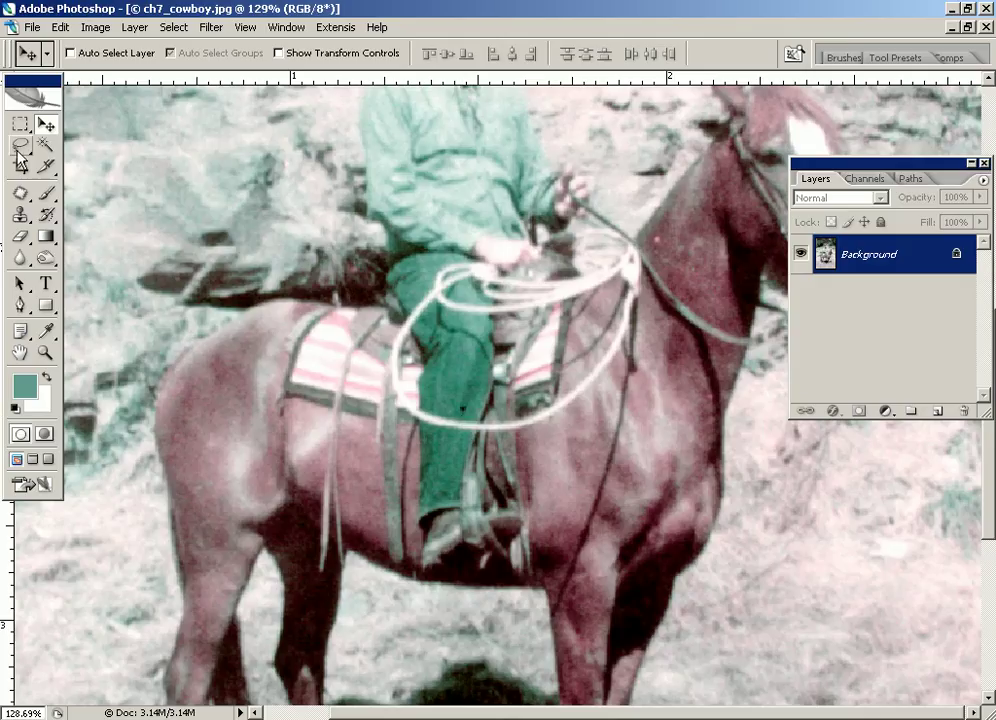
click(20, 123)
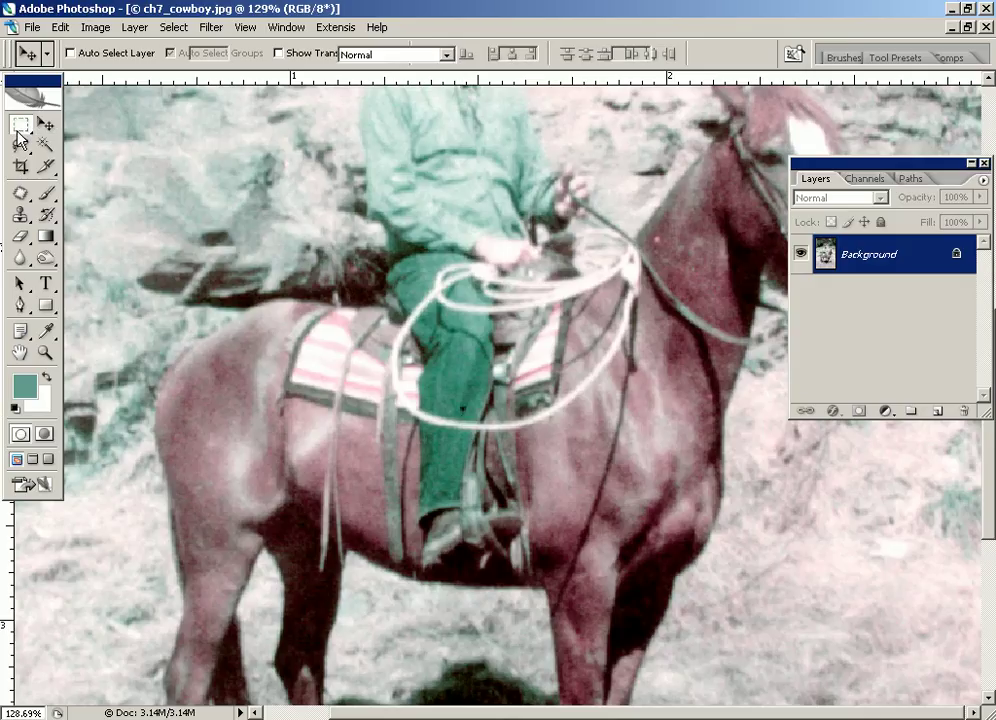
mouse_move(363, 234)
mouse_down()
mouse_move(532, 525)
mouse_move(517, 537)
mouse_up()
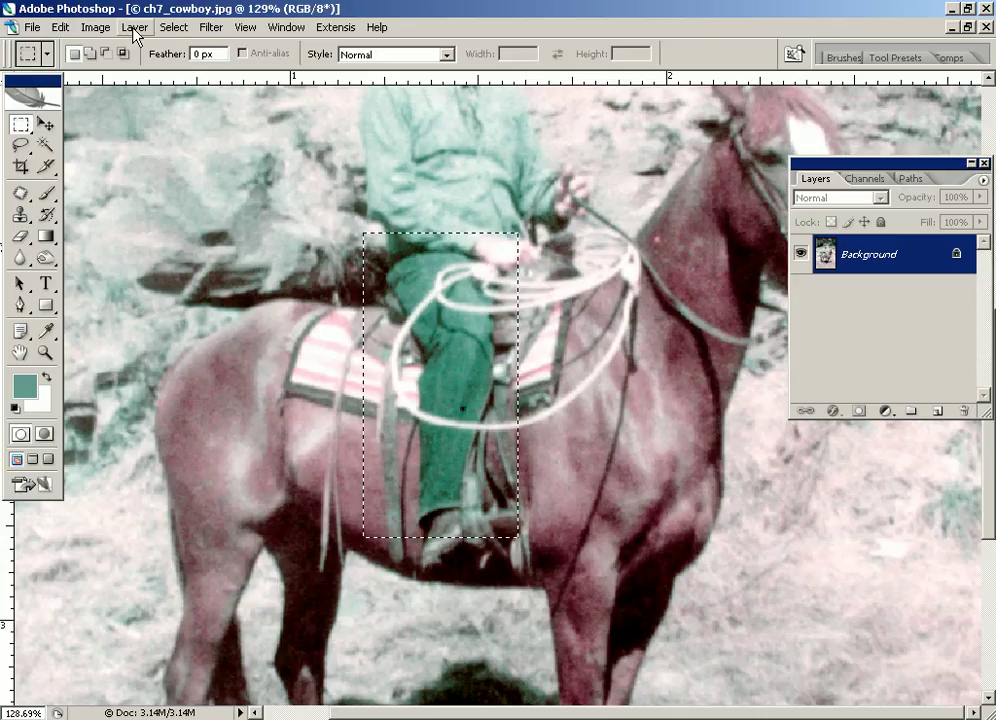
click(174, 28)
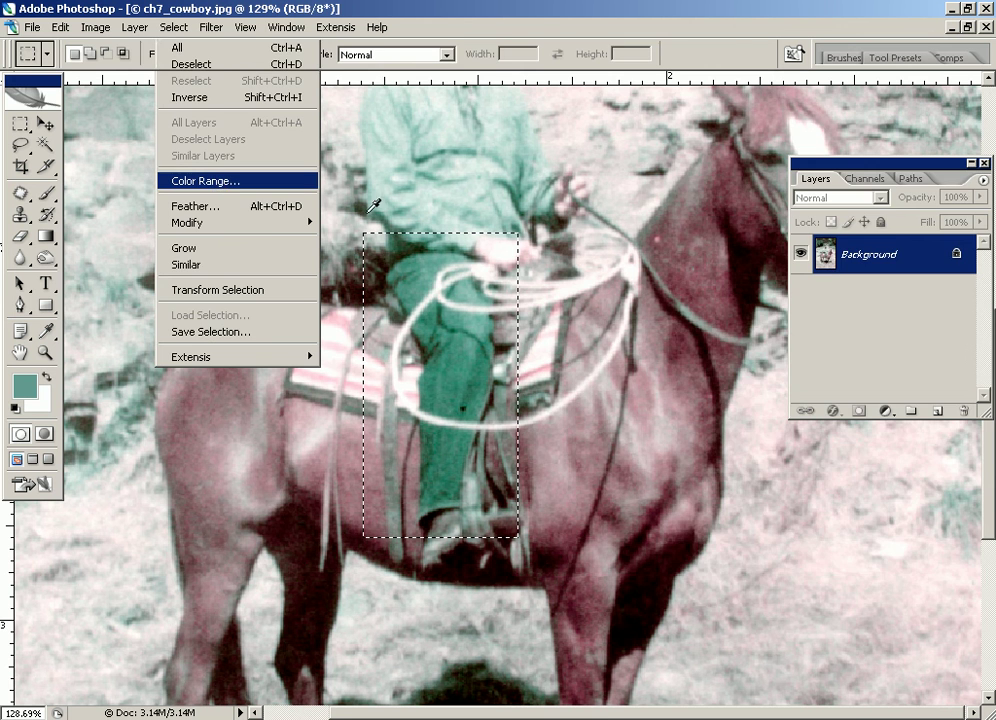
In Color Range, sample the jeans and add tones, trying fuzziness 65, 43, then 12.
click(210, 181)
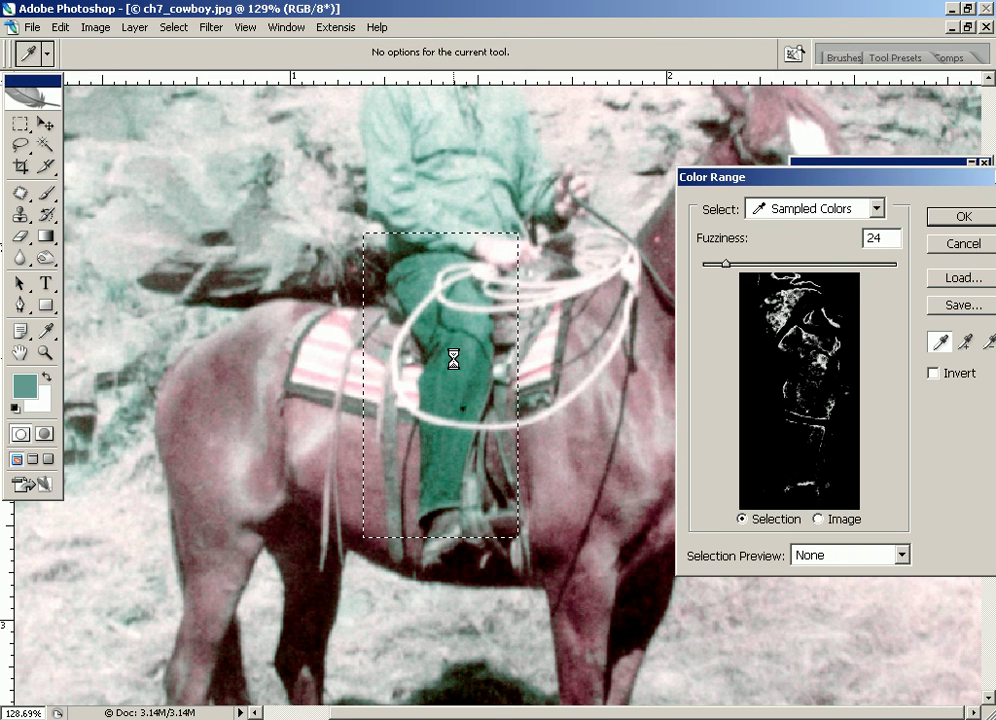
click(455, 358)
drag(726, 265, 765, 265)
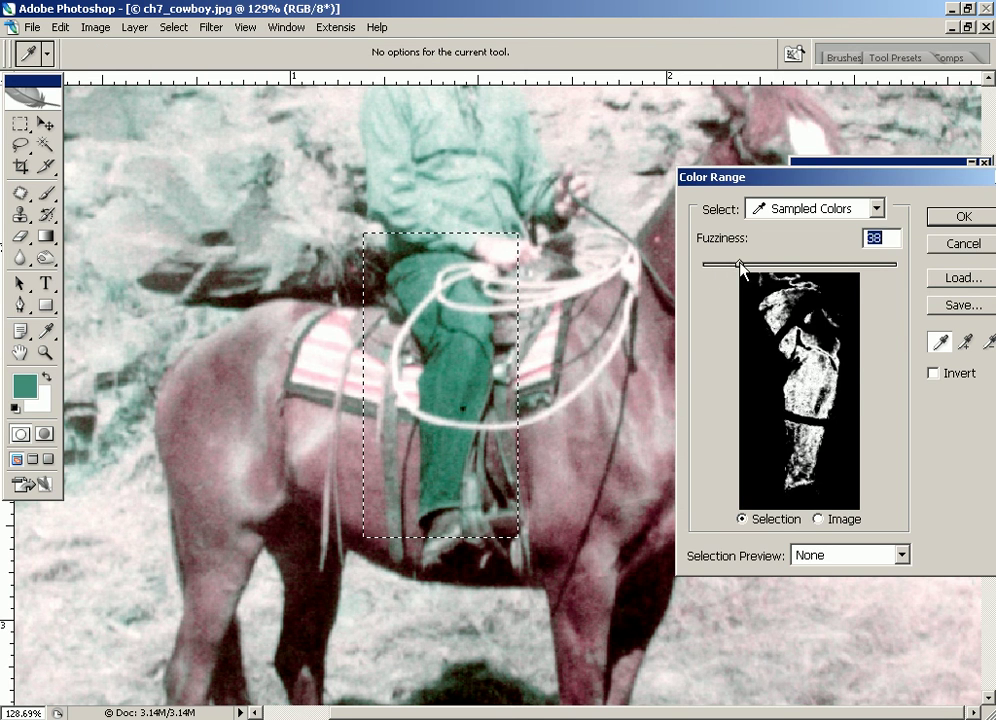
click(965, 342)
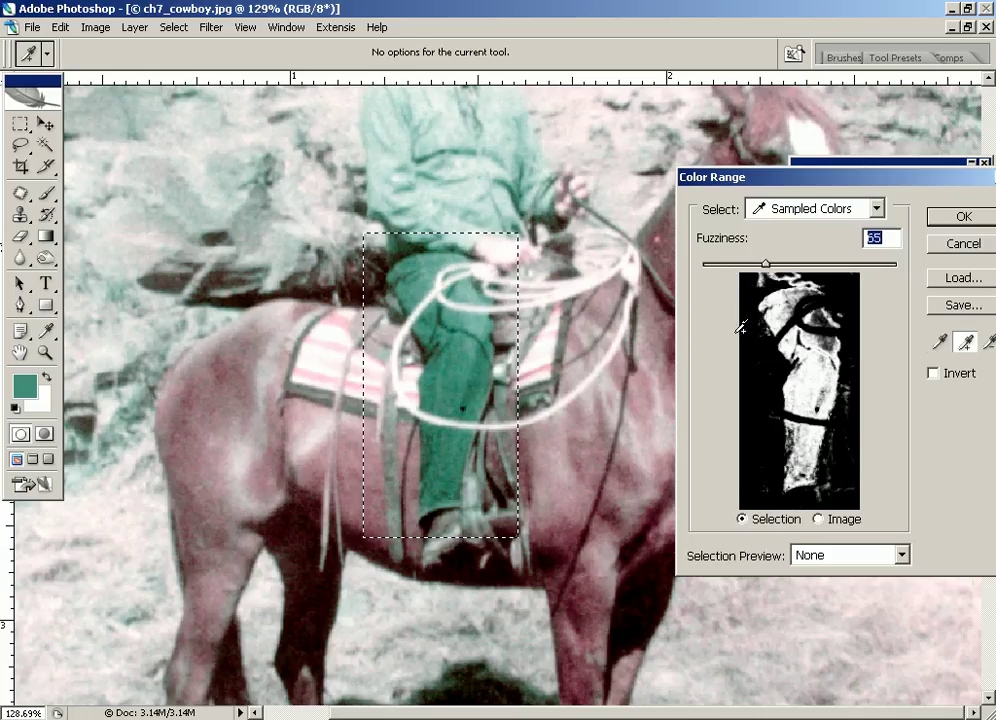
click(806, 332)
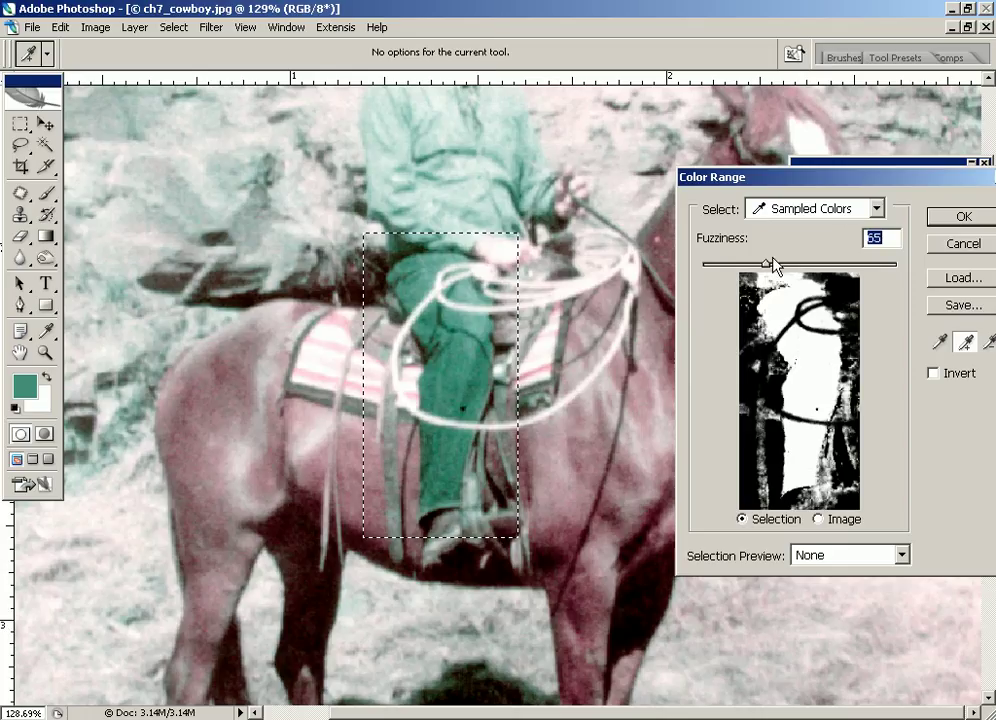
drag(767, 264, 729, 272)
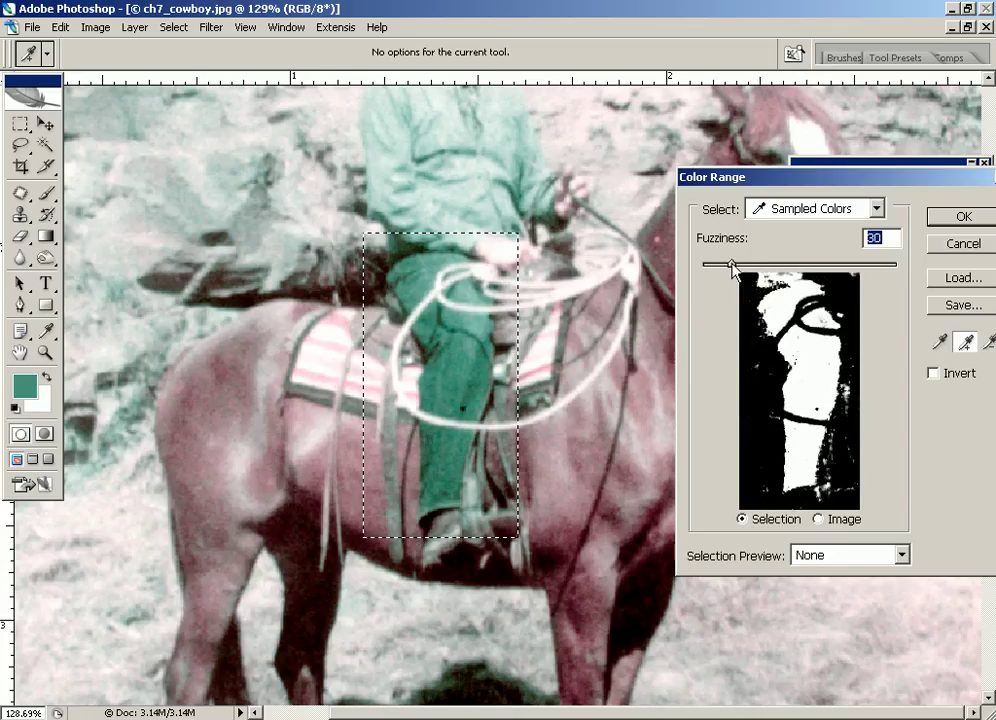
click(818, 415)
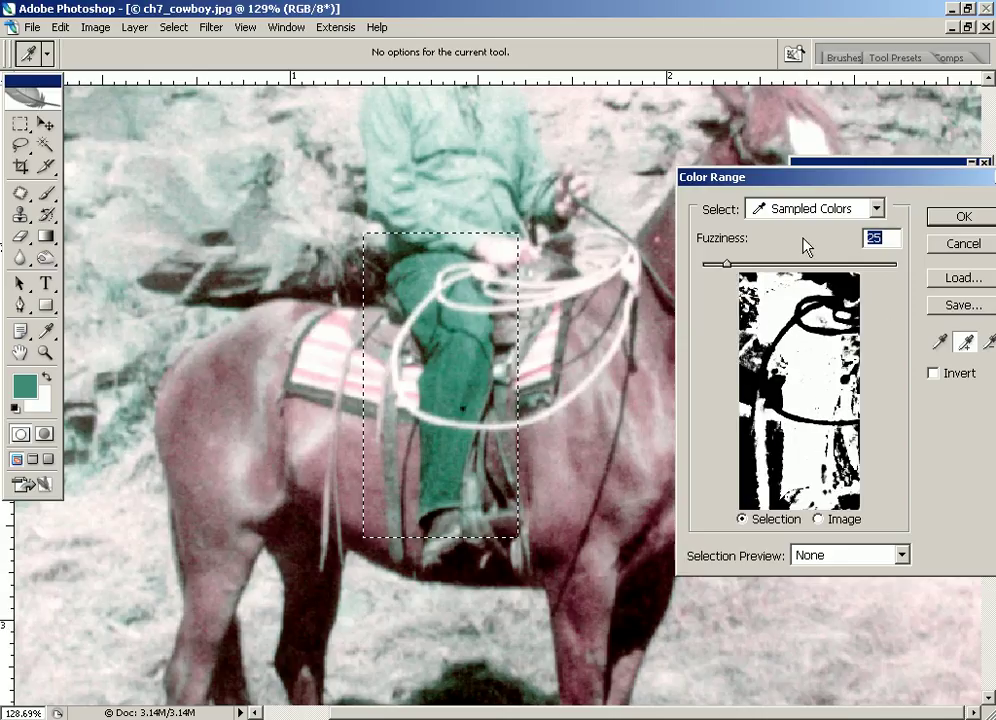
drag(726, 265, 694, 271)
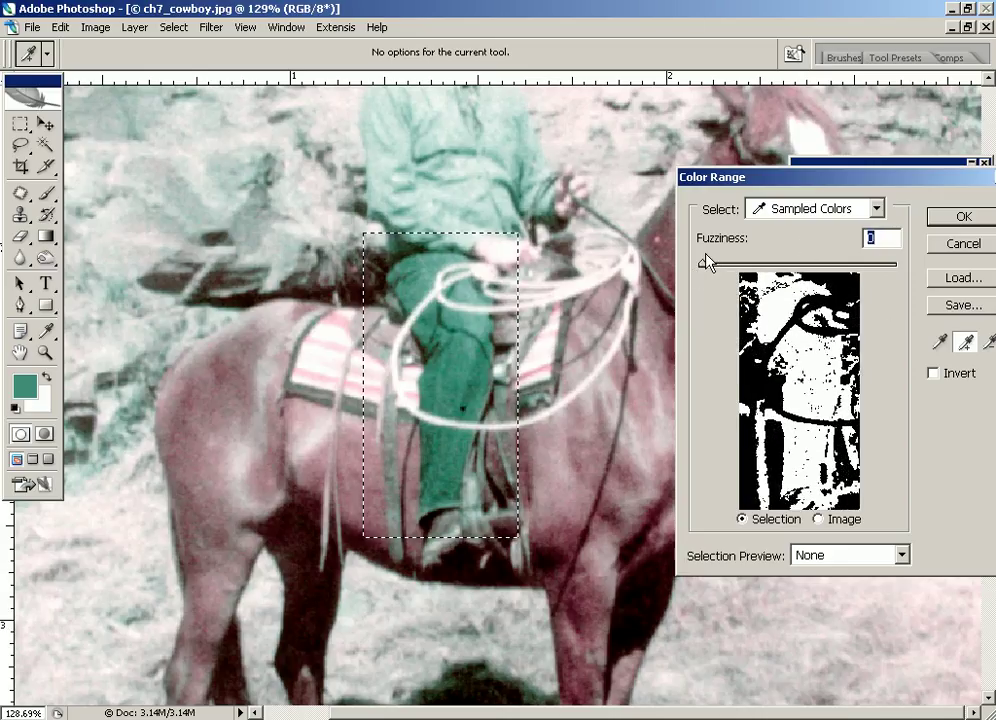
Sample the dark green leg, add more jeans tones, and confirm at fuzziness 4.
drag(718, 183, 608, 185)
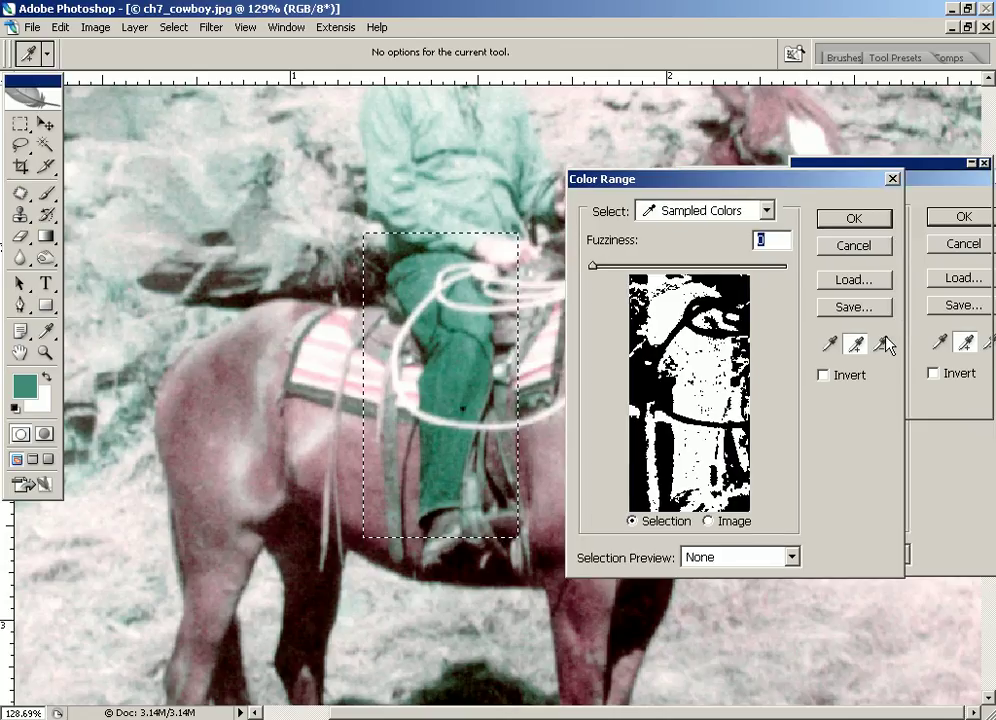
click(468, 403)
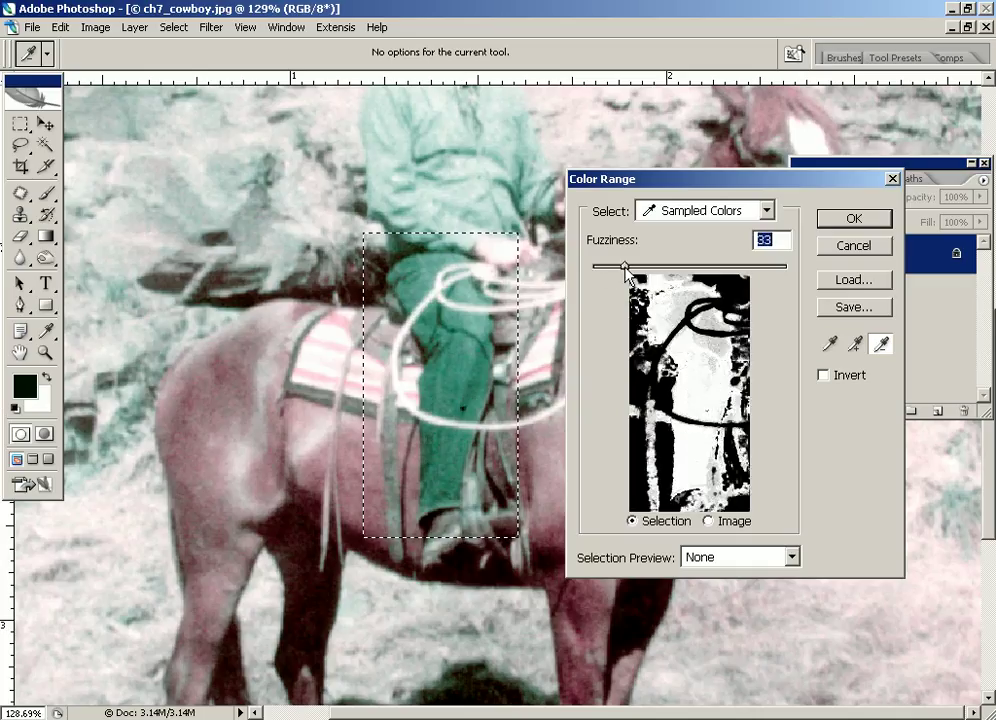
drag(593, 266, 614, 266)
click(855, 344)
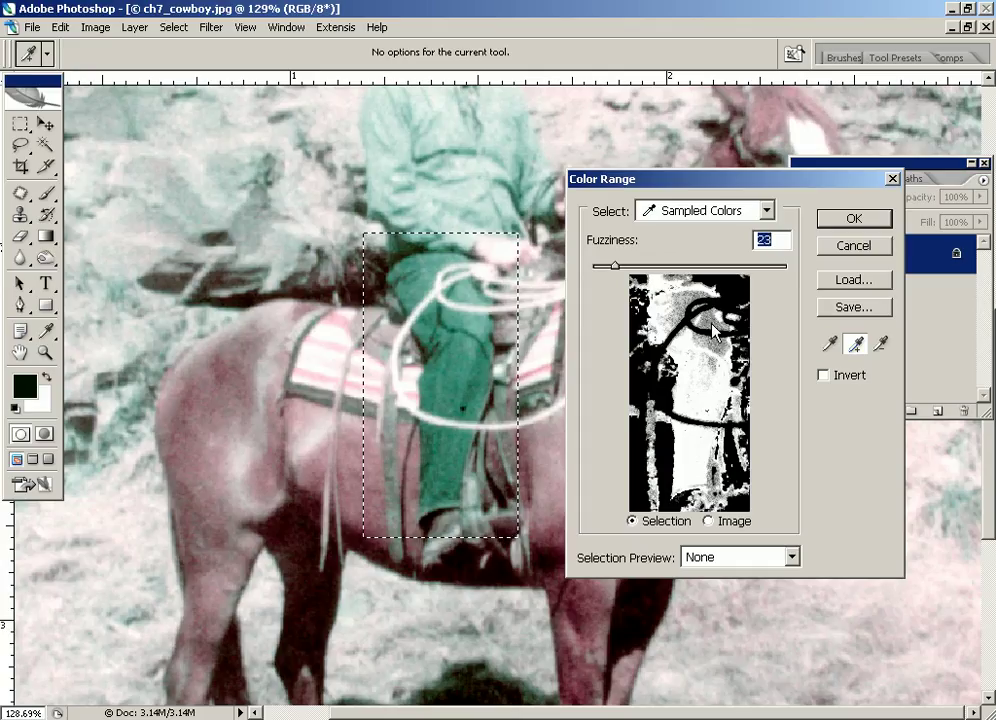
click(697, 355)
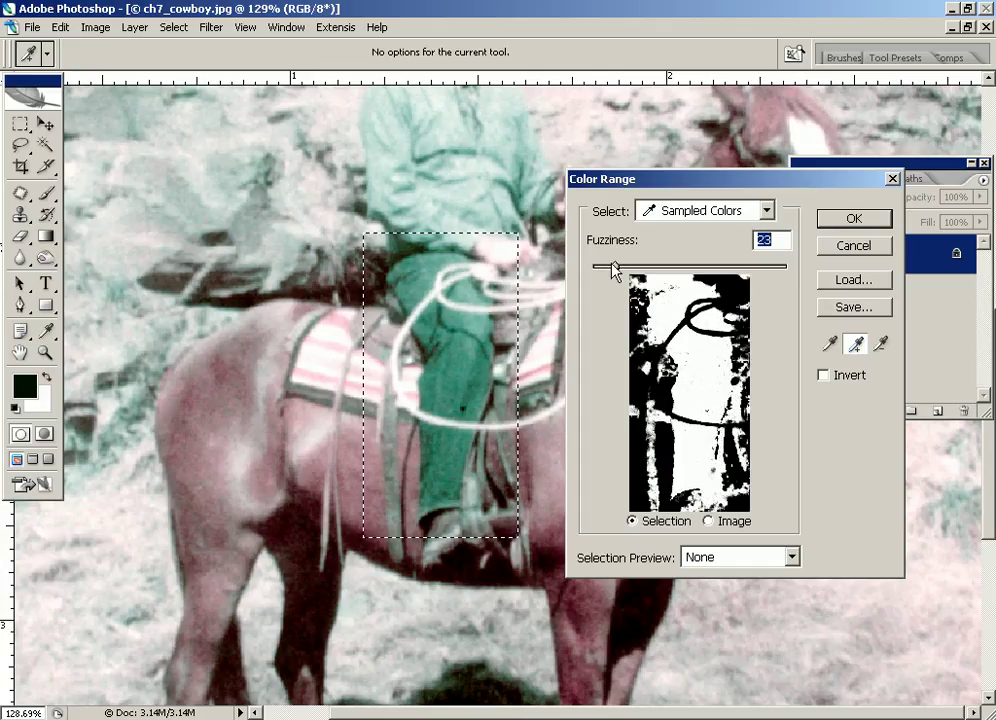
drag(614, 266, 594, 266)
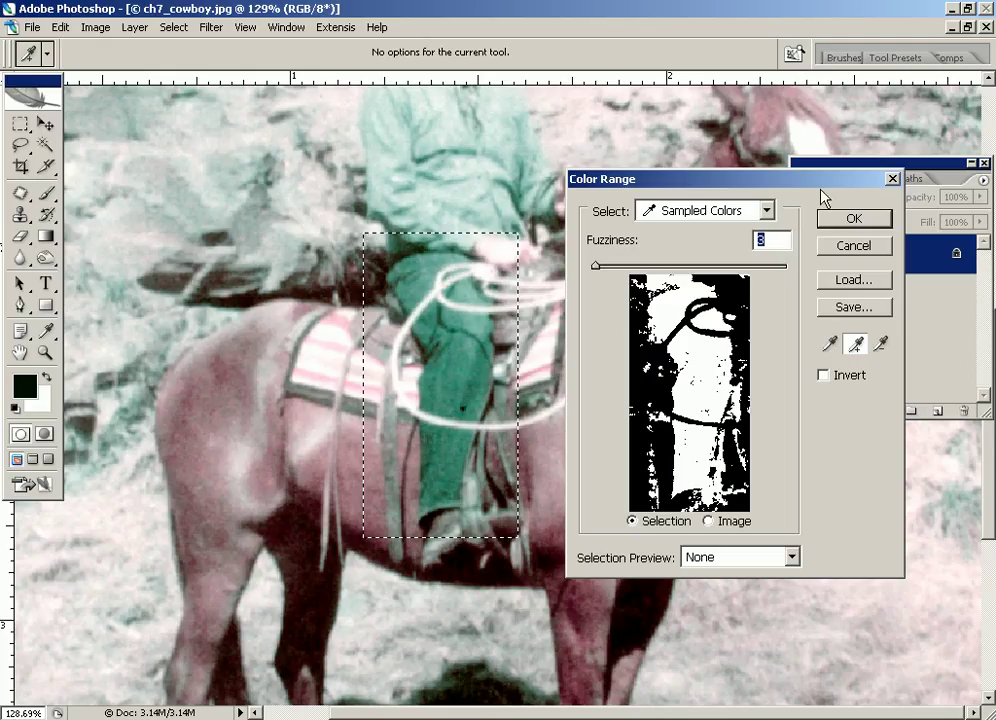
click(852, 219)
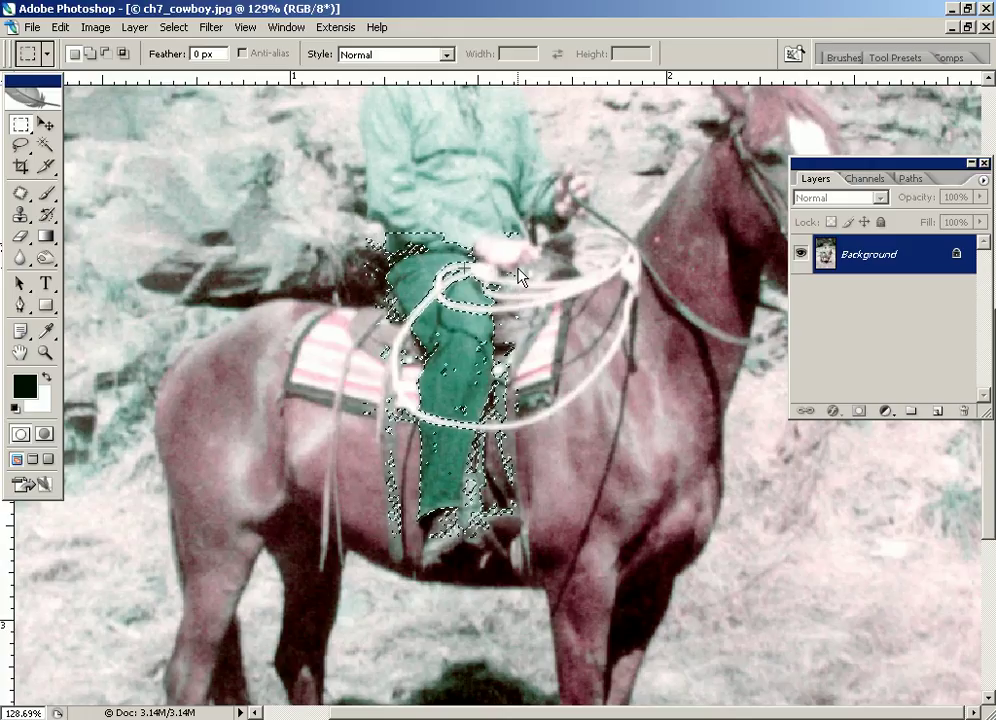
Smooth the jeans selection outline with a Sample Radius of 3 pixels.
click(174, 27)
mouse_move(187, 222)
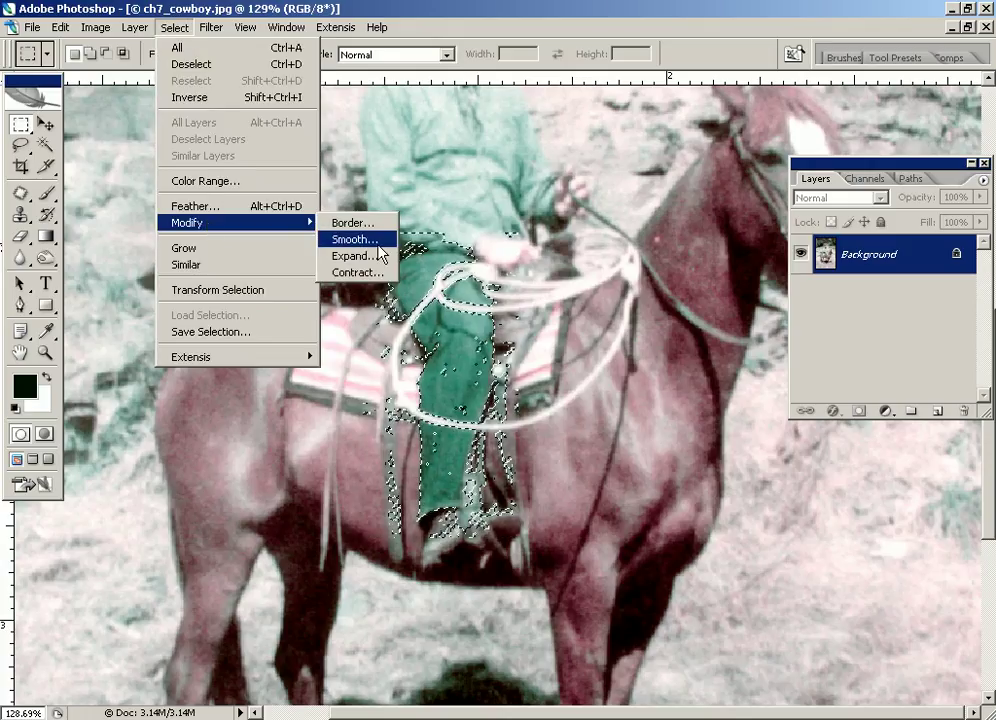
click(378, 243)
text(3)
key(Return)
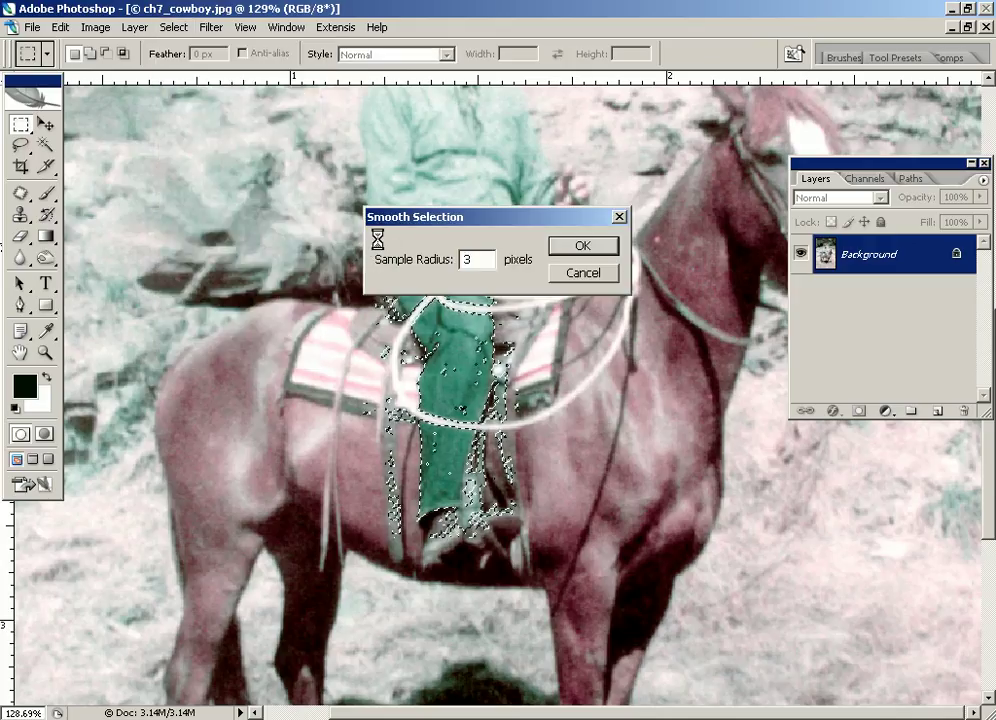
Add a Photo Filter adjustment layer using the Blue filter at 63% density.
click(885, 411)
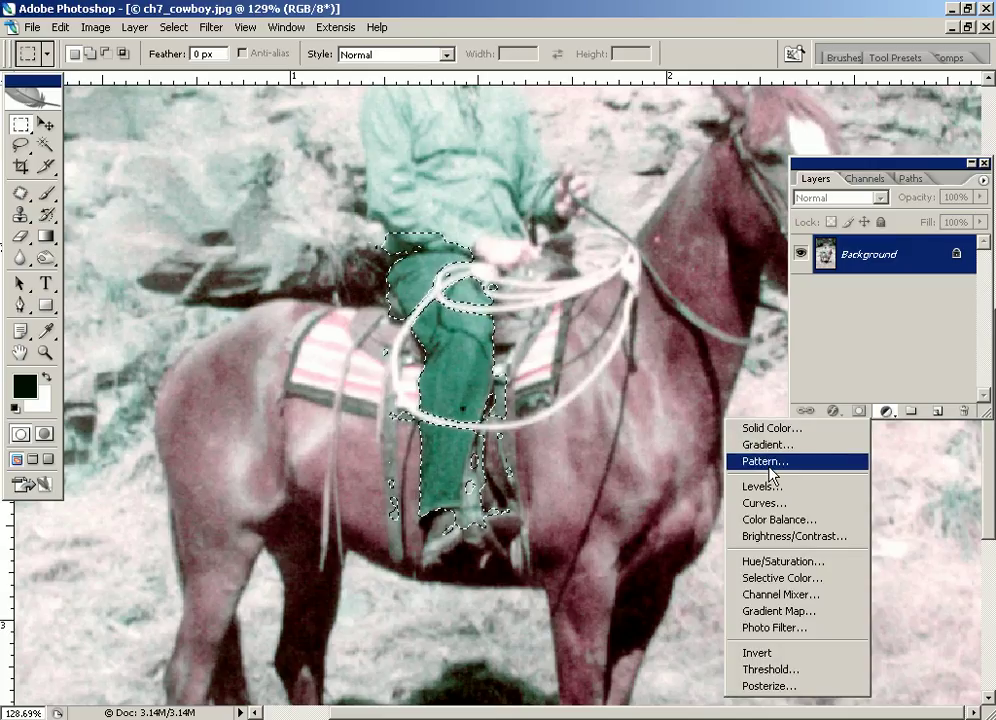
click(785, 630)
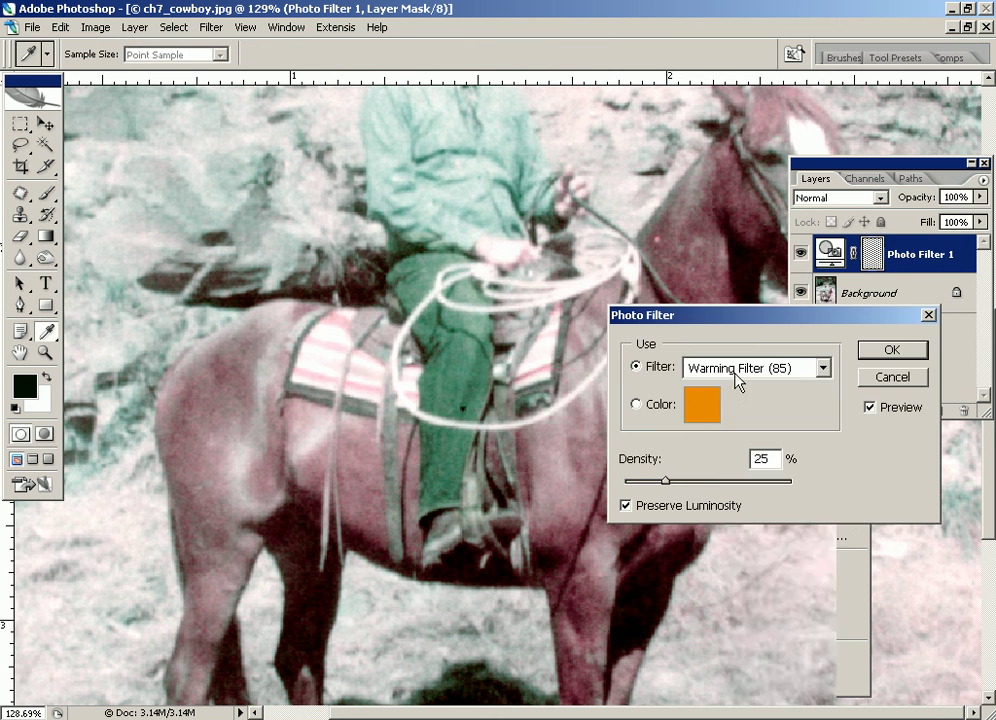
click(735, 372)
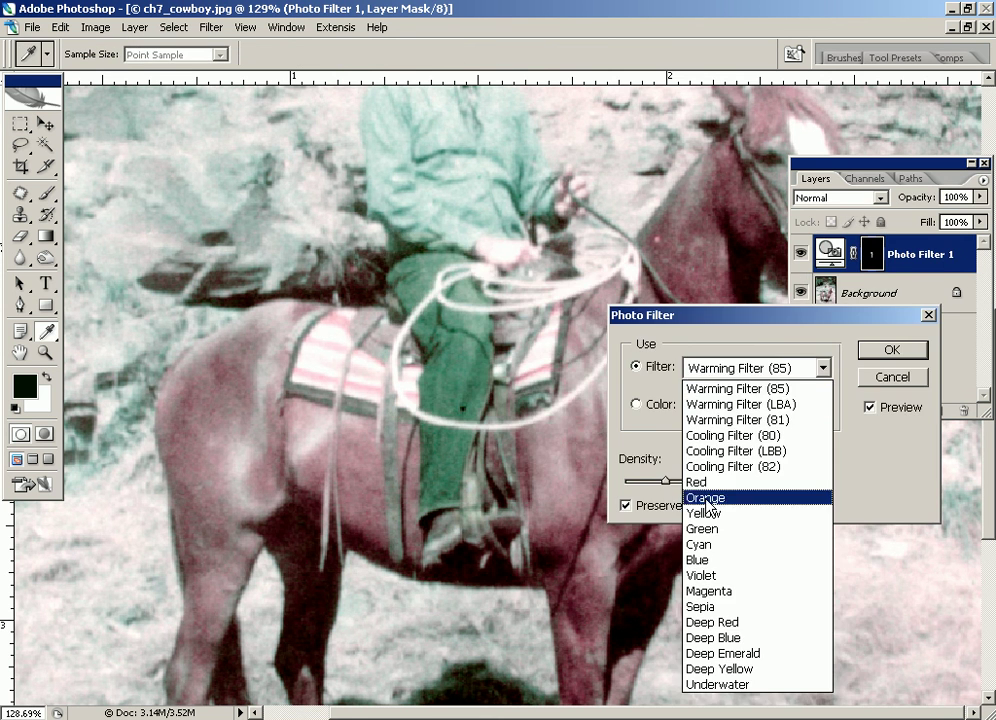
click(700, 560)
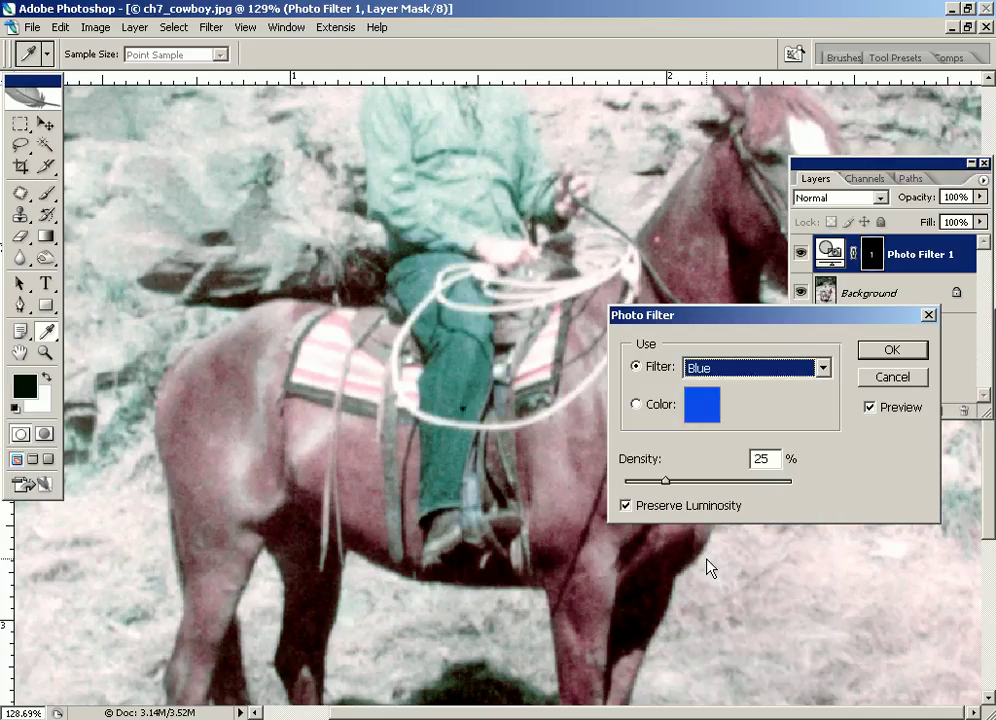
drag(665, 480, 733, 490)
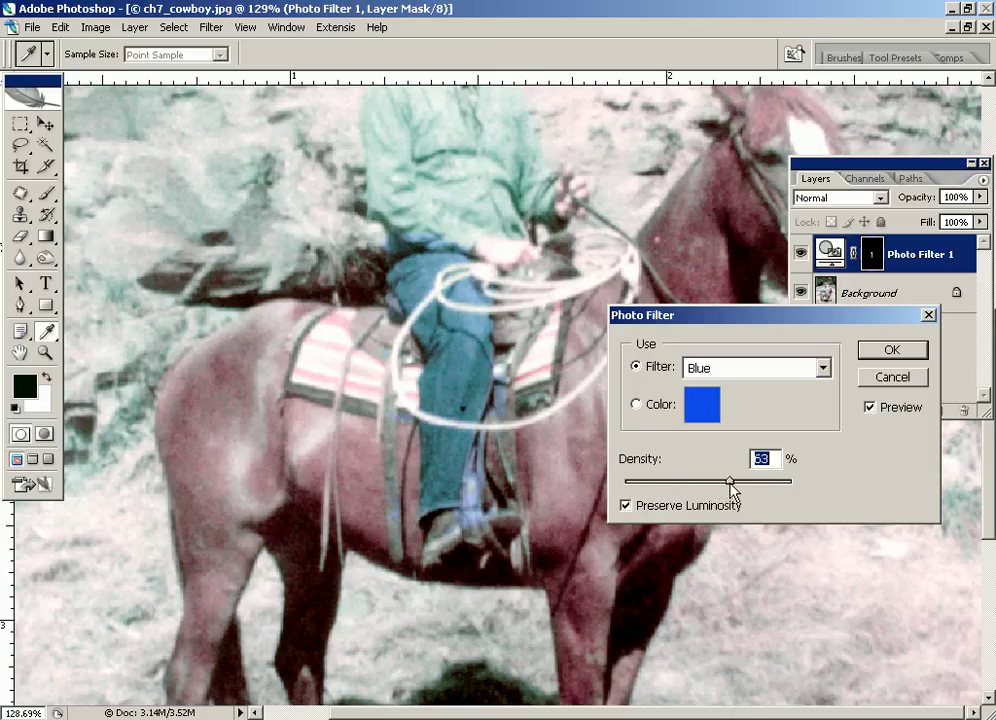
click(876, 352)
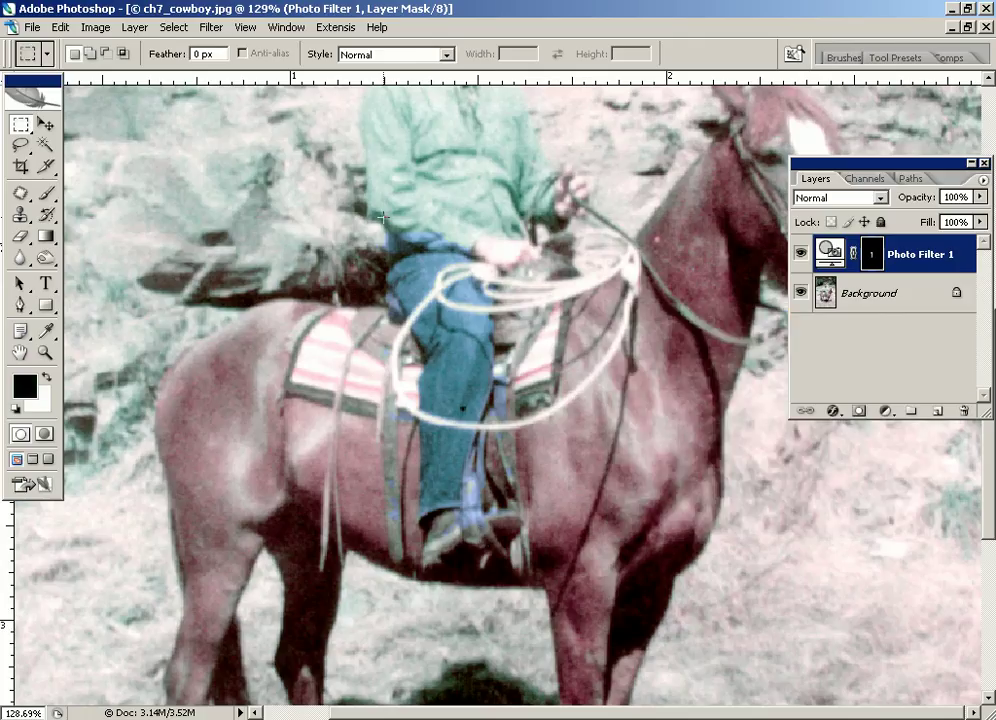
Switch to the Brush tool and shrink it to 40 pixels.
click(47, 194)
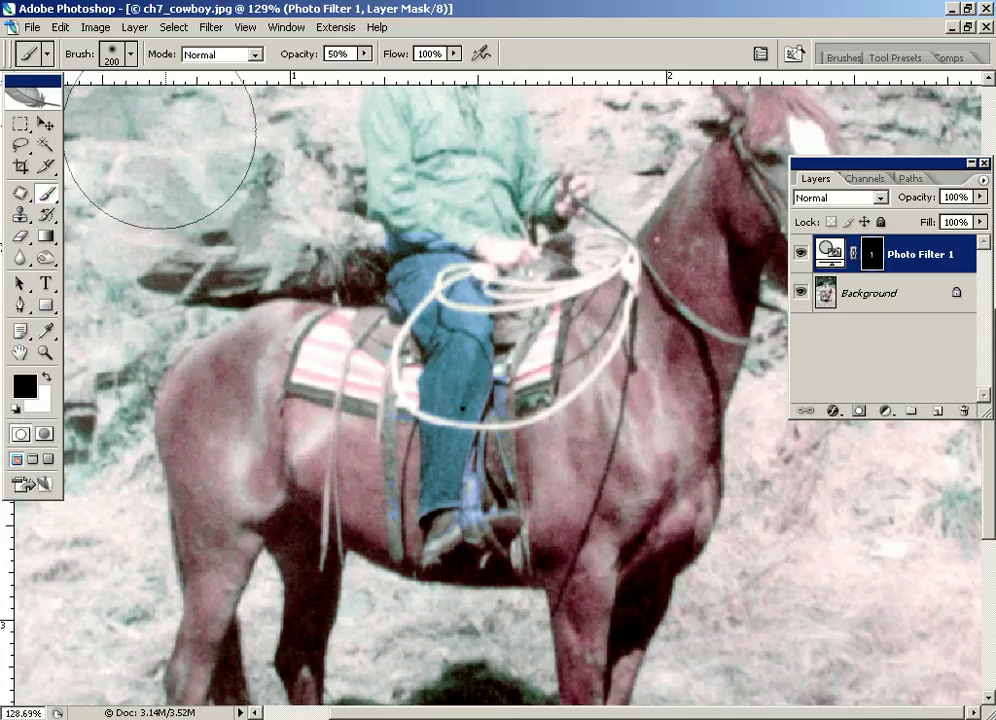
key(bracketleft)
key(bracketleft)
key(bracketleft)
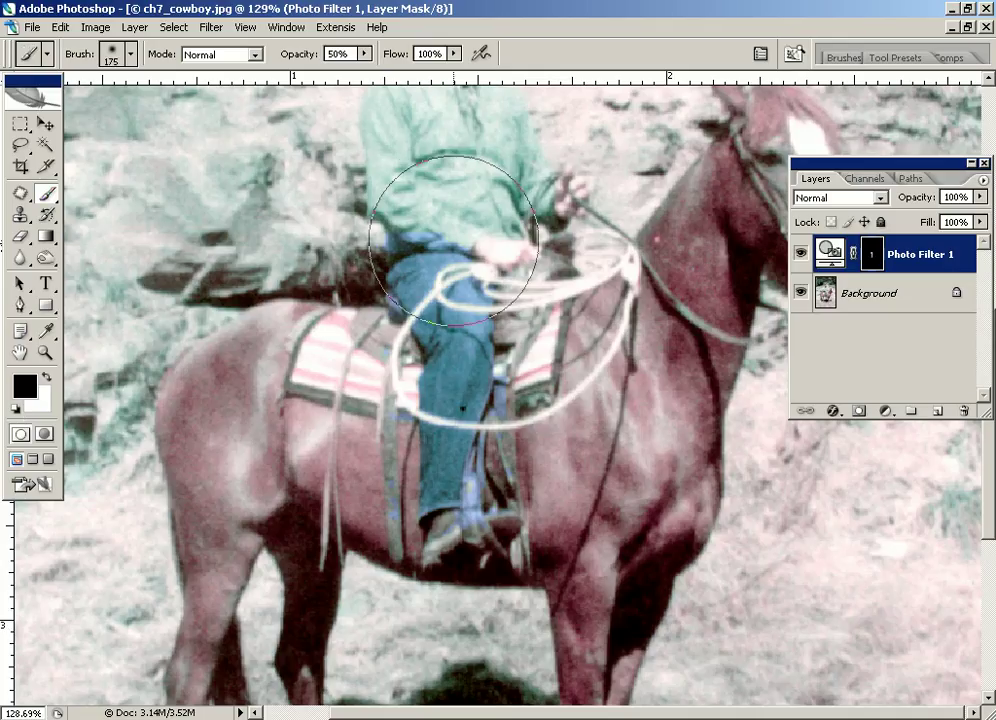
key(bracketleft)
key(bracketleft)
key(bracketleft)
key(bracketleft)
key(bracketleft)
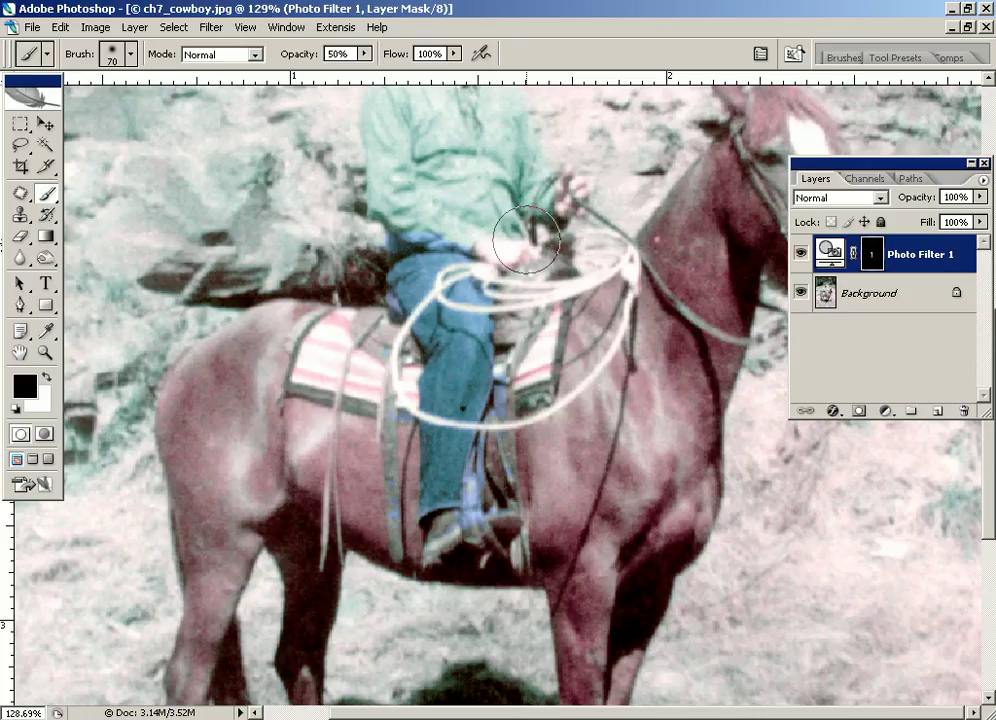
key(bracketleft)
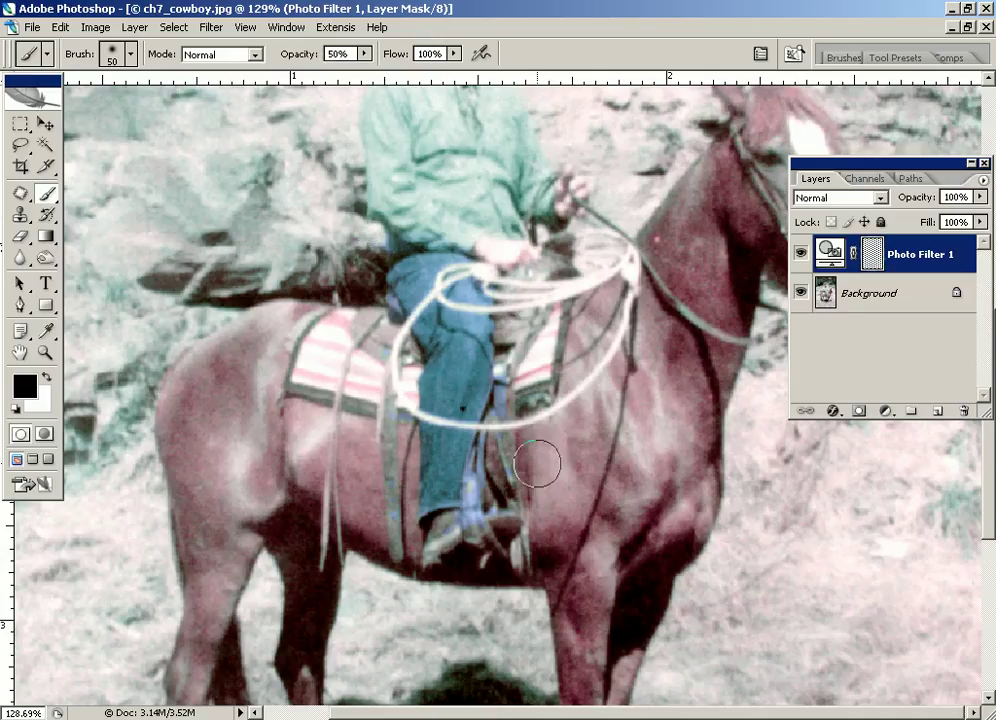
key(bracketleft)
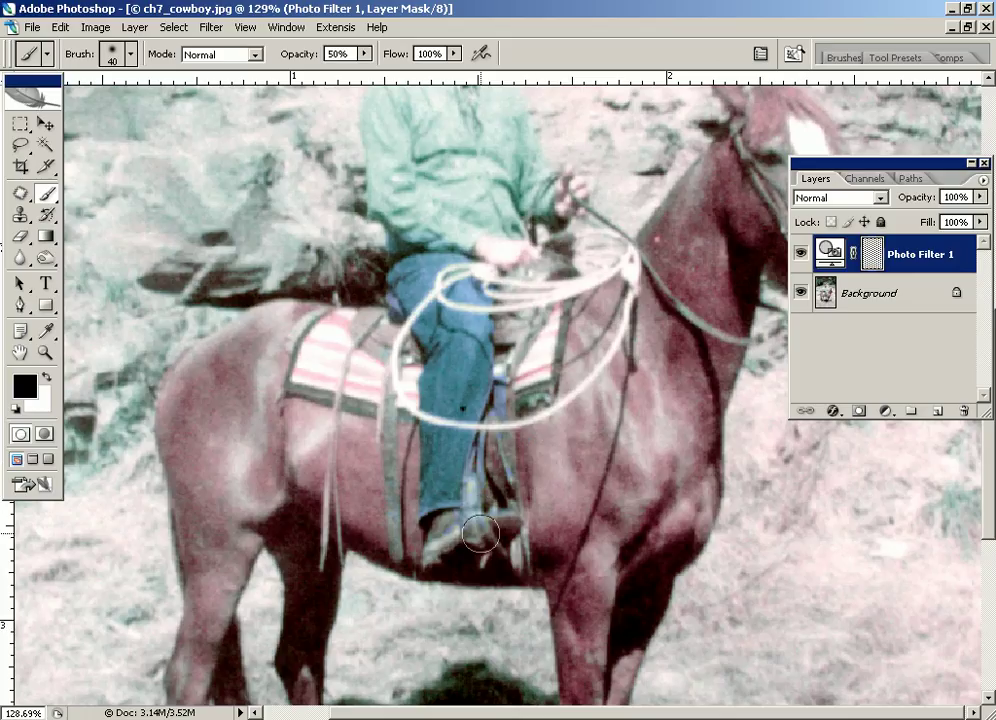
Invert the Photo Filter mask and paint the blue tint onto the rider's leg.
drag(481, 514, 484, 507)
key(ctrl+z)
key(ctrl+i)
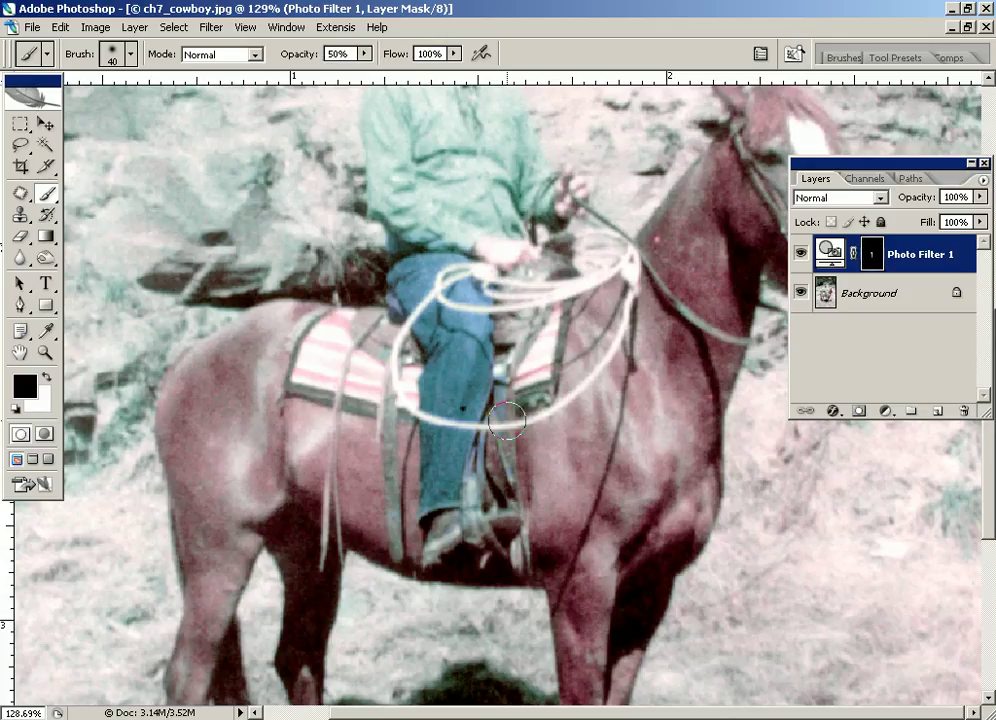
drag(492, 425, 531, 322)
Flatten the blue jeans tint into the Background and zoom out to the whole photo.
click(983, 180)
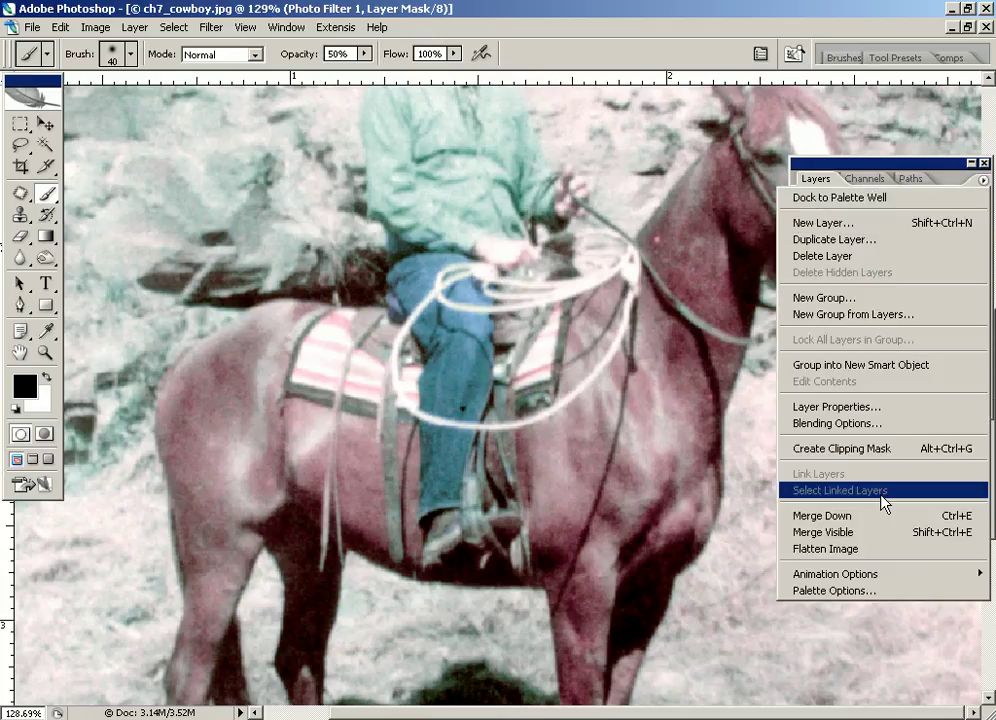
click(830, 549)
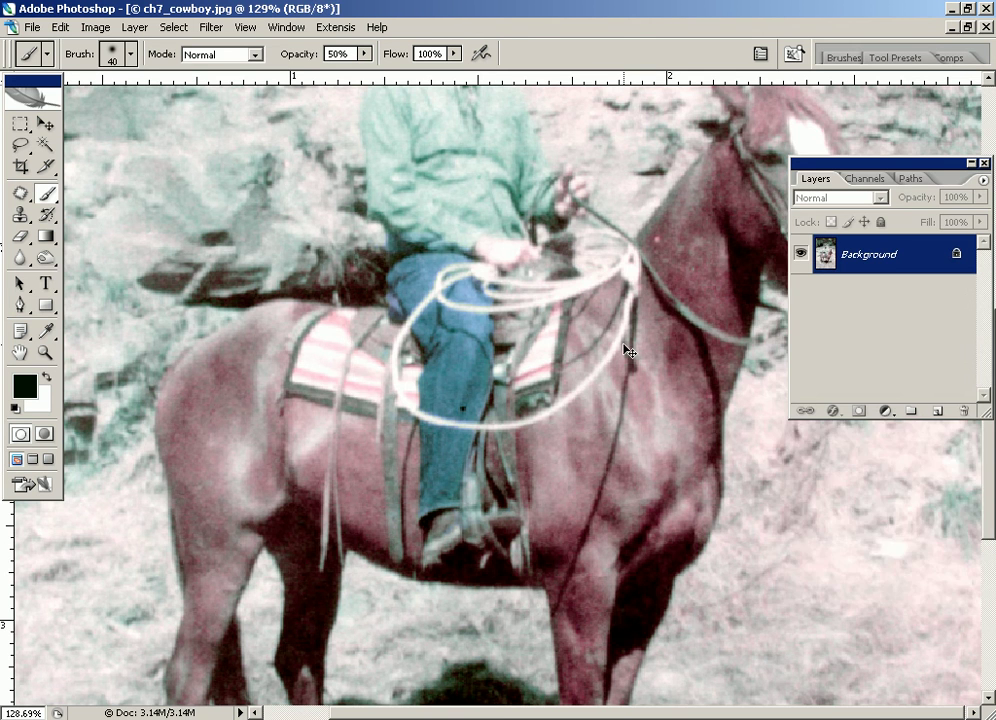
key(ctrl+minus)
key(ctrl+minus)
key(ctrl+minus)
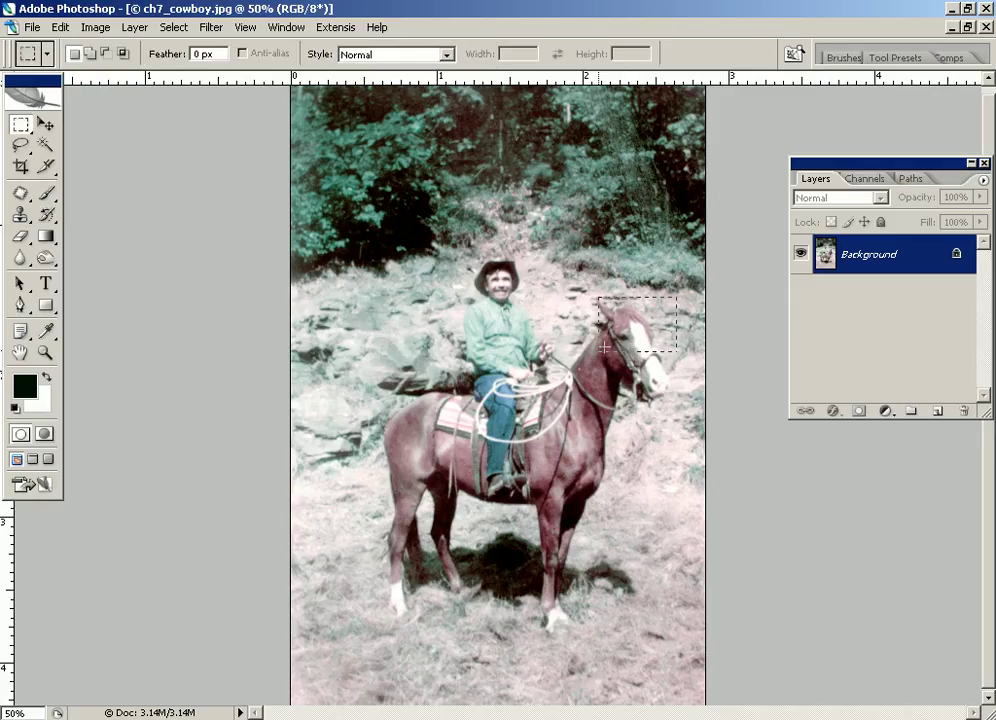
Draw a rectangular marquee enclosing the horse and rider down past the hooves.
mouse_move(676, 297)
mouse_down()
mouse_move(417, 482)
mouse_move(338, 634)
mouse_up()
click(341, 638)
key(ctrl+z)
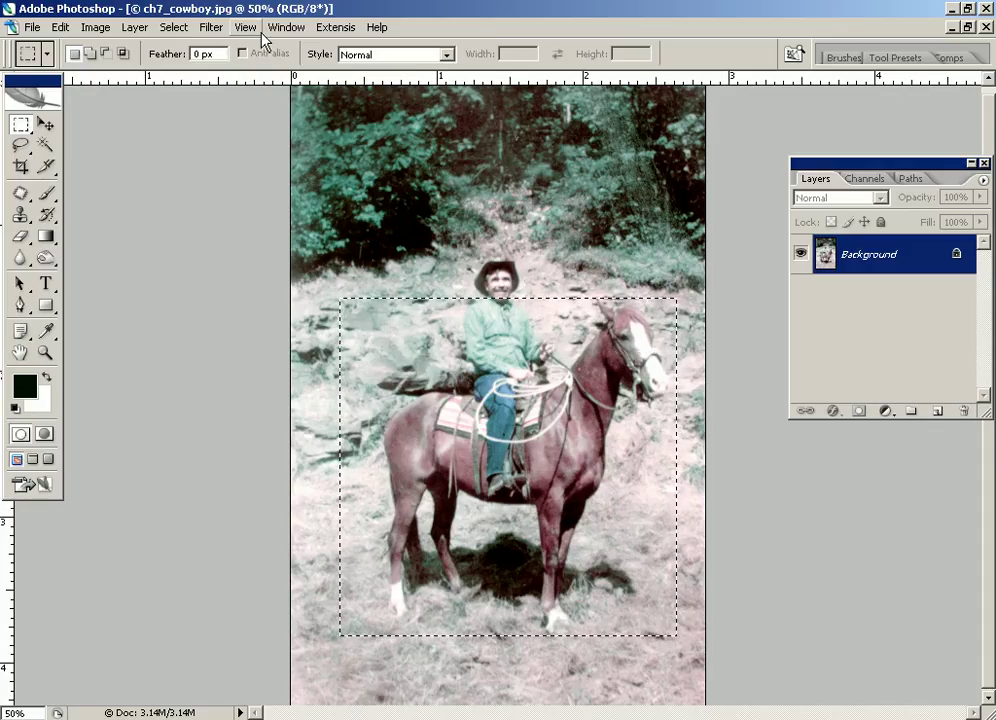
click(174, 27)
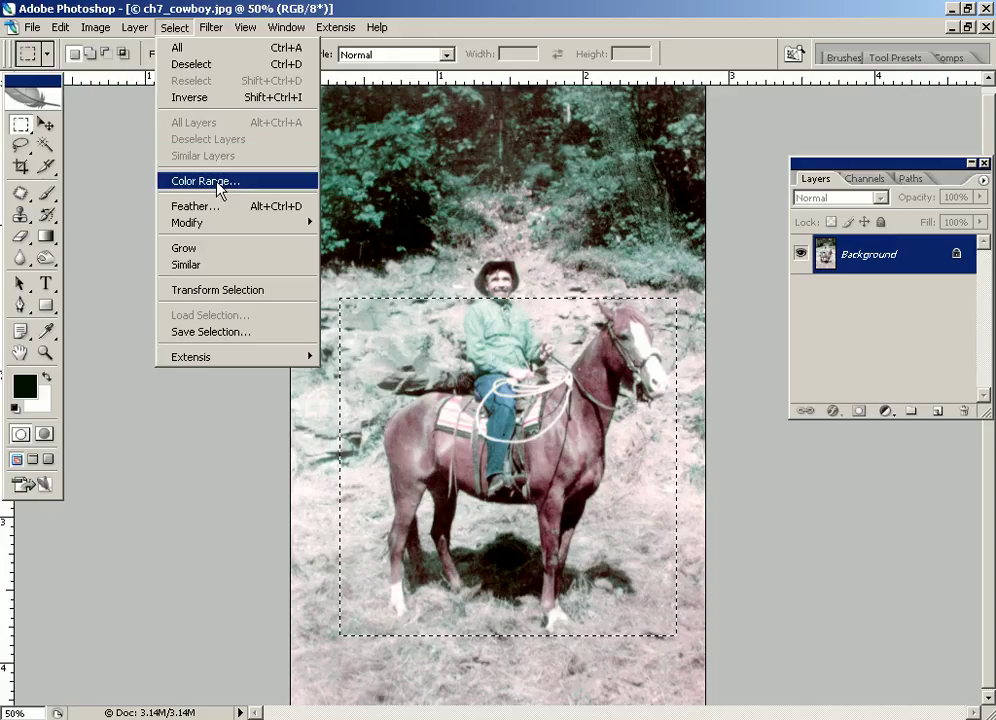
Color Range-select the horse's reddish-brown tones with several added samples at Fuzziness 35.
click(220, 186)
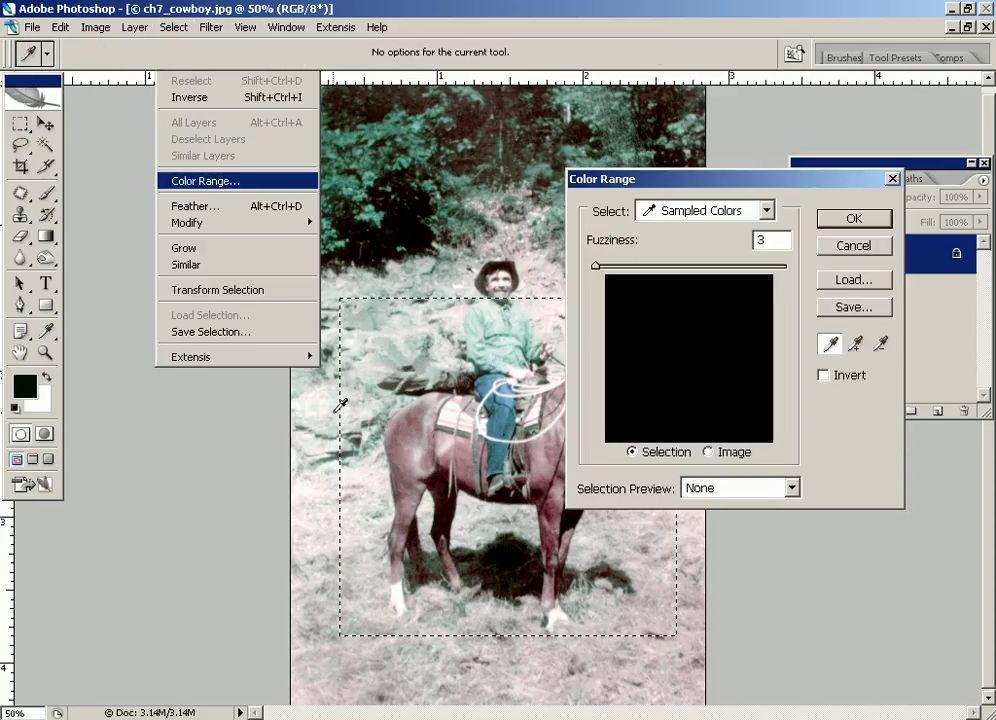
click(400, 447)
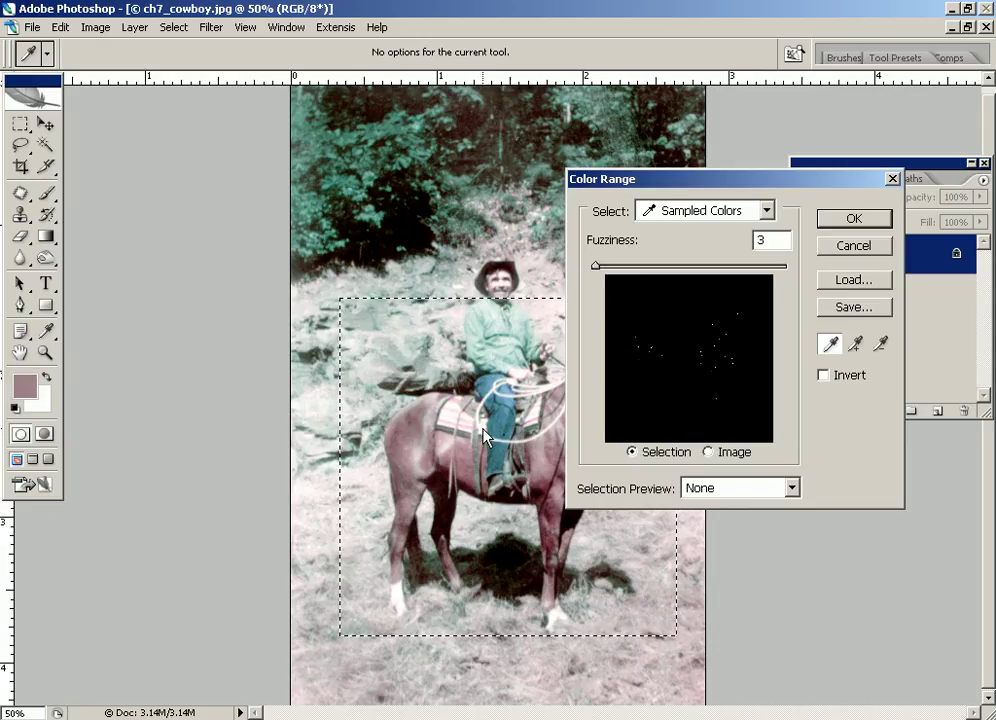
drag(641, 267, 654, 269)
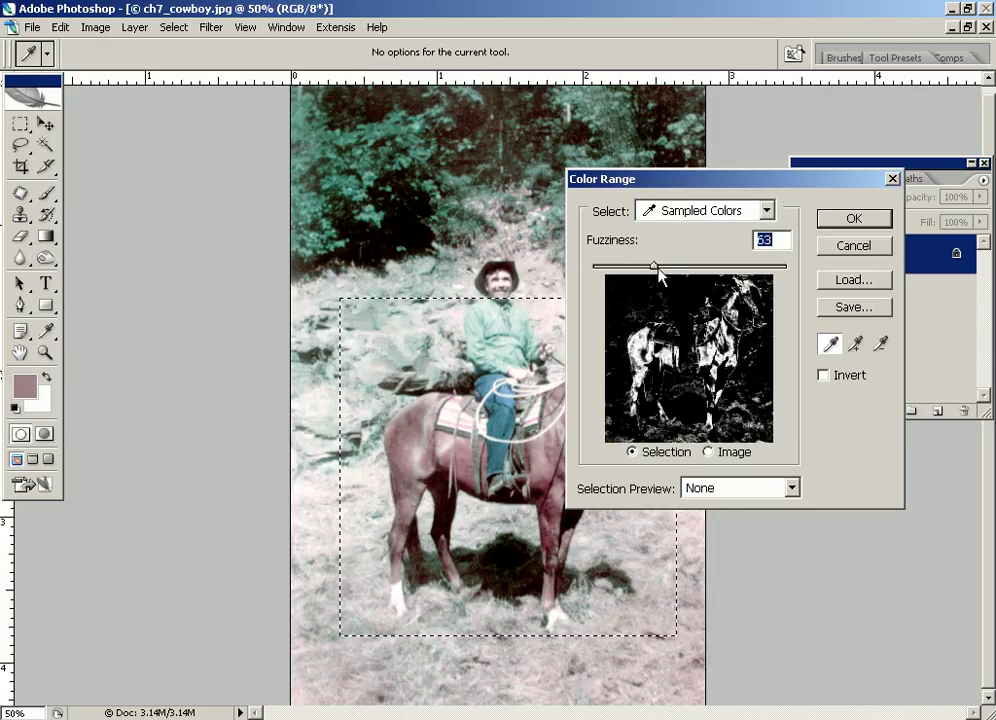
click(856, 344)
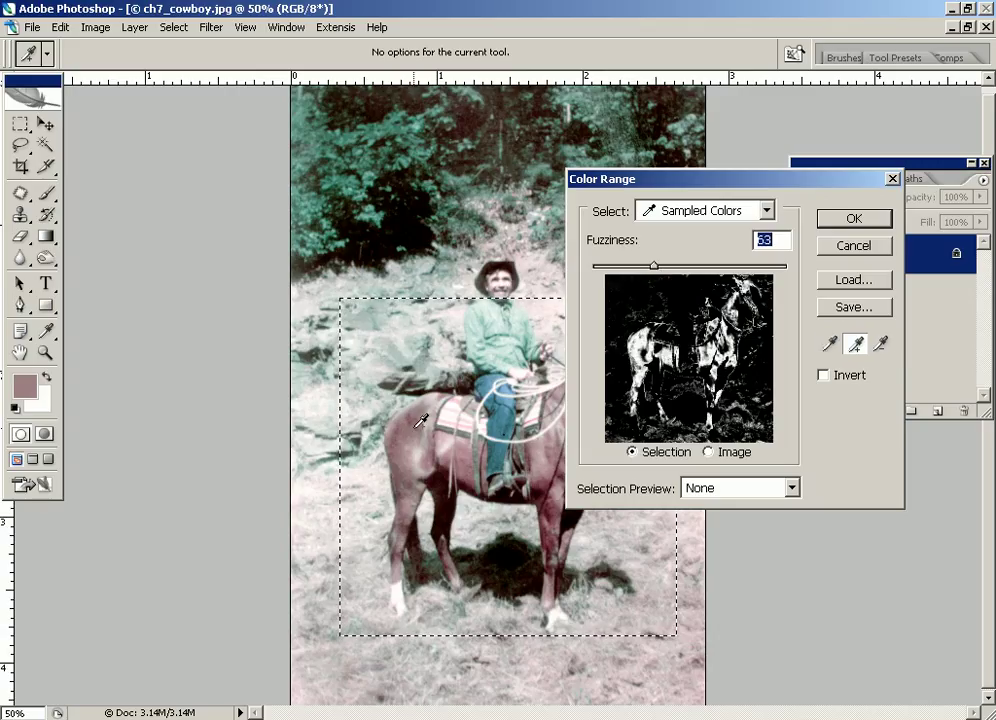
click(551, 455)
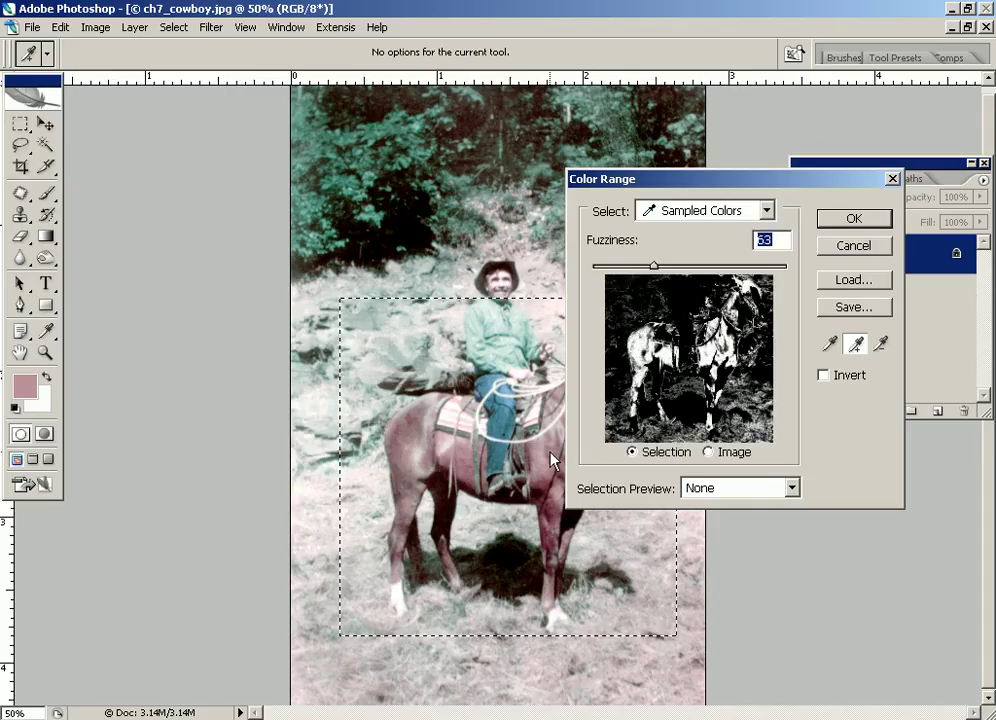
click(553, 517)
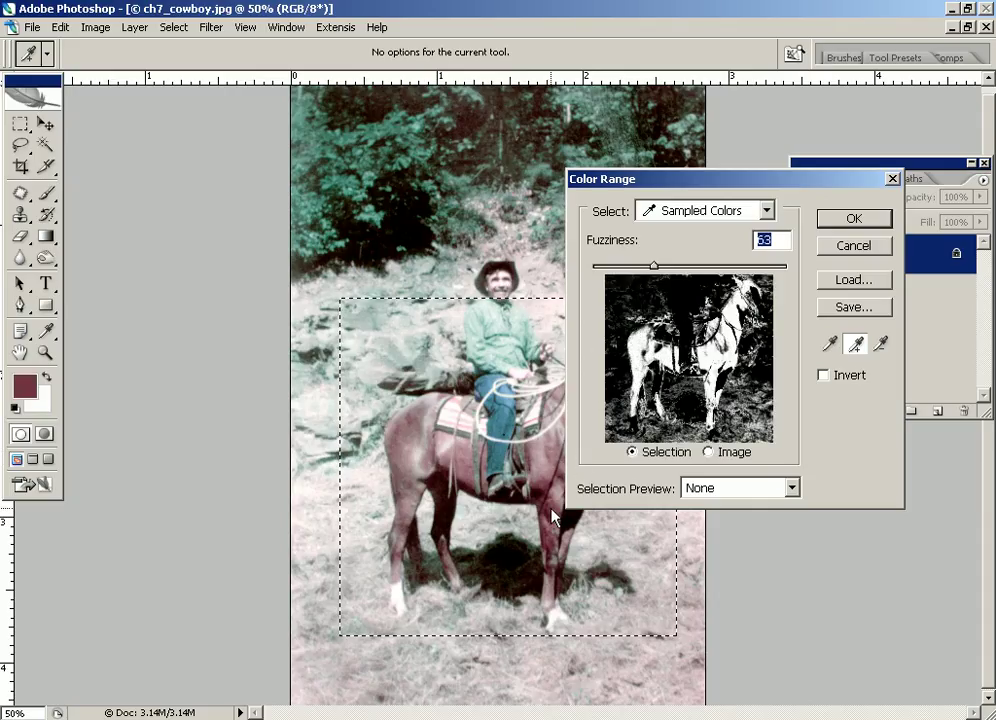
click(408, 510)
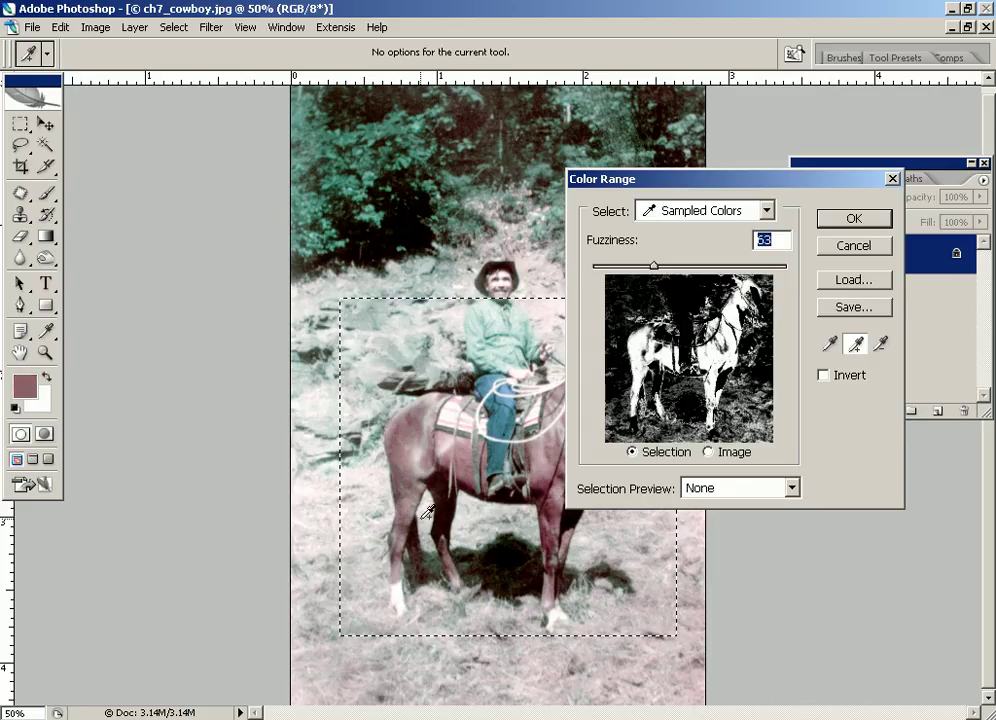
click(450, 483)
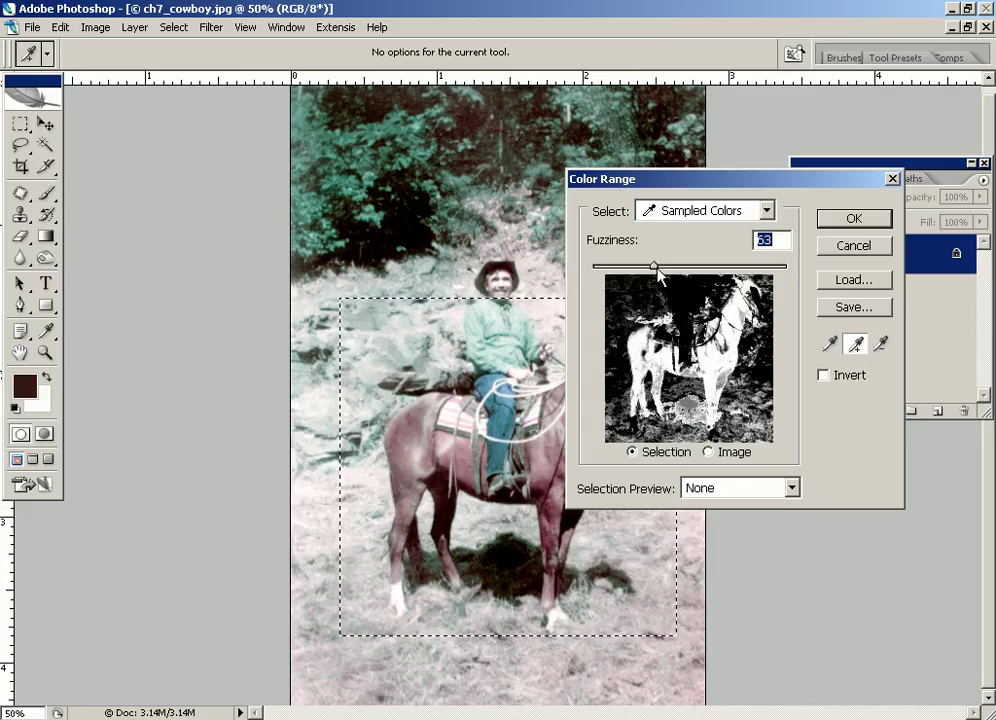
drag(654, 267, 627, 267)
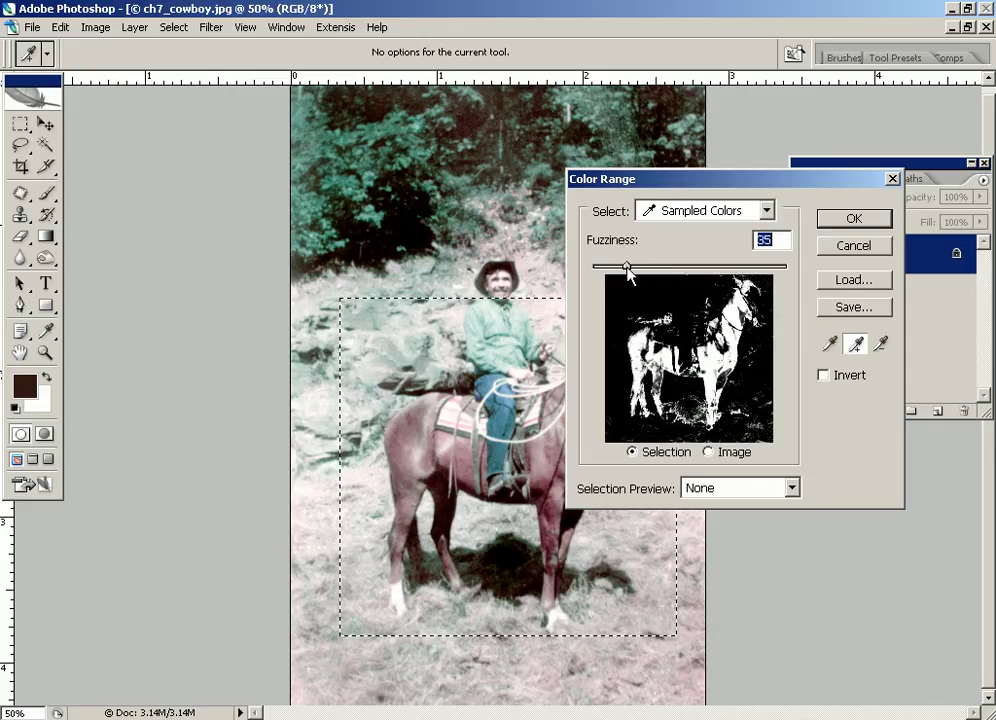
click(831, 215)
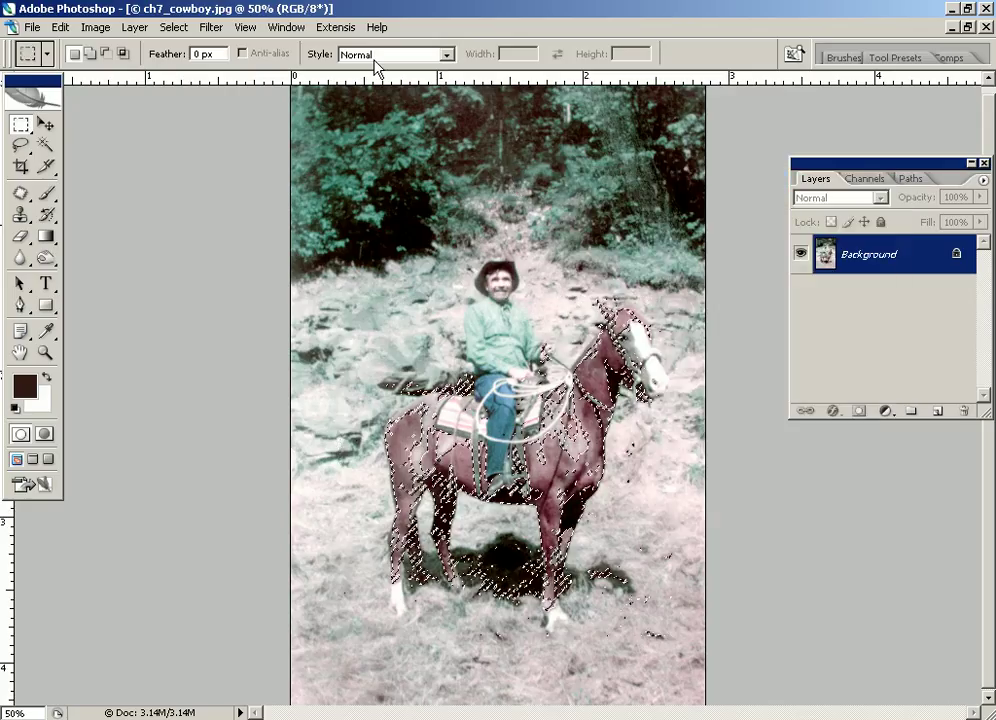
Add a Levels adjustment layer for the horse with Red channel gamma 1.40.
click(886, 411)
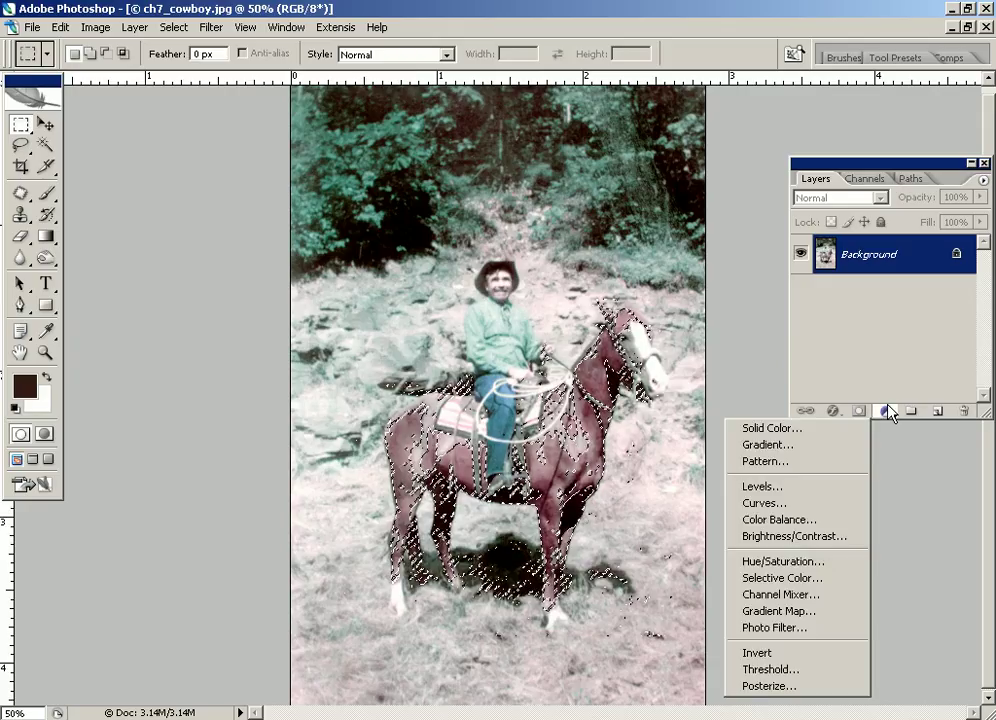
click(787, 490)
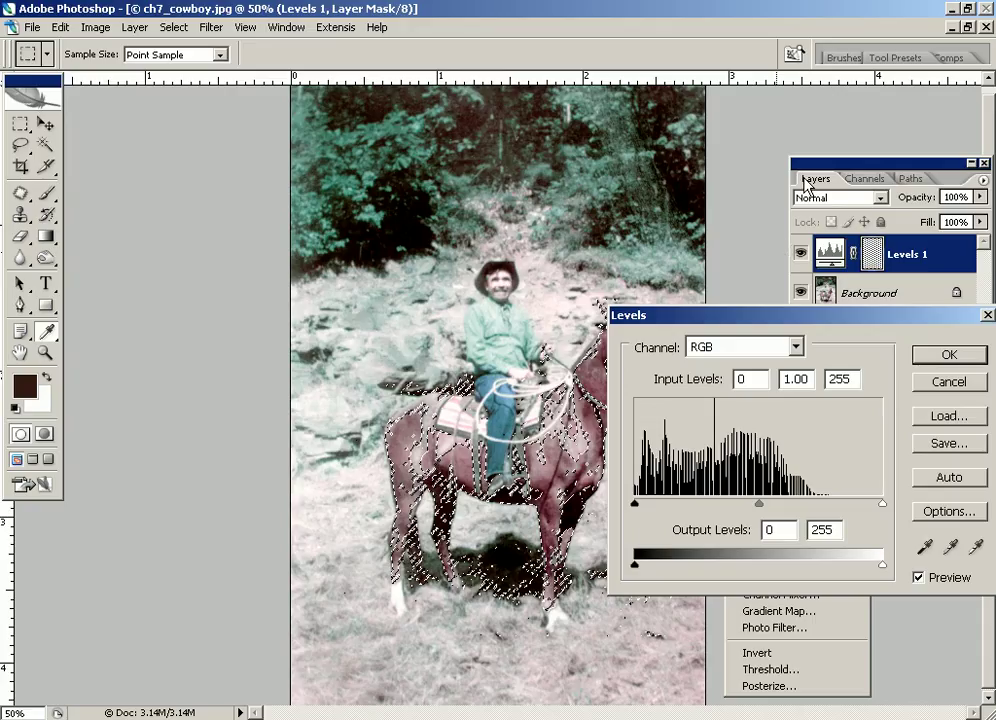
click(781, 215)
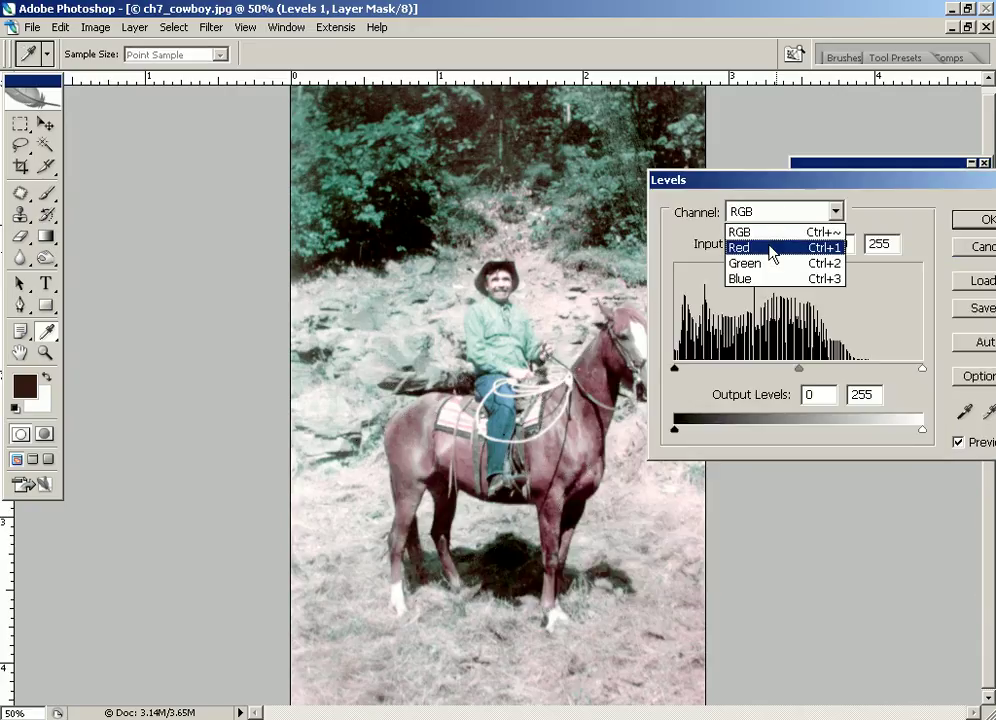
click(770, 248)
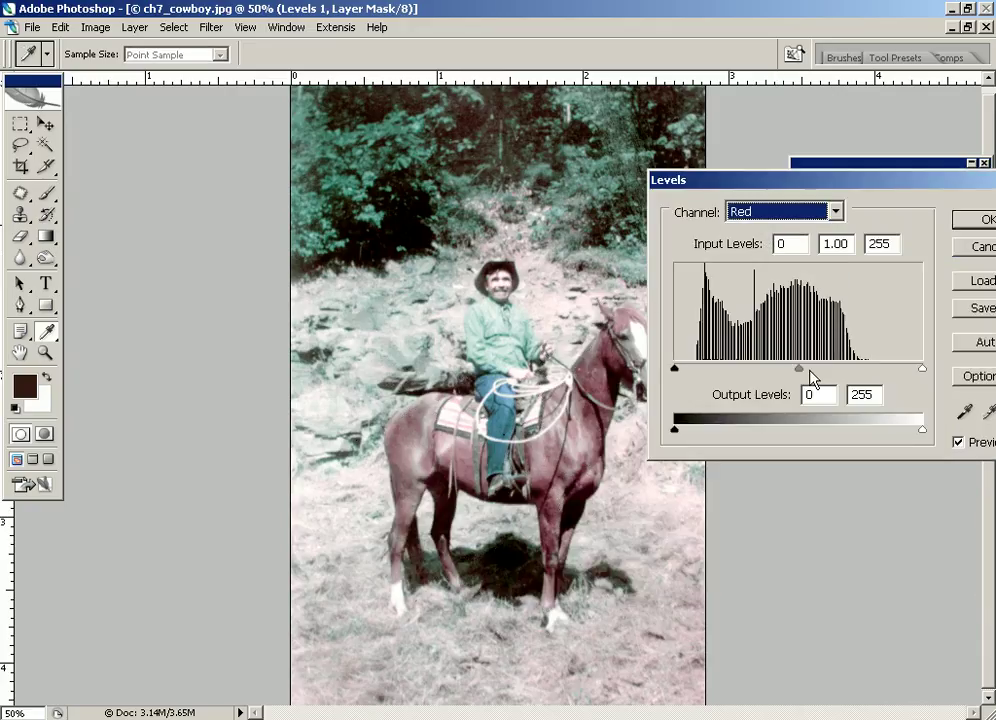
mouse_move(800, 369)
mouse_down()
mouse_move(740, 370)
mouse_move(769, 377)
mouse_up()
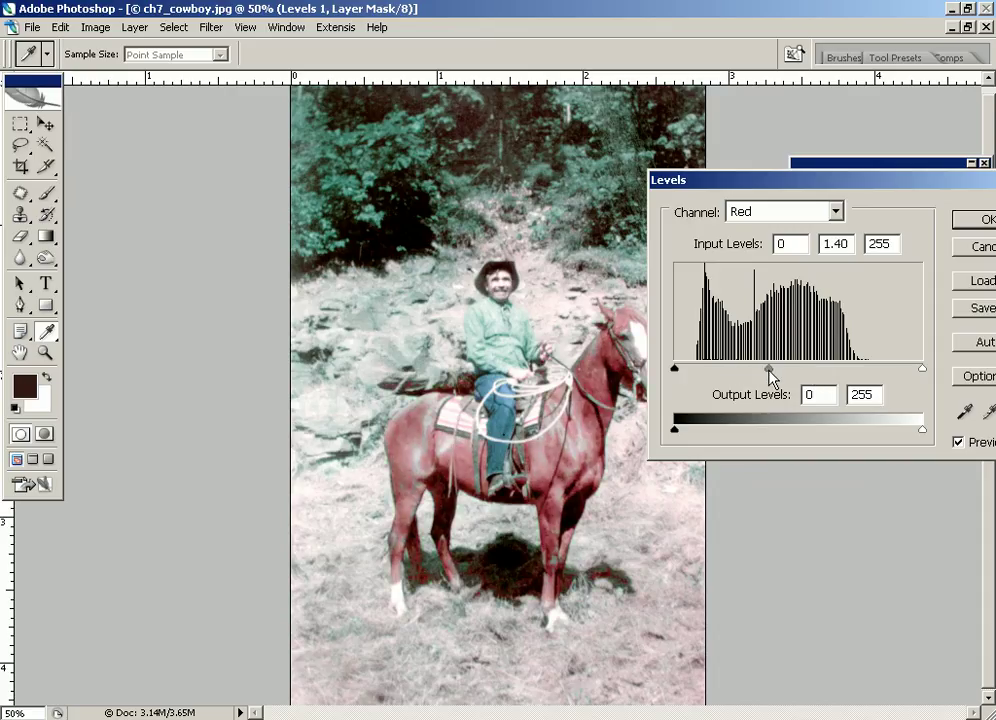
Nudge the Green midtones up and set the Blue midtone to 0.85, then apply.
click(764, 212)
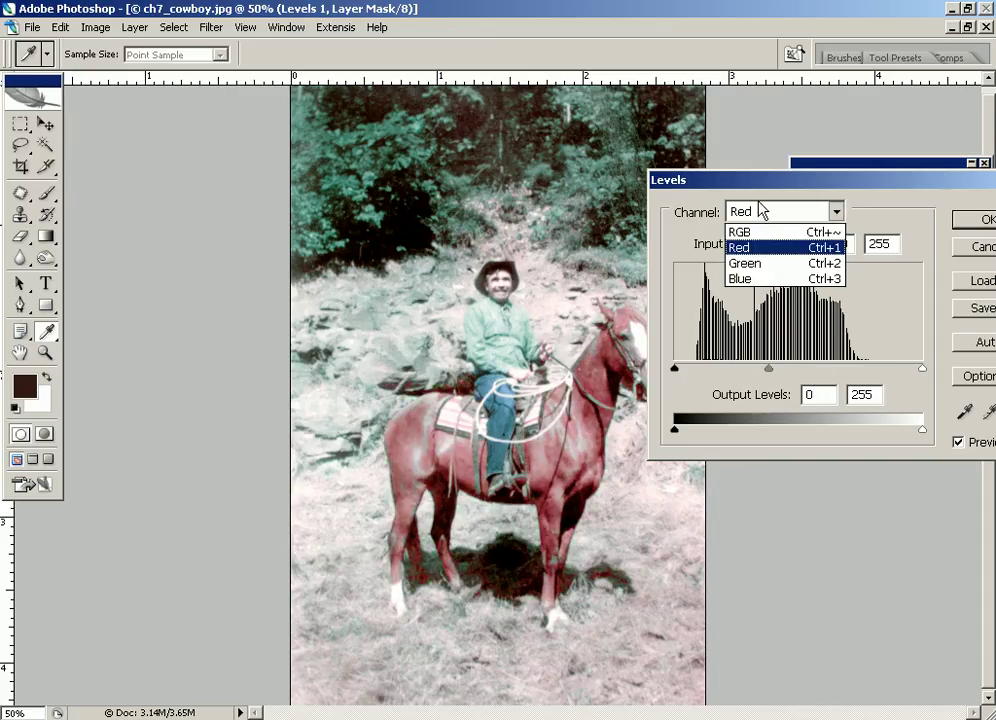
click(752, 264)
mouse_move(798, 372)
mouse_down()
mouse_move(781, 372)
mouse_move(801, 372)
mouse_up()
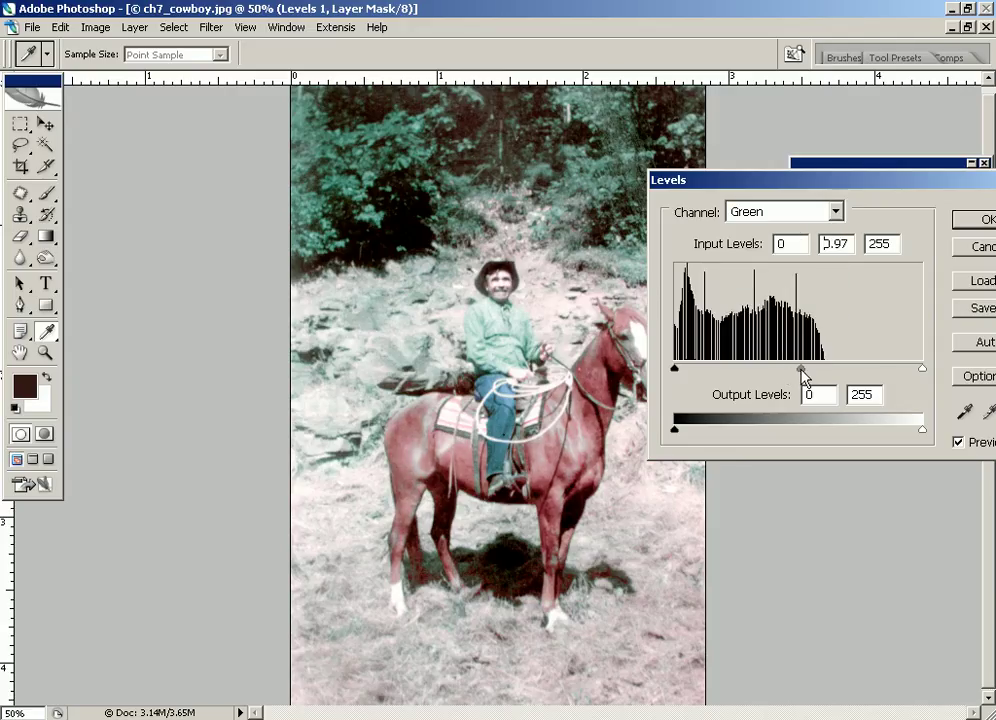
click(773, 218)
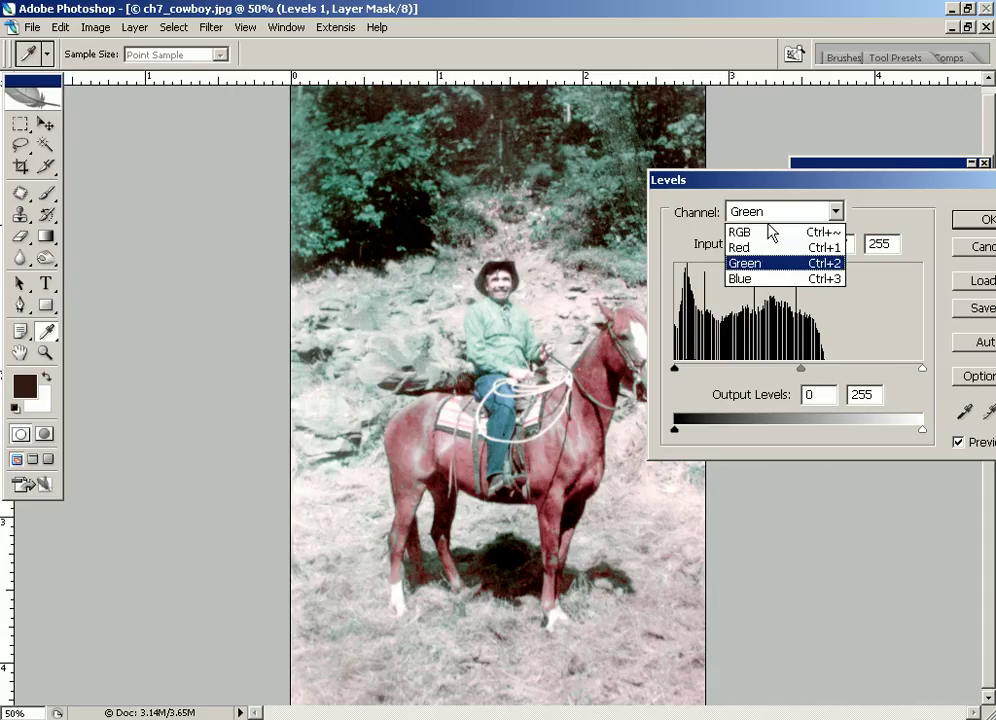
click(756, 279)
mouse_move(800, 372)
mouse_down()
mouse_move(788, 372)
mouse_move(828, 374)
mouse_move(813, 376)
mouse_up()
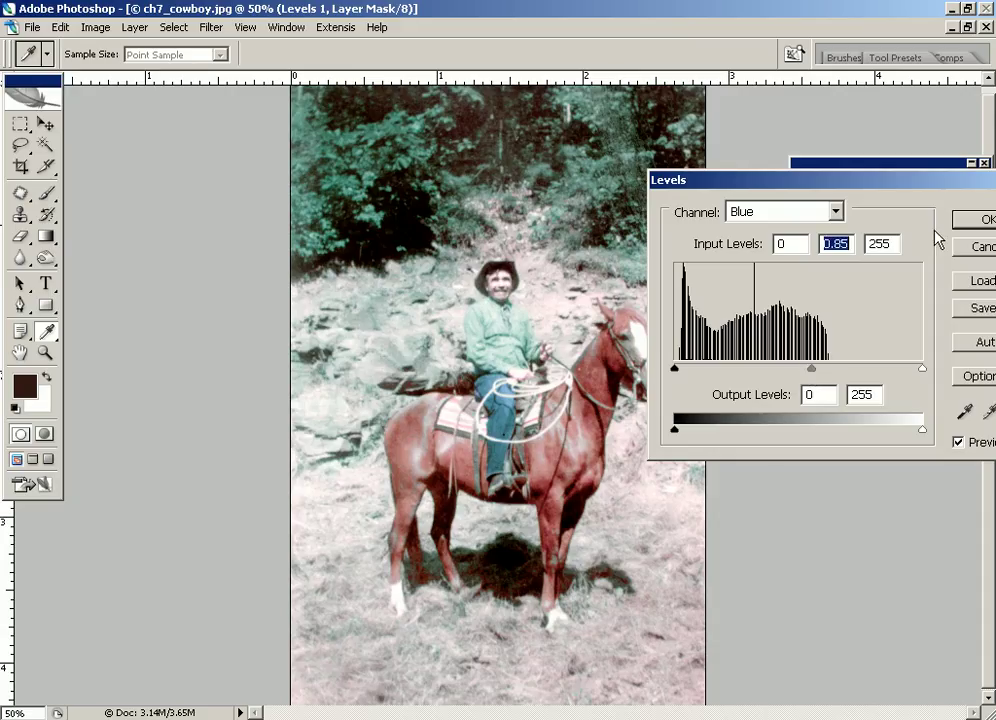
key(m)
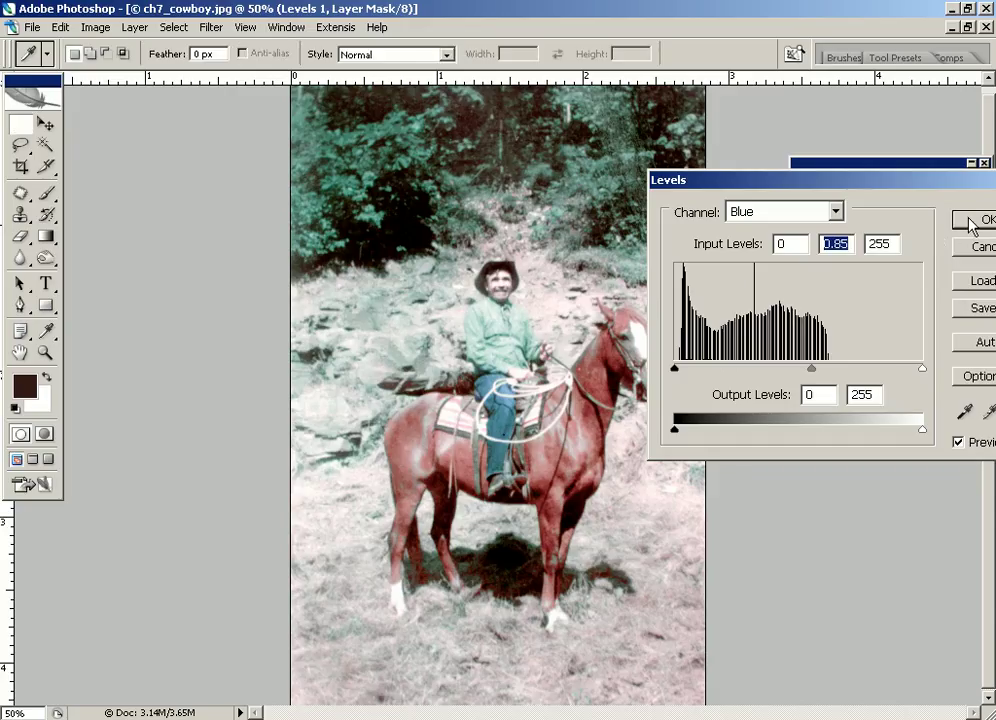
click(972, 220)
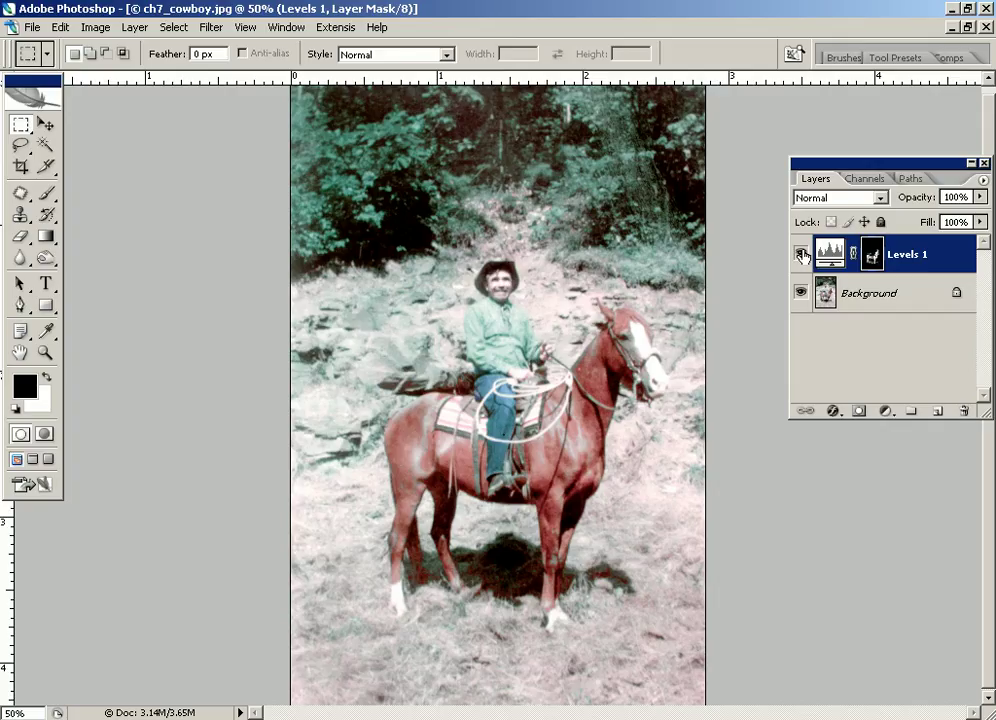
Toggle Levels 1 to compare, then set its RGB midtone to 0.91.
click(802, 254)
click(801, 254)
double_click(834, 256)
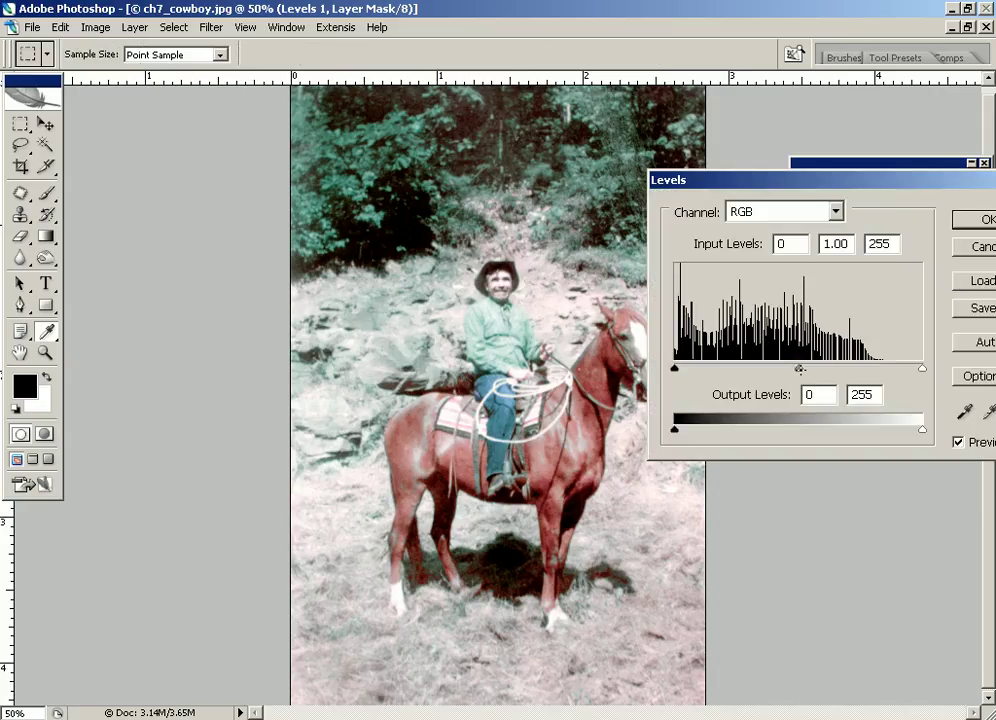
mouse_move(798, 368)
mouse_down()
mouse_move(783, 368)
mouse_move(816, 371)
mouse_move(806, 370)
mouse_up()
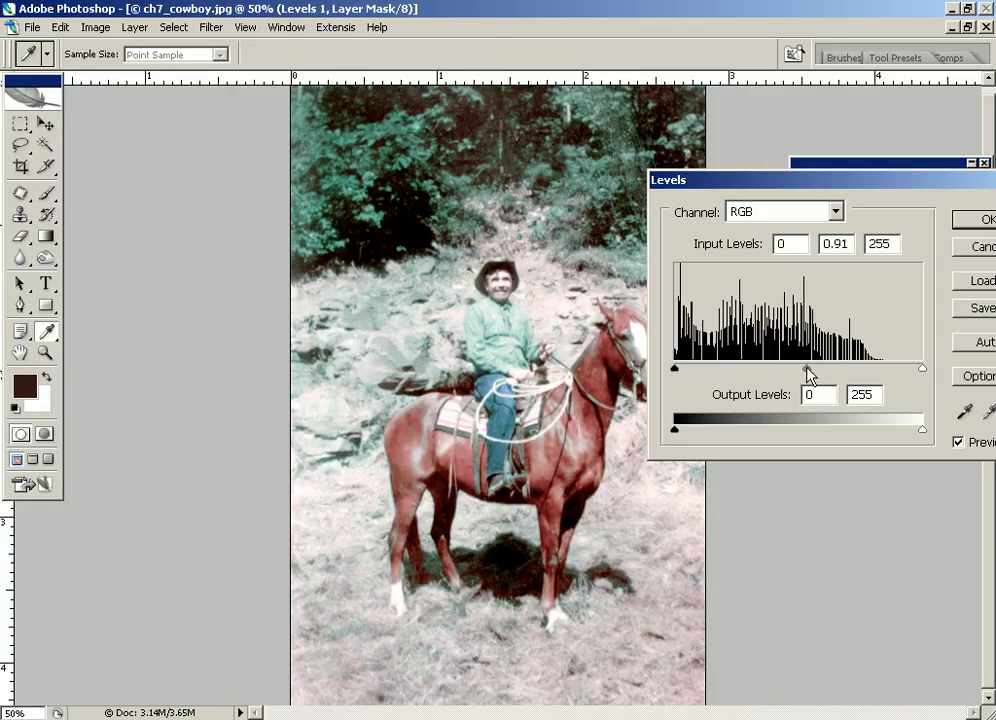
click(968, 222)
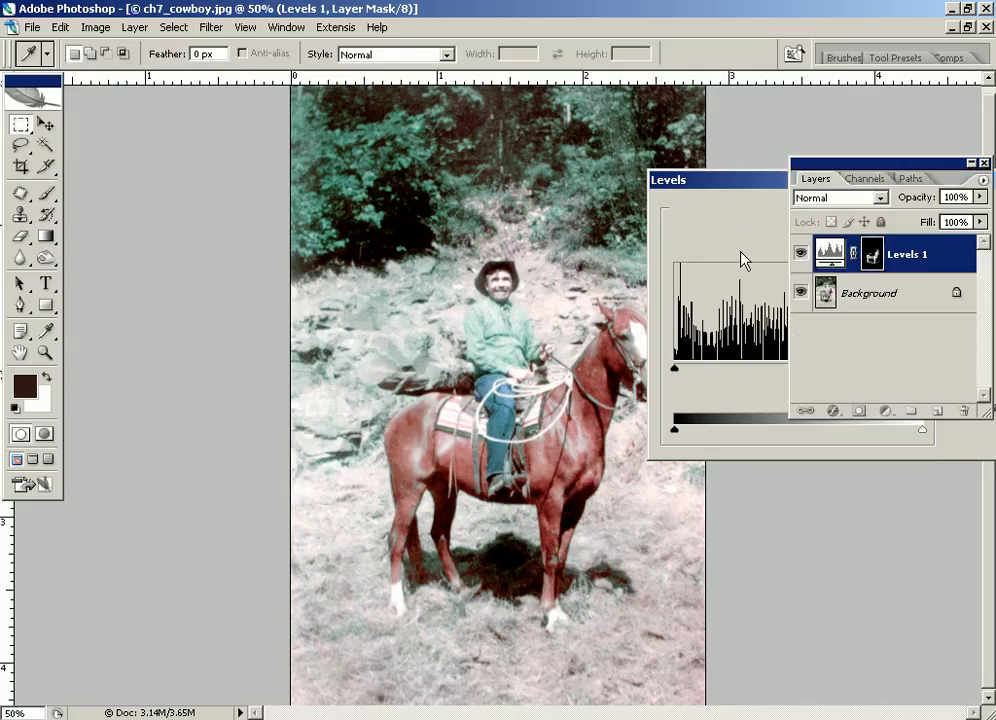
Flatten the horse's Levels adjustment into Background and zoom the view to 33.3%.
key(ctrl+minus)
key(ctrl+minus)
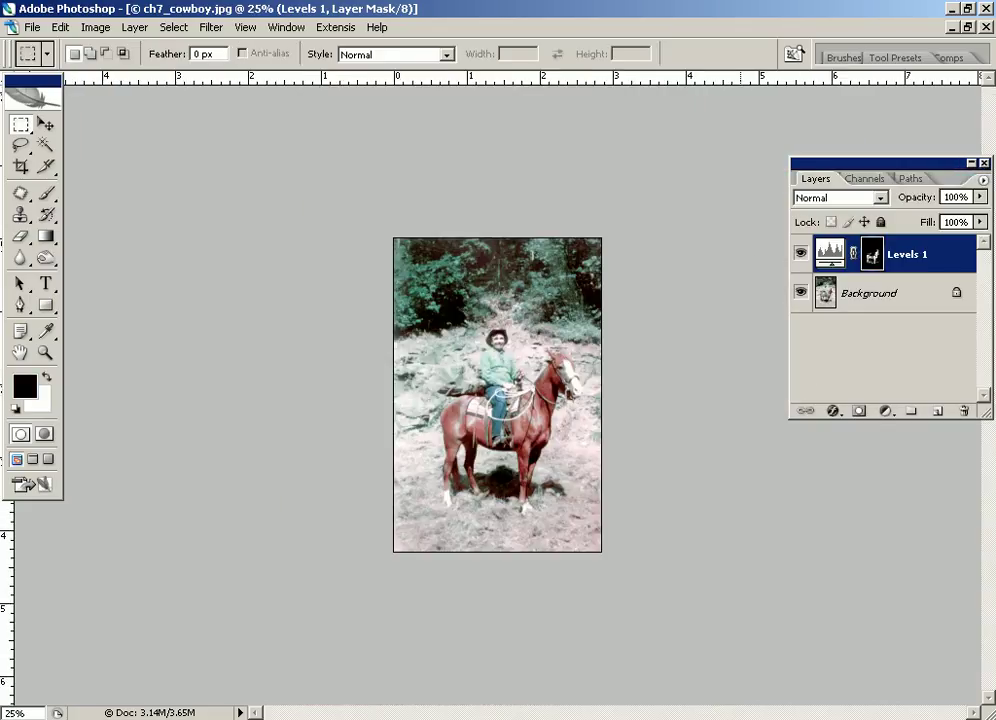
click(983, 180)
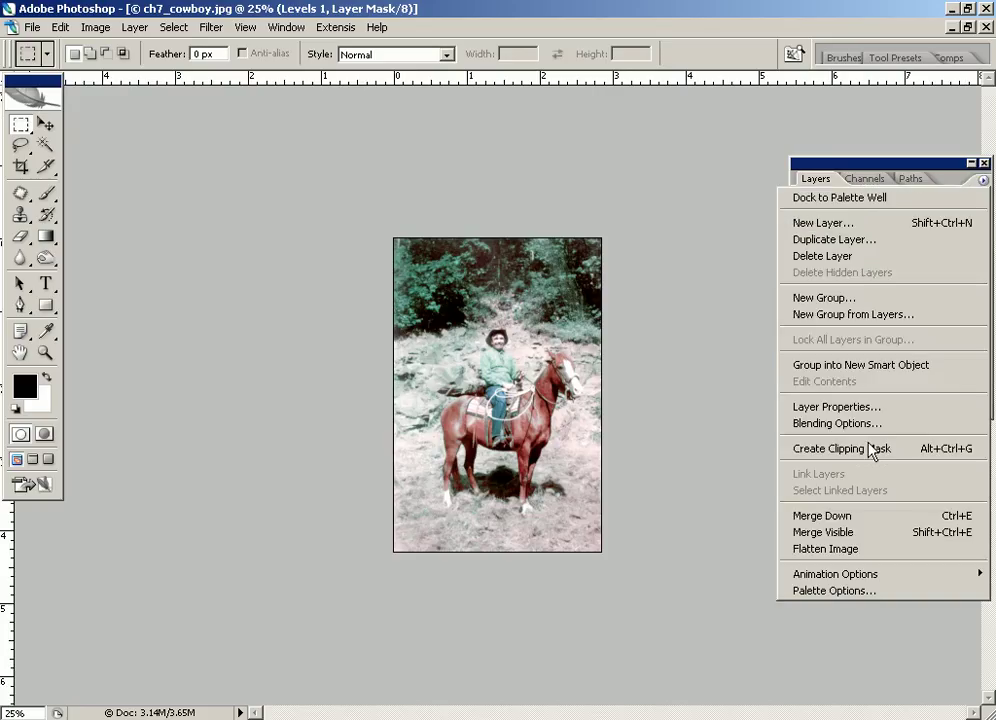
click(846, 549)
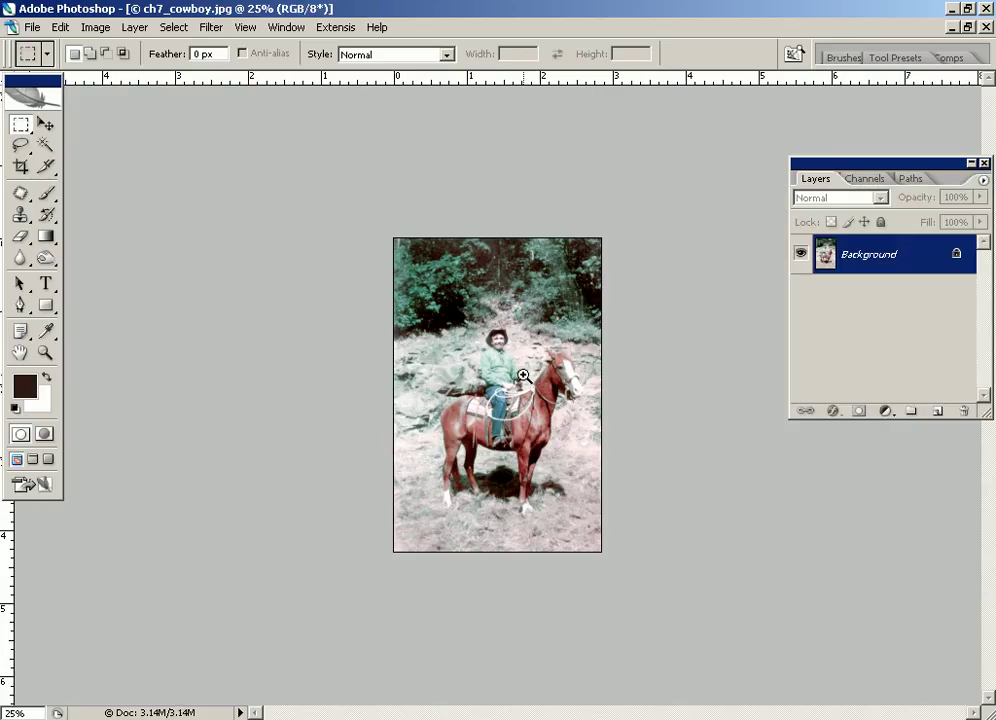
ctrl+click(409, 291)
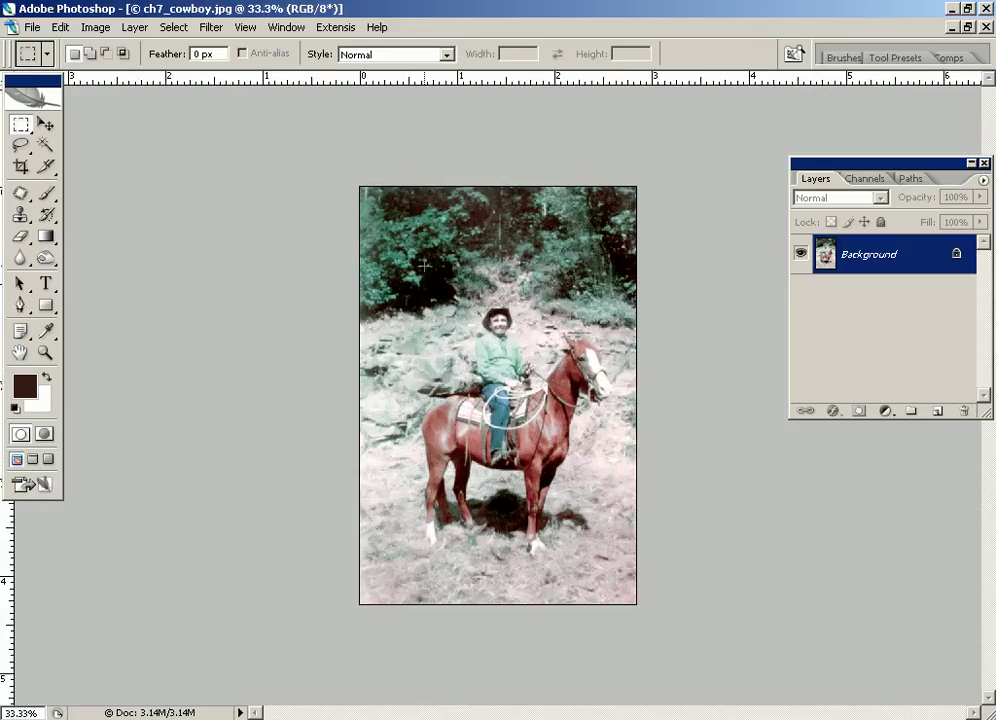
click(135, 27)
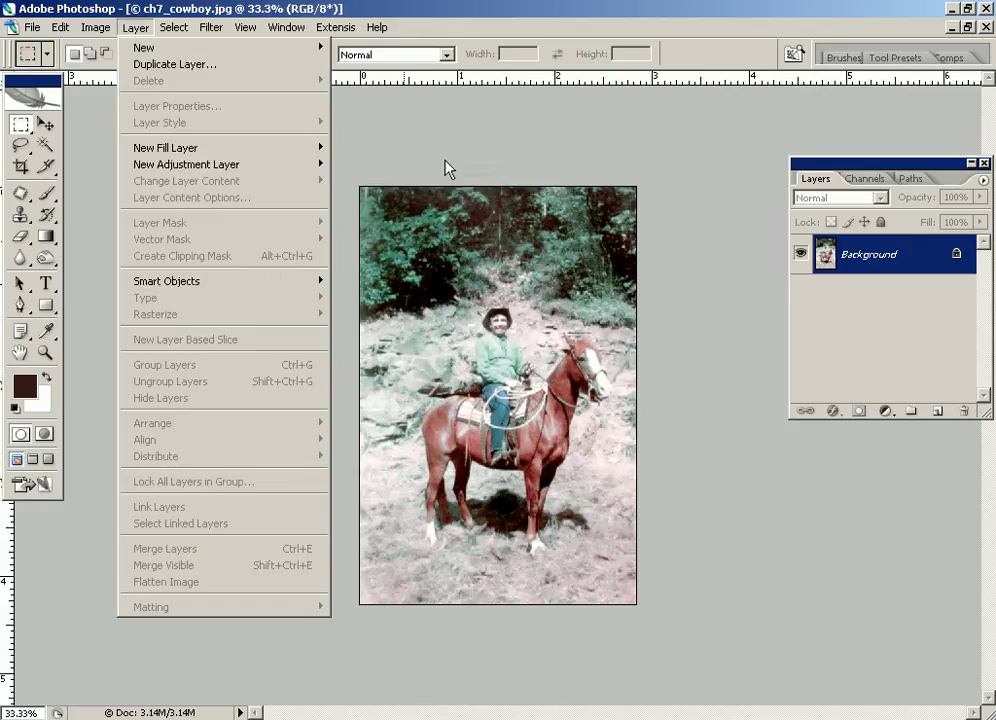
click(410, 155)
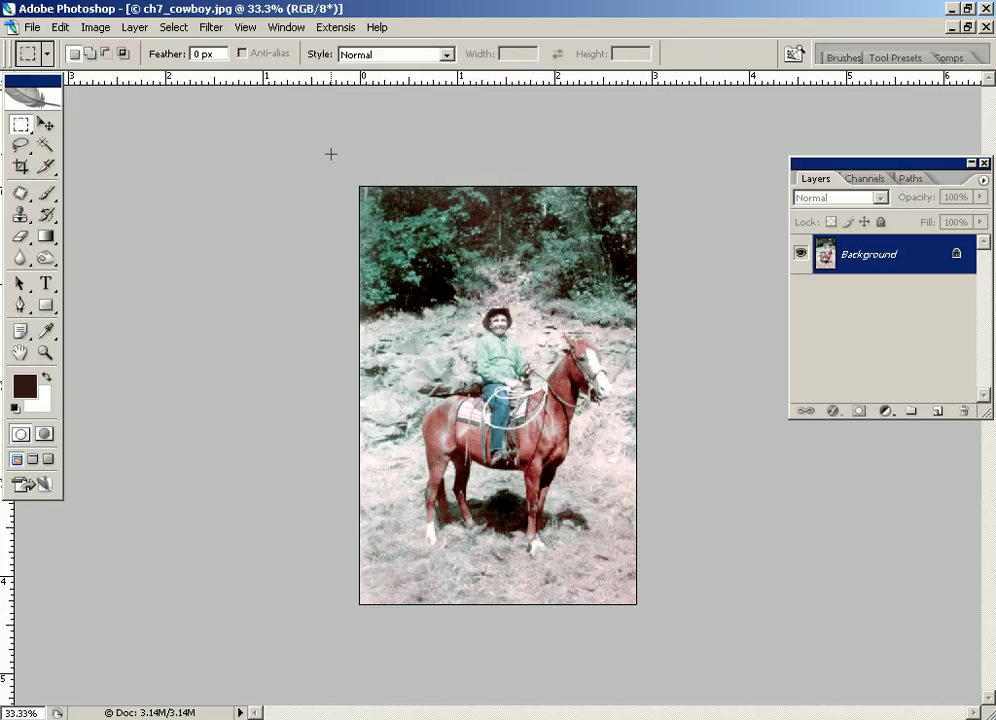
Marquee the top of the photo and Color Range-select the green foliage at Fuzziness 63.
drag(330, 154, 702, 327)
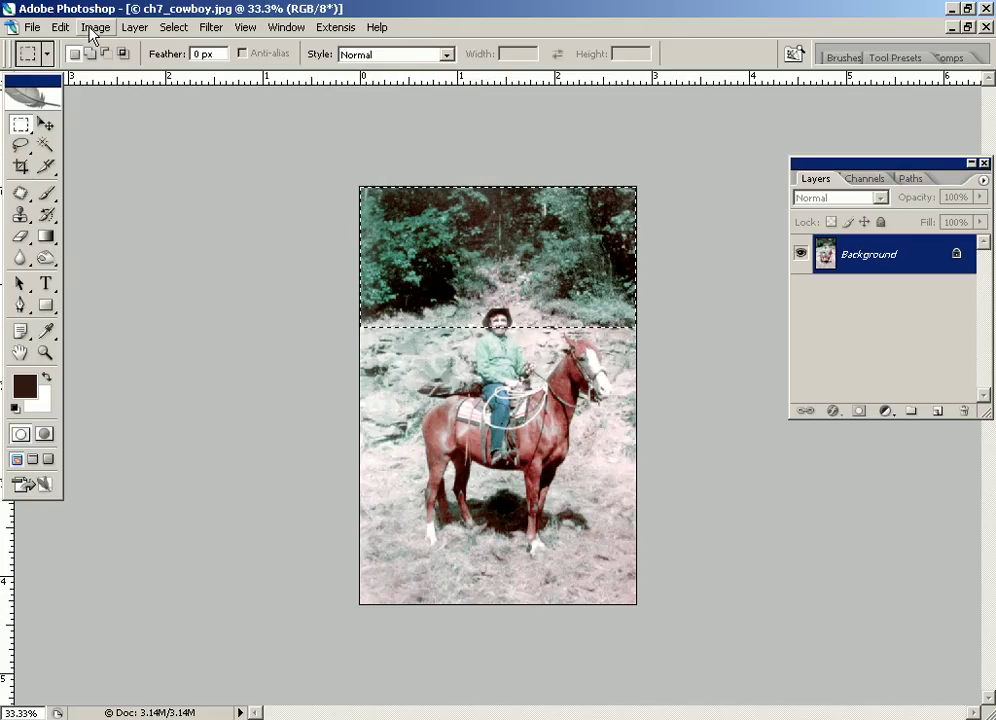
click(173, 29)
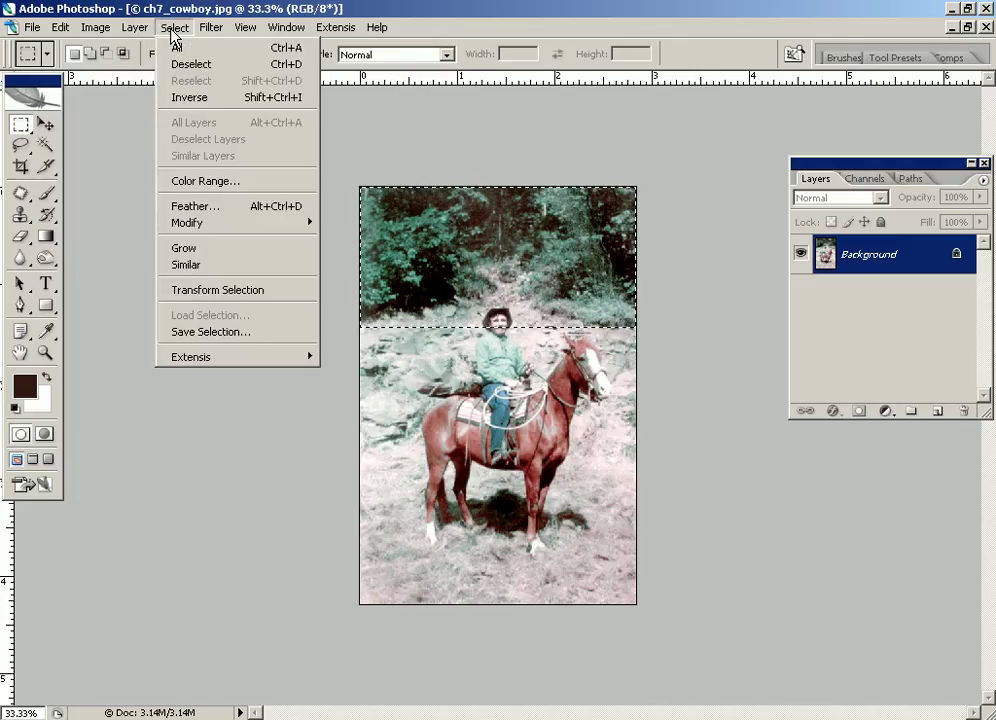
click(218, 184)
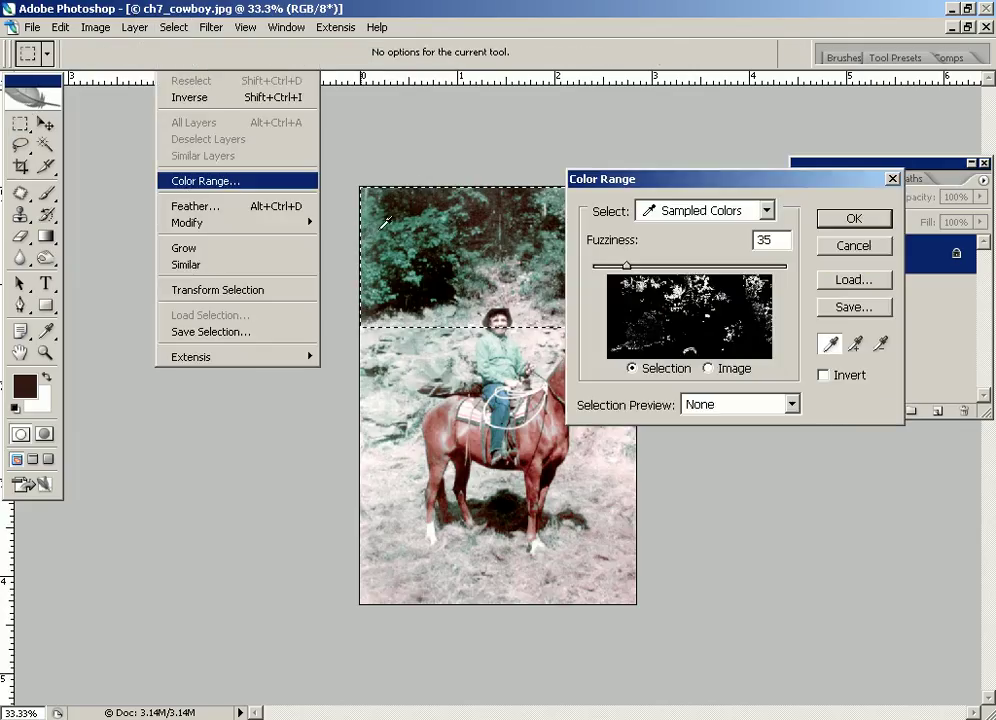
click(382, 225)
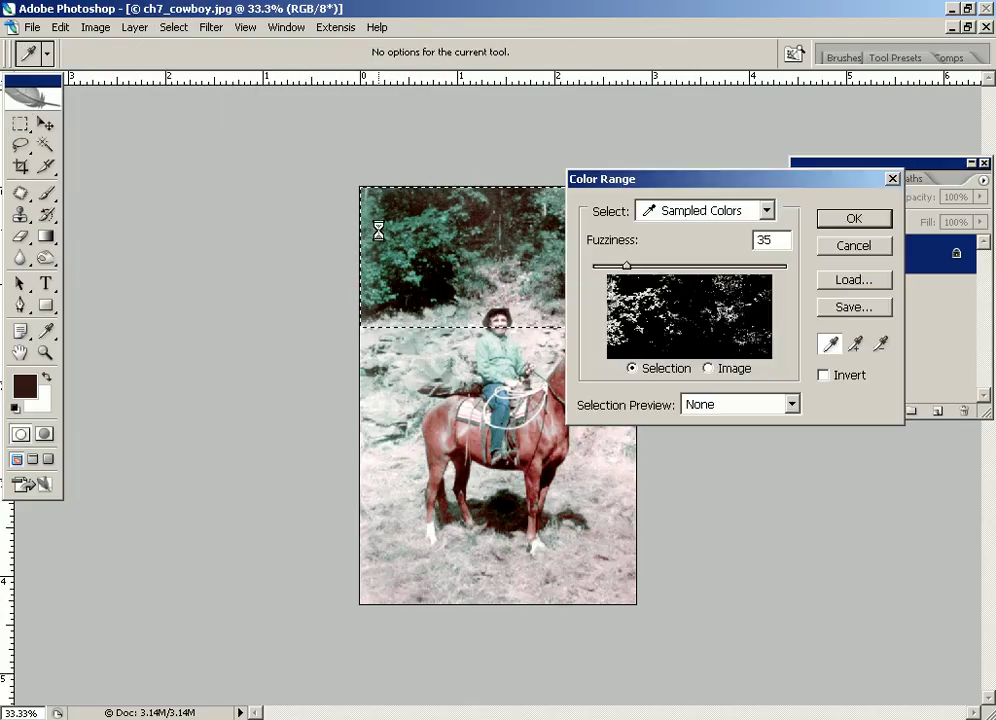
click(855, 344)
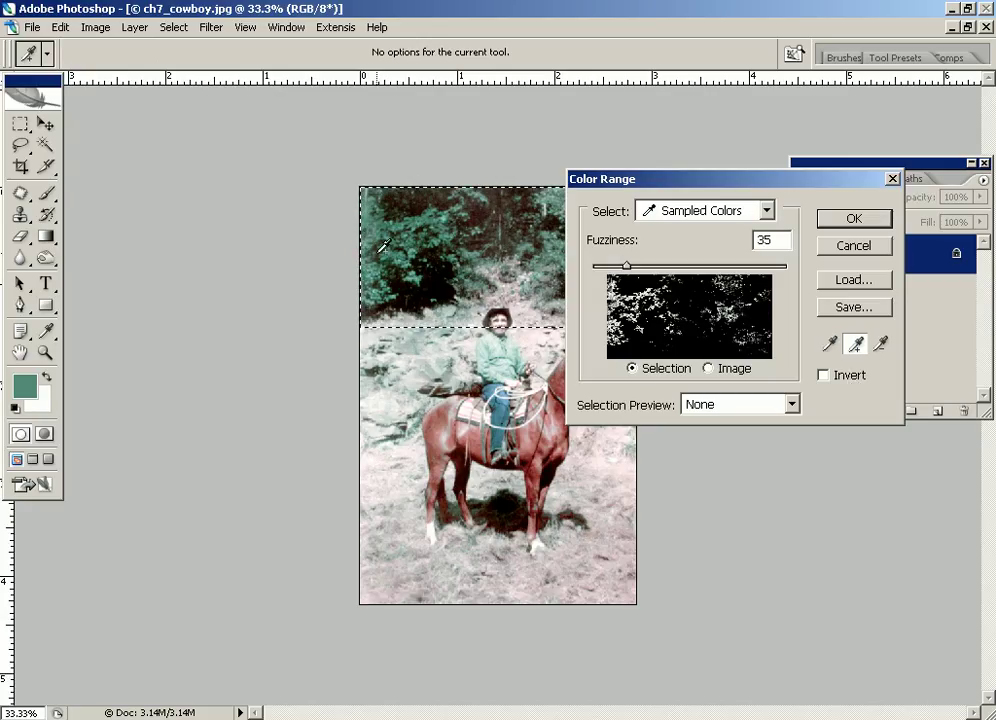
click(489, 262)
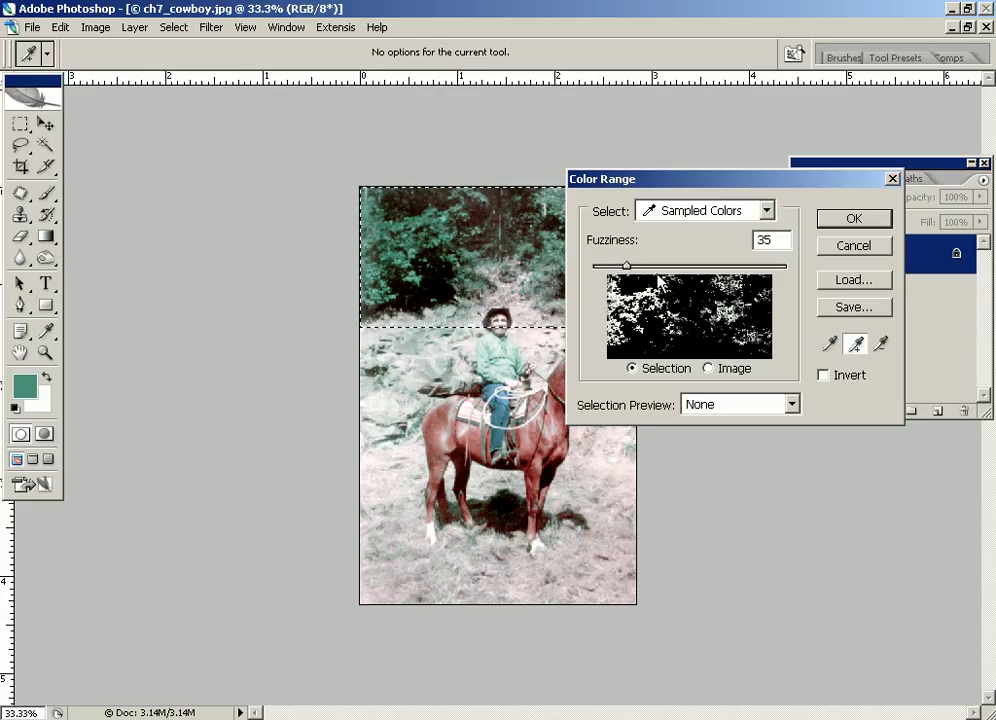
drag(626, 266, 658, 269)
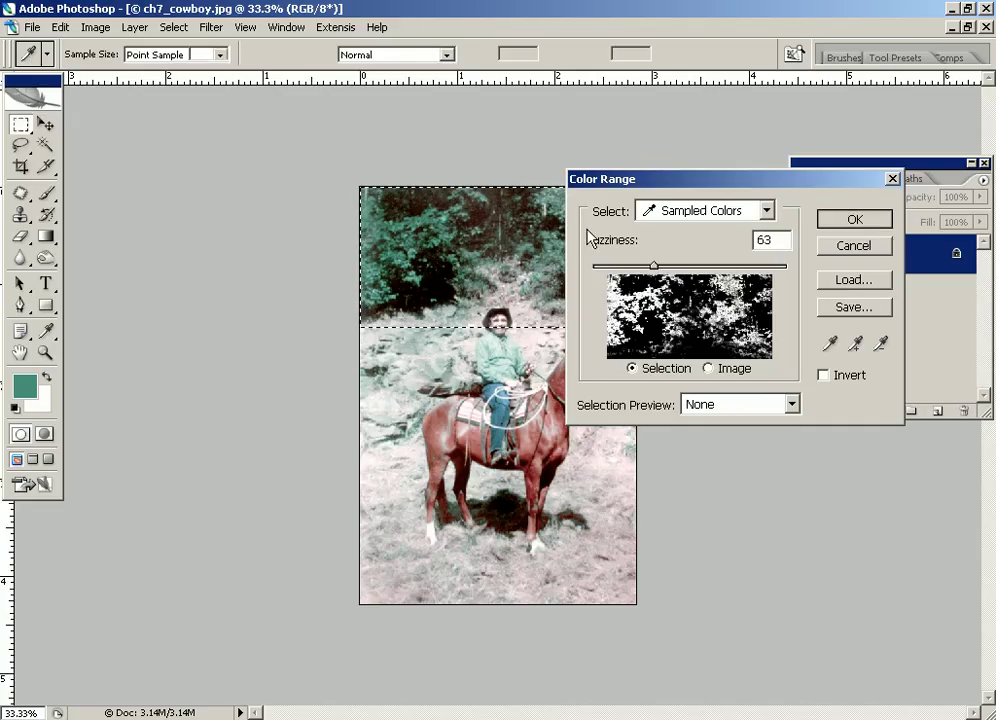
key(Return)
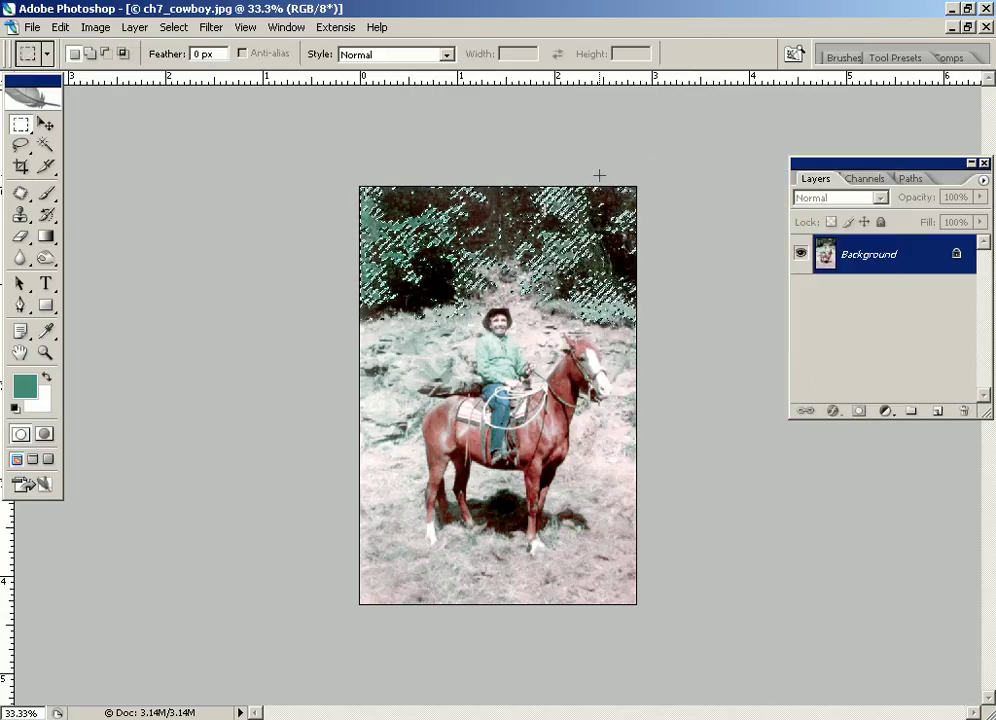
Add a Curves adjustment layer to the foliage selection and pull the Red curve down.
click(885, 412)
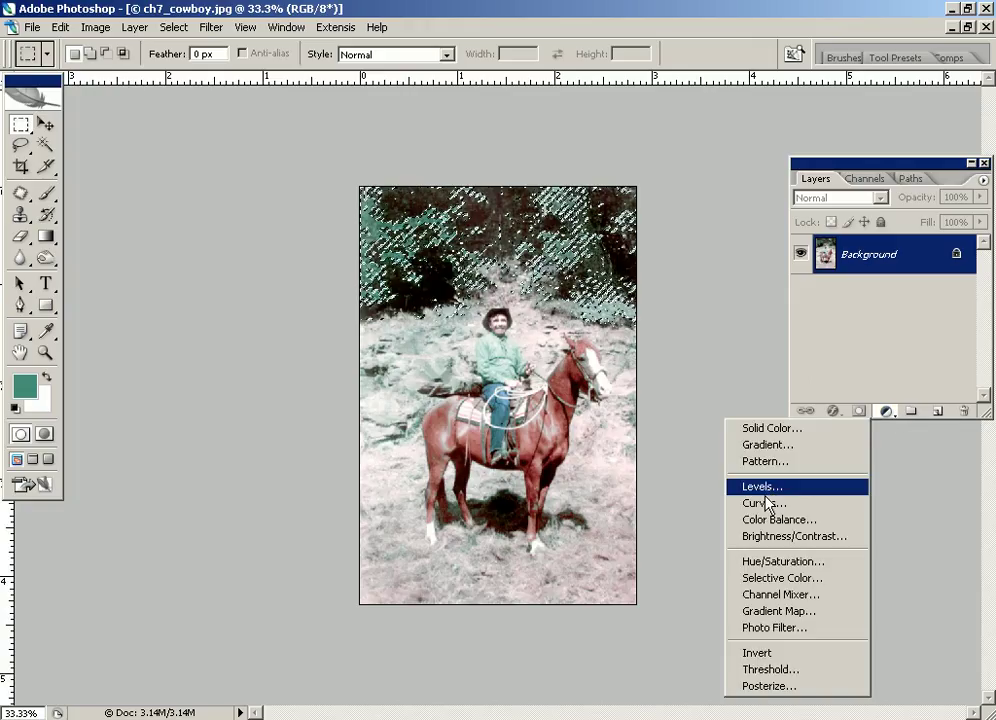
click(765, 503)
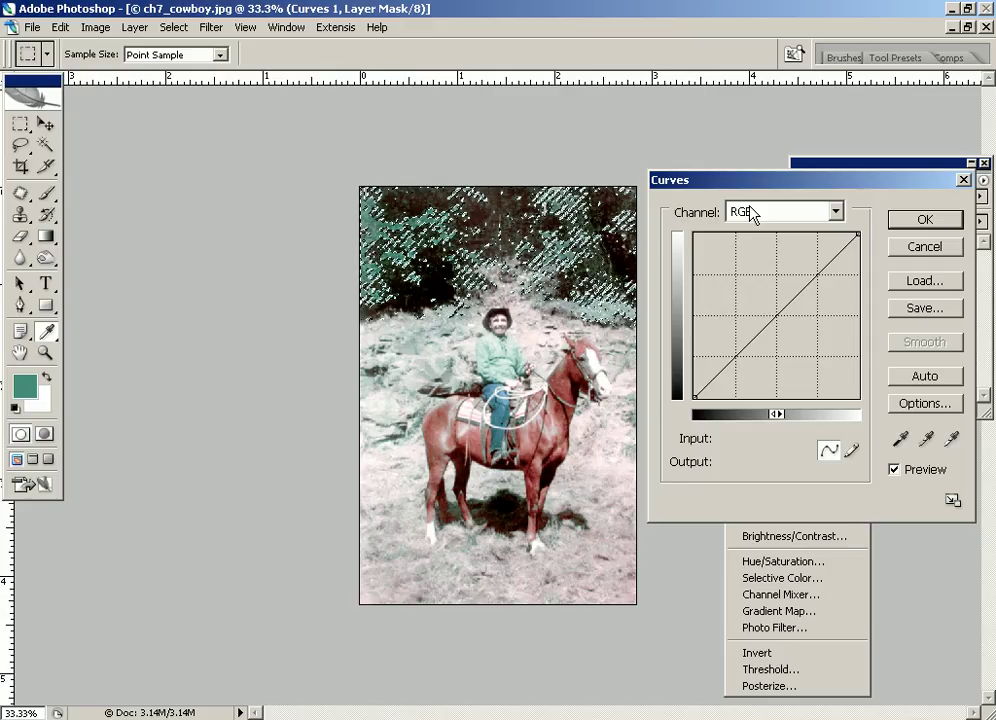
click(752, 214)
click(748, 246)
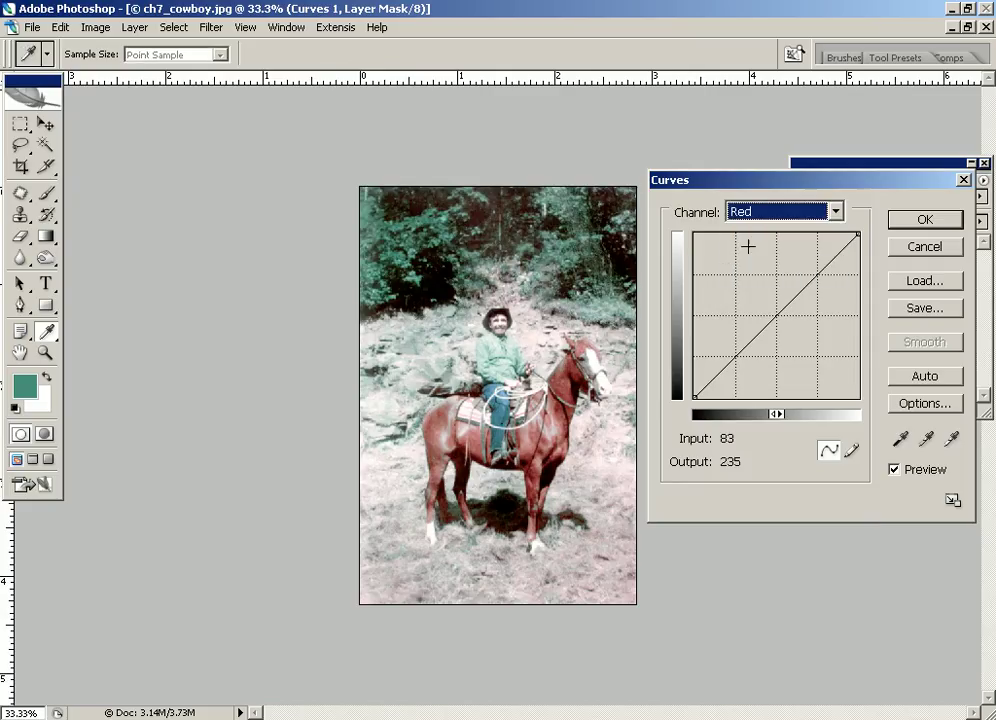
drag(776, 305, 786, 322)
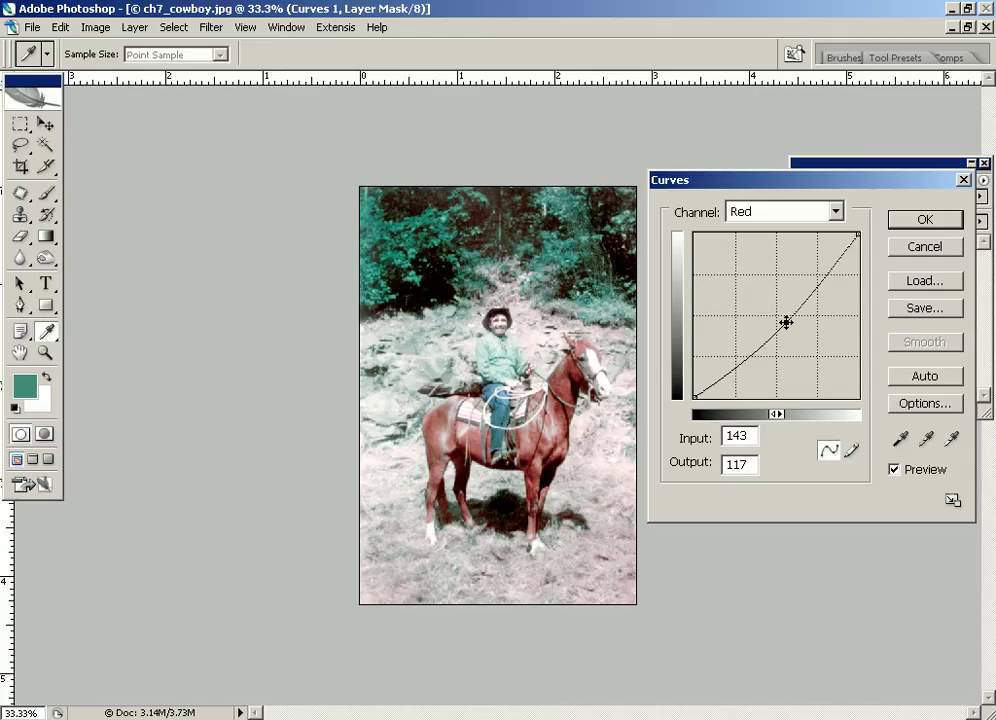
Bend the Green curve slightly to enrich the foliage greens.
click(769, 214)
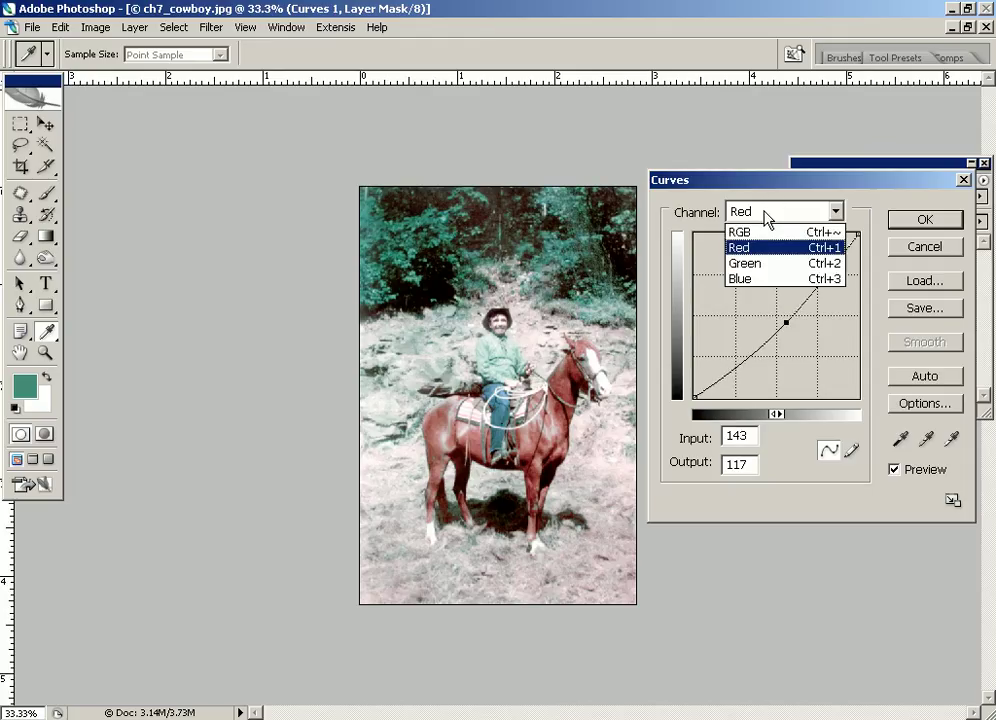
click(752, 264)
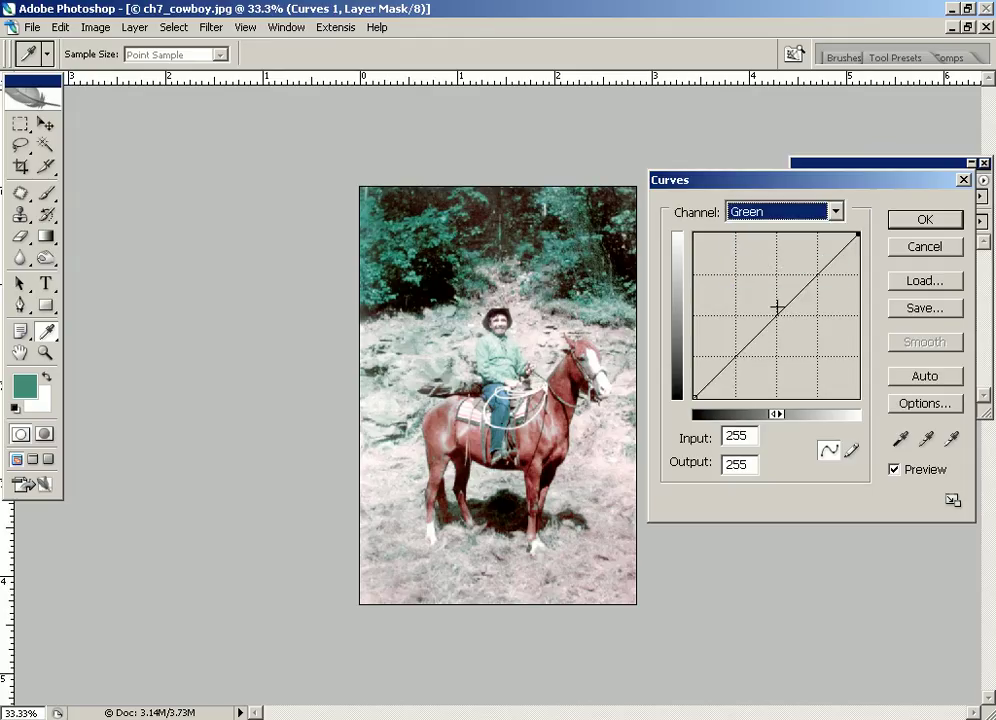
click(776, 304)
mouse_move(776, 304)
mouse_down()
mouse_move(784, 320)
mouse_move(768, 304)
mouse_move(774, 296)
mouse_move(778, 310)
mouse_up()
Lower the Blue curve to input 147, output 119, and apply the Curves adjustment.
click(777, 219)
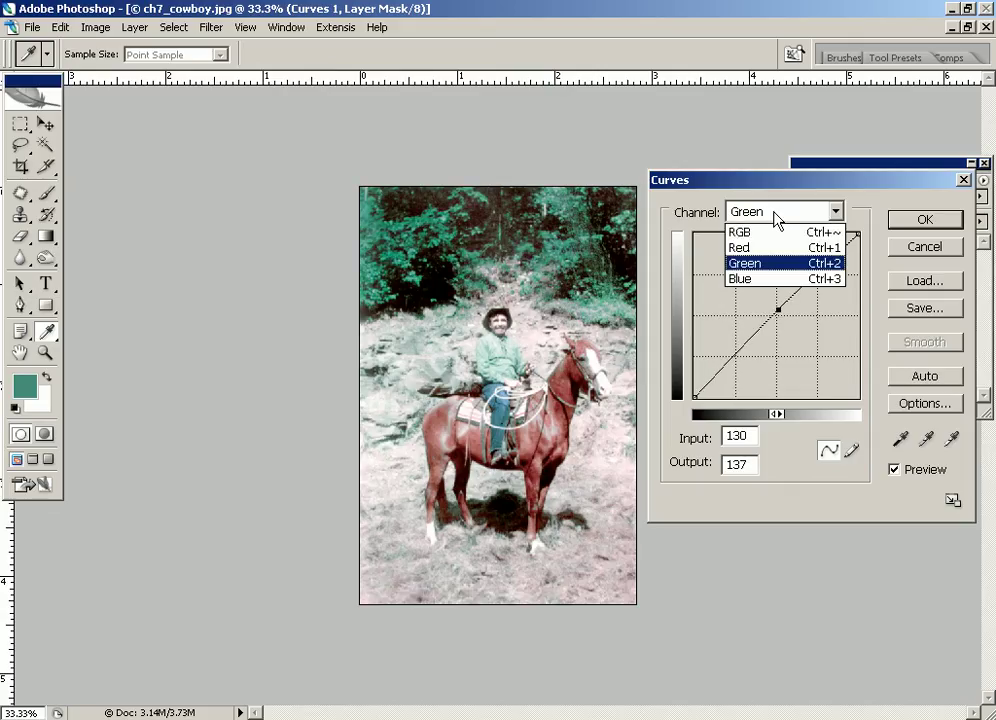
click(764, 280)
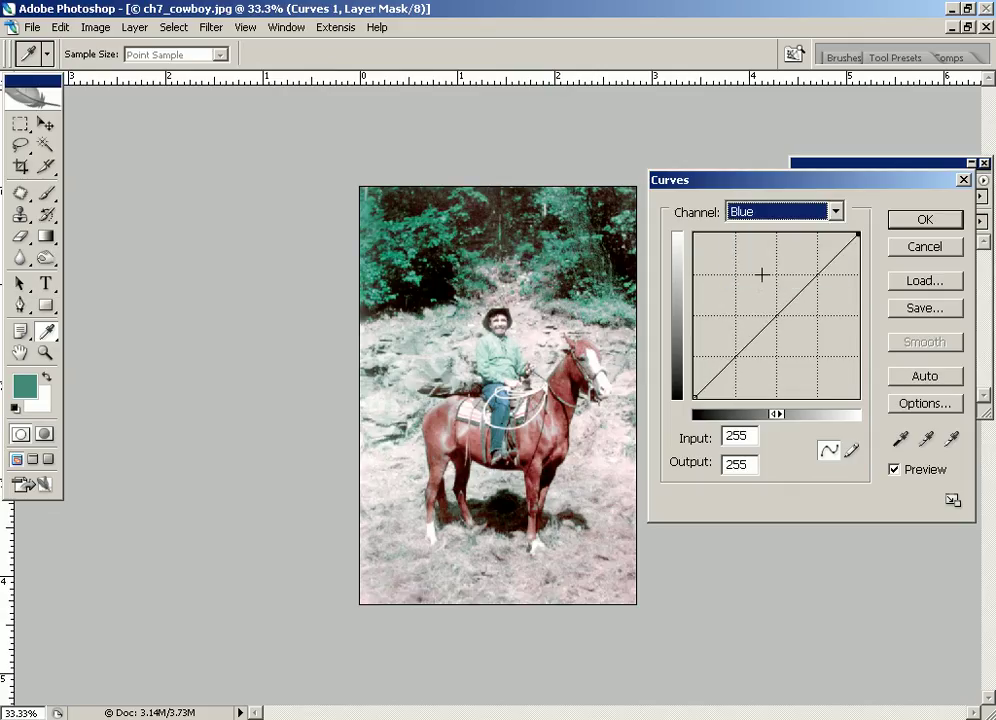
mouse_move(782, 298)
mouse_down()
mouse_move(774, 296)
mouse_move(794, 334)
mouse_move(789, 321)
mouse_up()
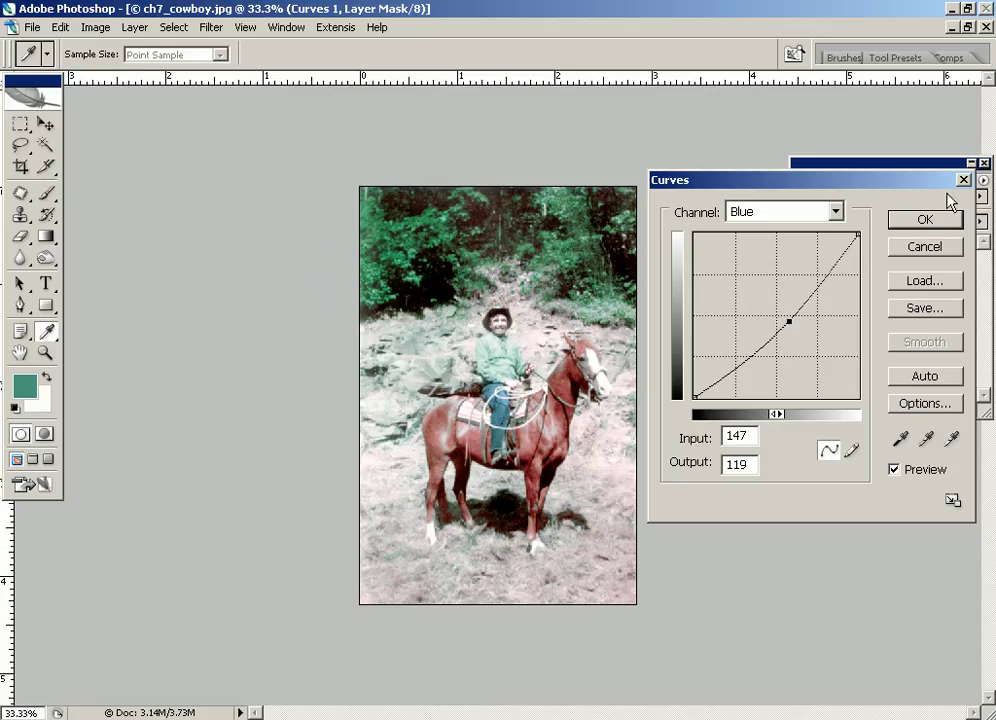
click(924, 219)
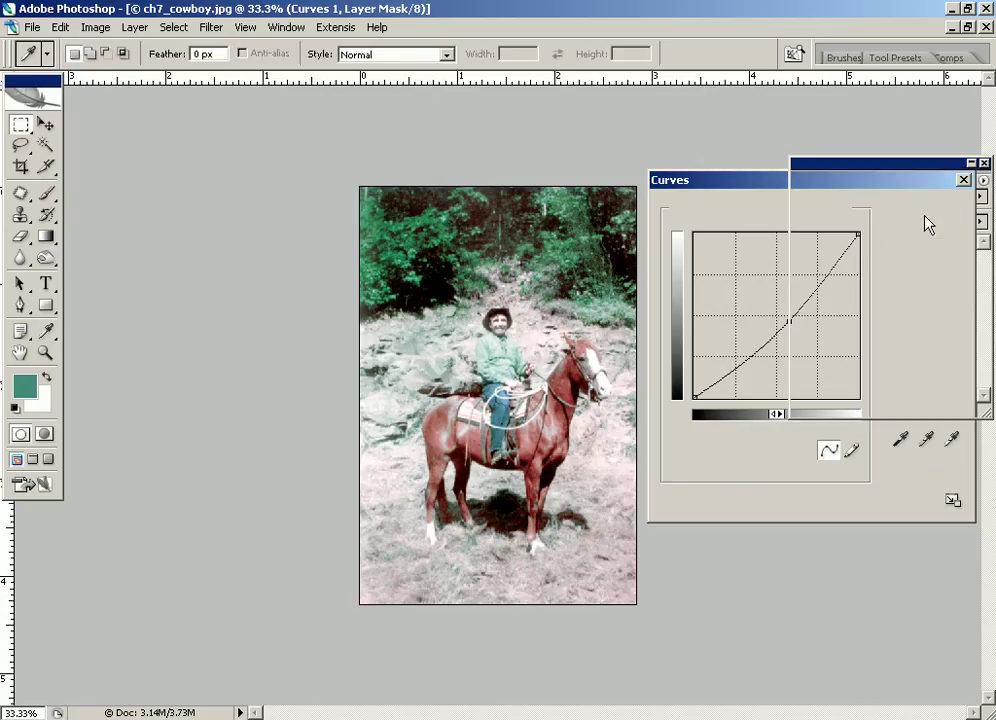
Flatten the image to a single Background layer and show it in a floating window at 33.3%.
click(983, 180)
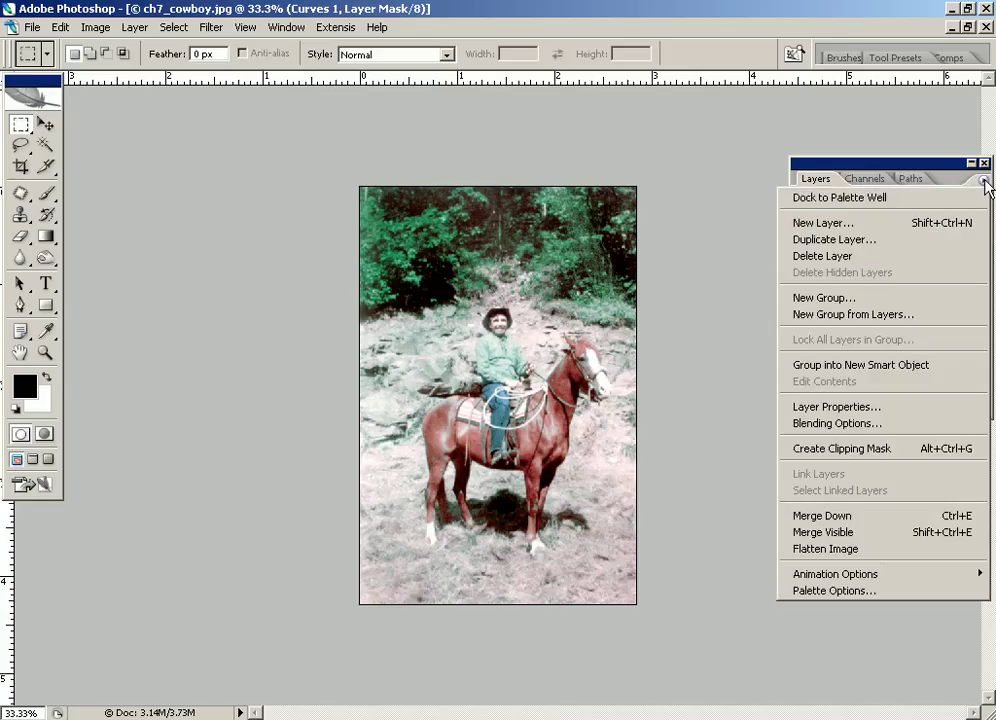
click(873, 549)
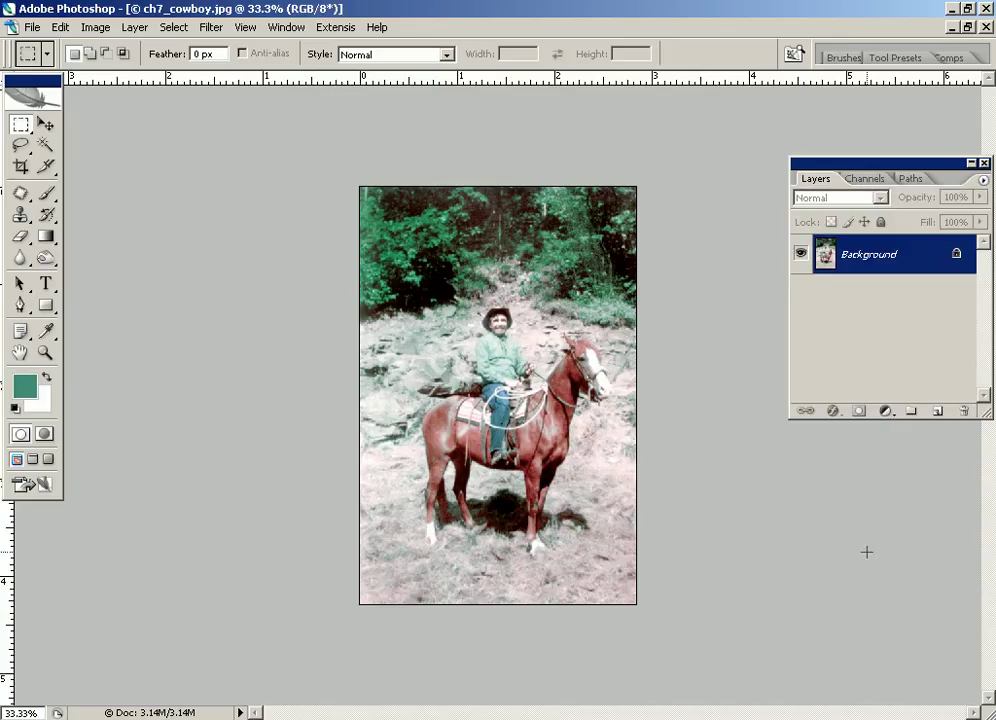
key(ctrl+plus)
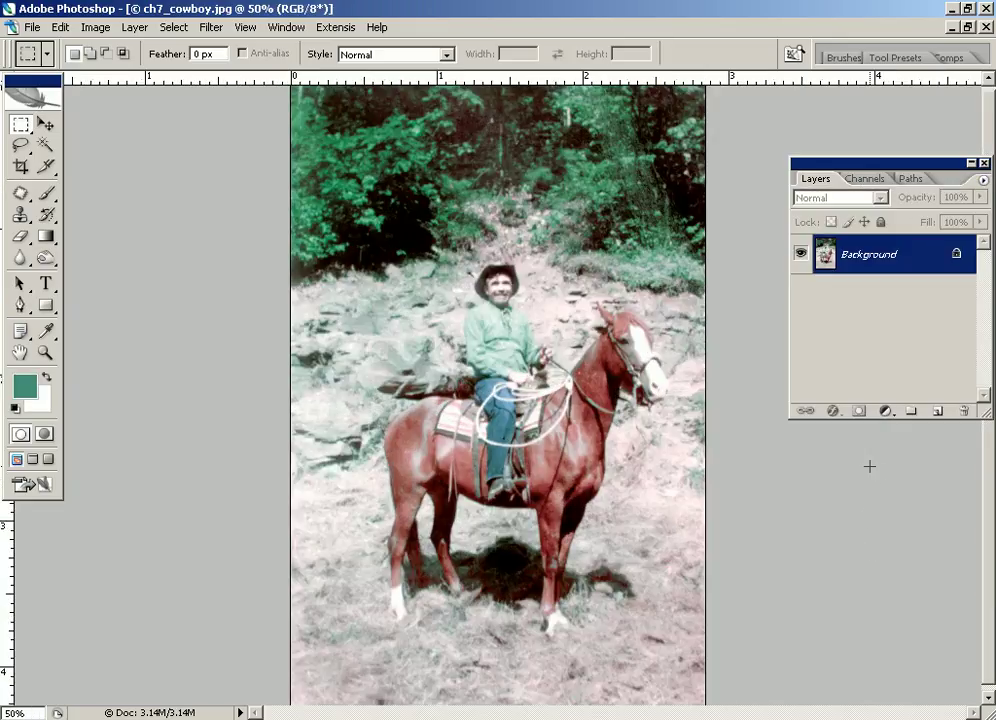
key(ctrl+minus)
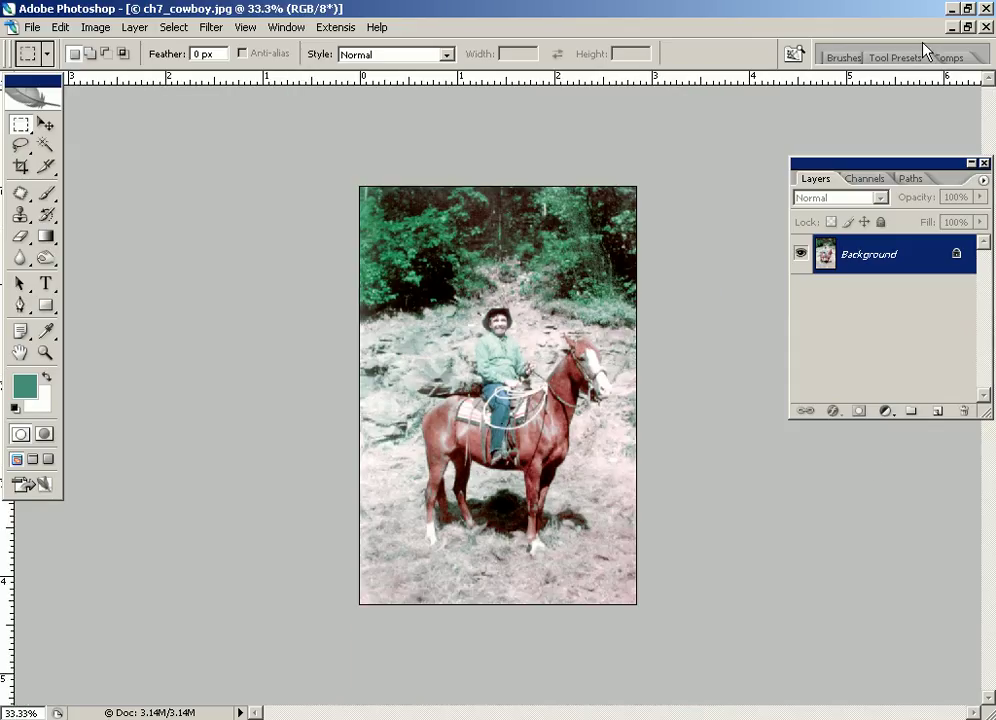
click(969, 27)
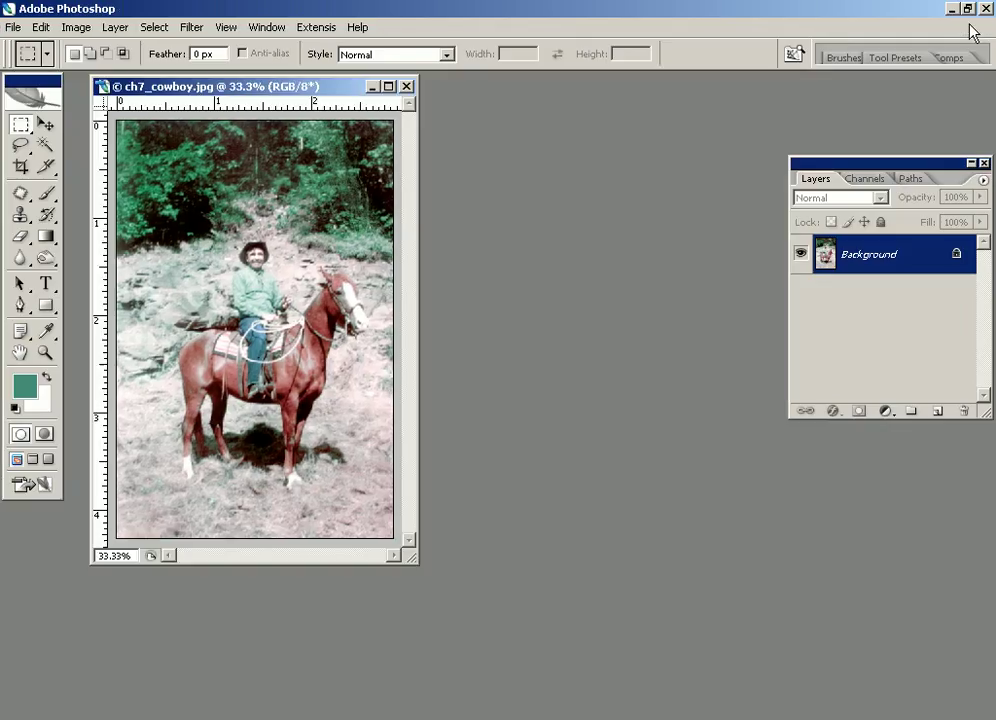